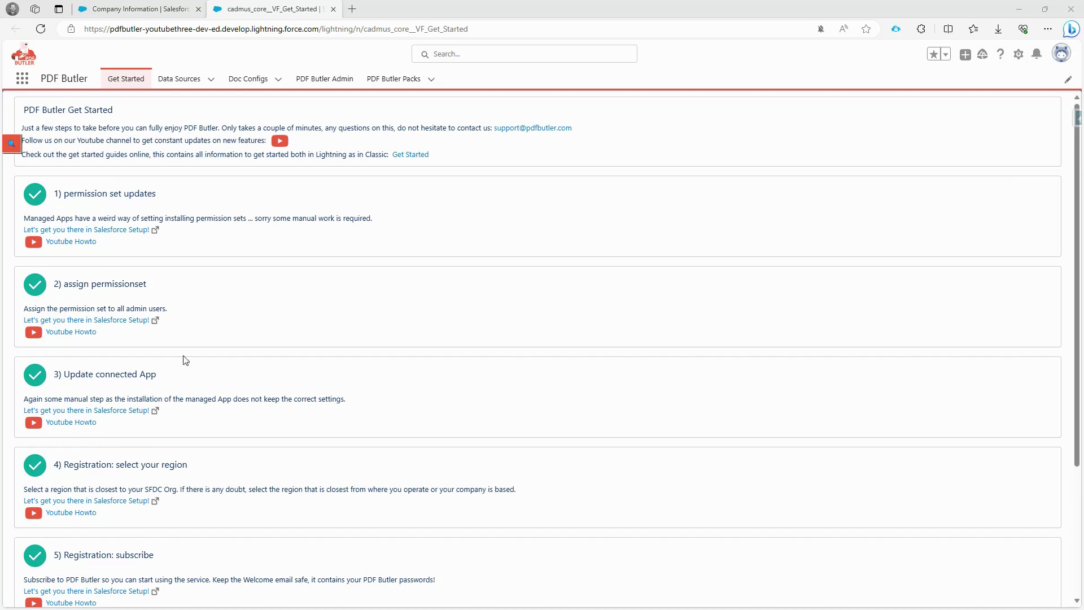
- Go to the PDF Butler Admin tab in the app navigation bar
{"action": "left_click", "coordinate": [326, 80]}
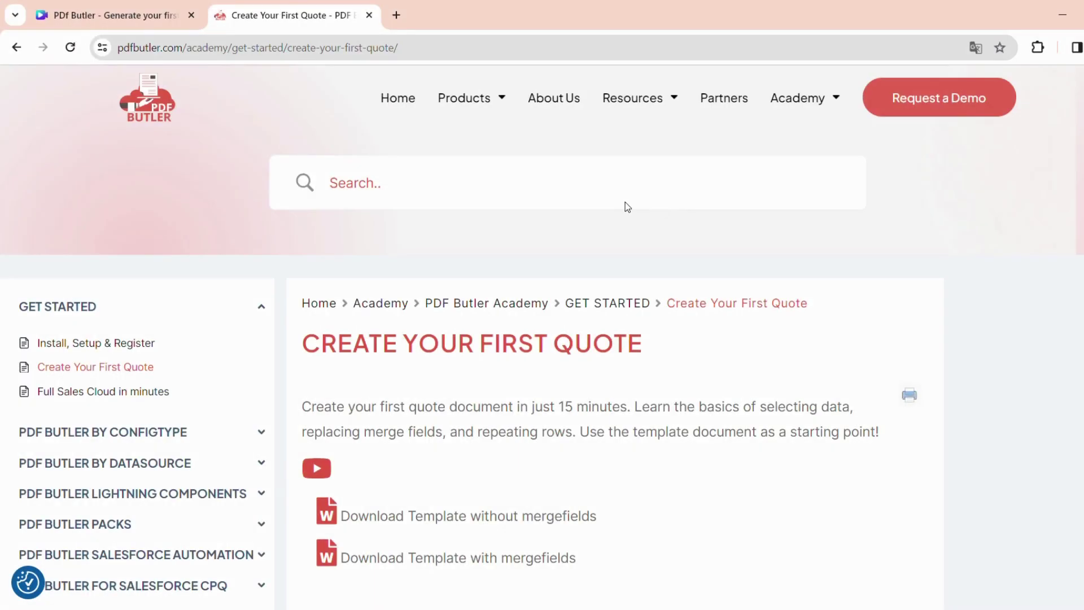
- Download the 'Create Your First Quote' template without mergefields and open it in Word
{"action": "scroll", "coordinate": [625, 206], "scroll_direction": "down", "scroll_amount": 3}
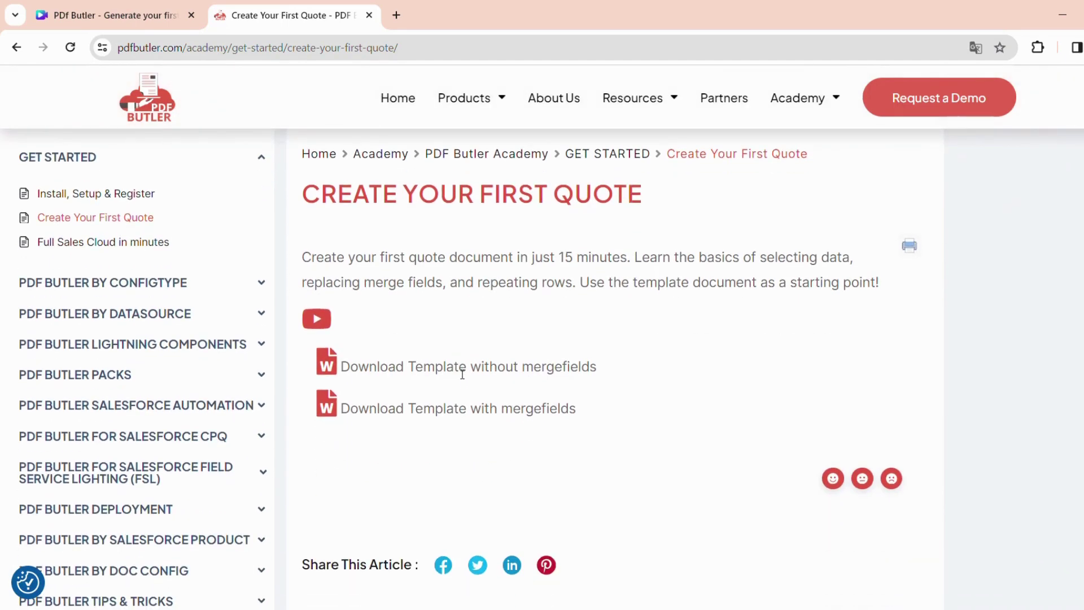
{"action": "left_click", "coordinate": [334, 364]}
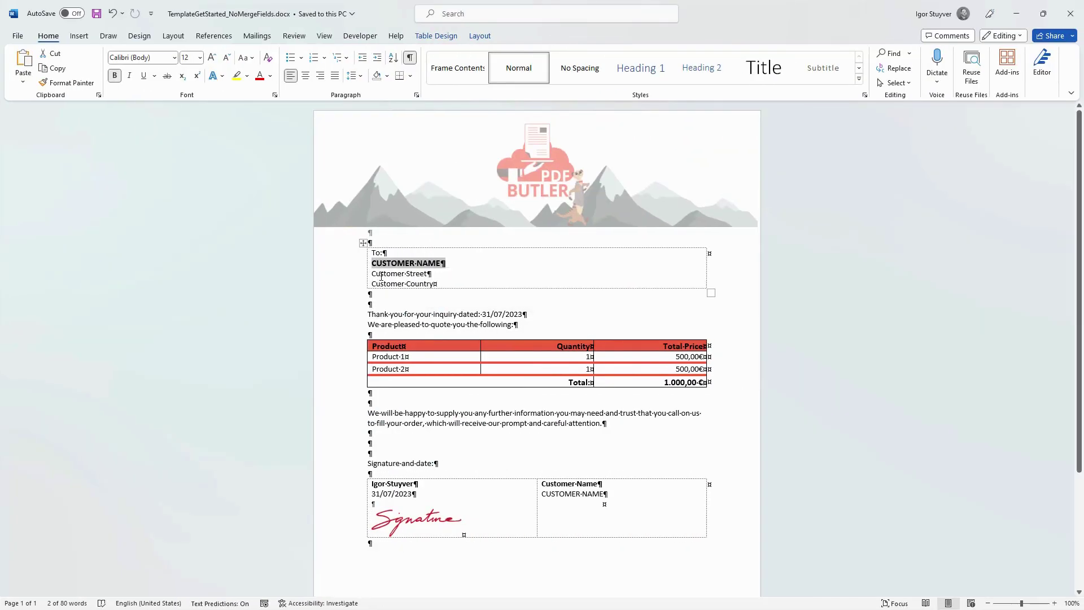
{"action": "left_click_drag", "start_coordinate": [373, 263], "coordinate": [432, 274]}
{"action": "left_click", "coordinate": [402, 357]}
{"action": "left_click_drag", "start_coordinate": [402, 357], "coordinate": [408, 369]}
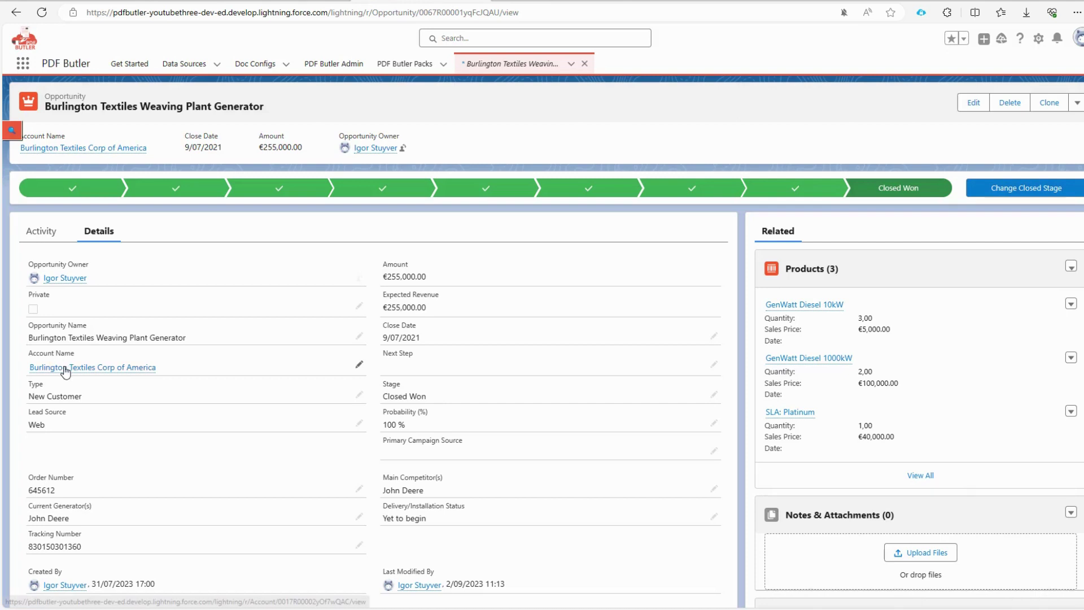
{"action": "mouse_move", "coordinate": [65, 366]}
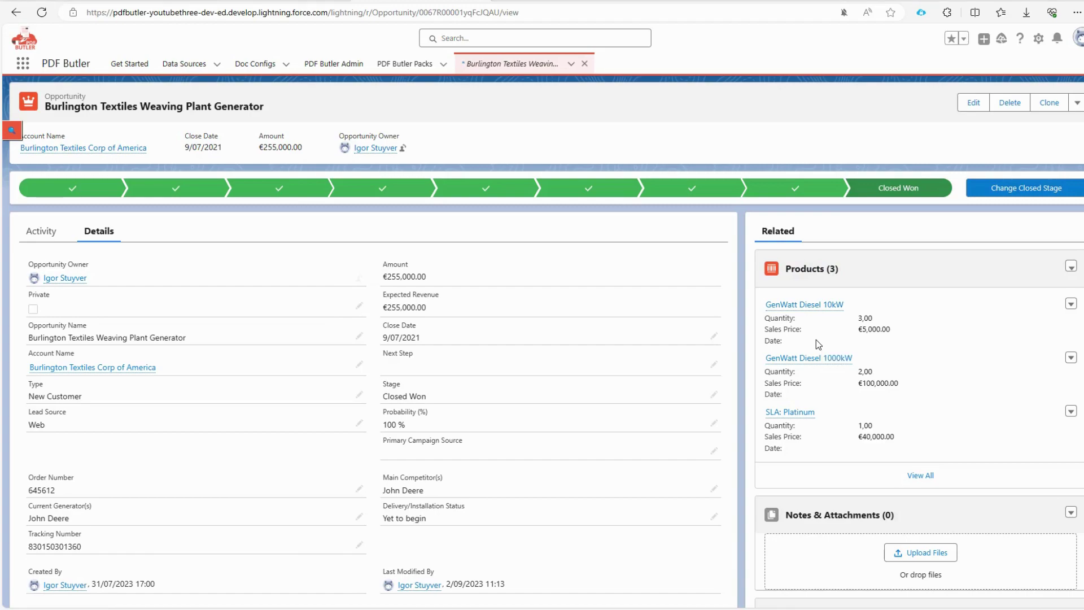
{"action": "left_click_drag", "start_coordinate": [371, 263], "coordinate": [429, 263]}
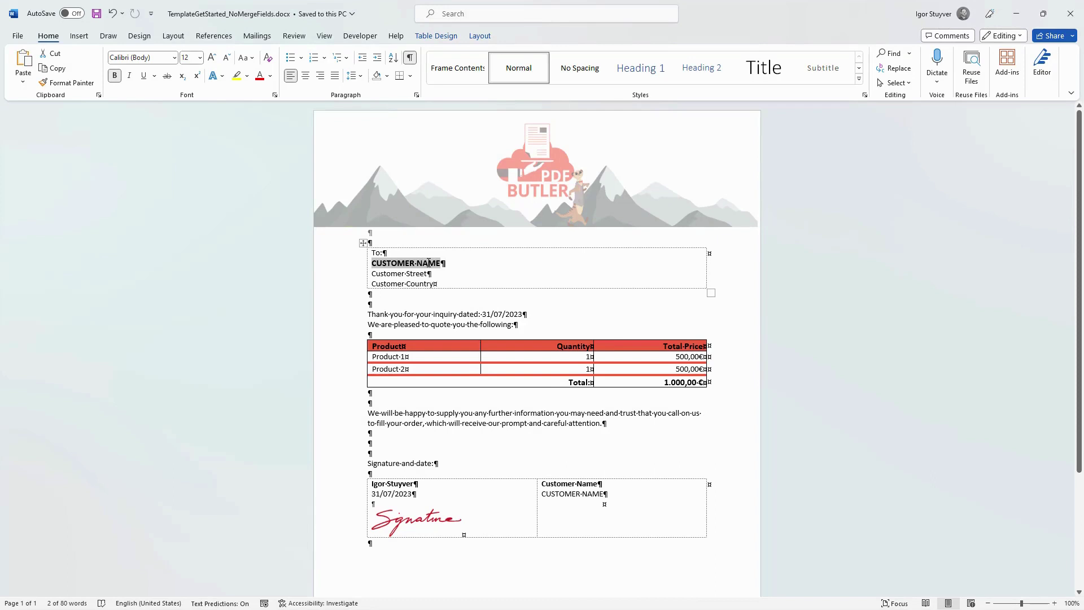
- Replace the customer name and street placeholders with [[!CUSTOMER_NAME!]] and [[!CUSTOMER_STREET!]] tags
{"action": "key", "text": "Delete"}
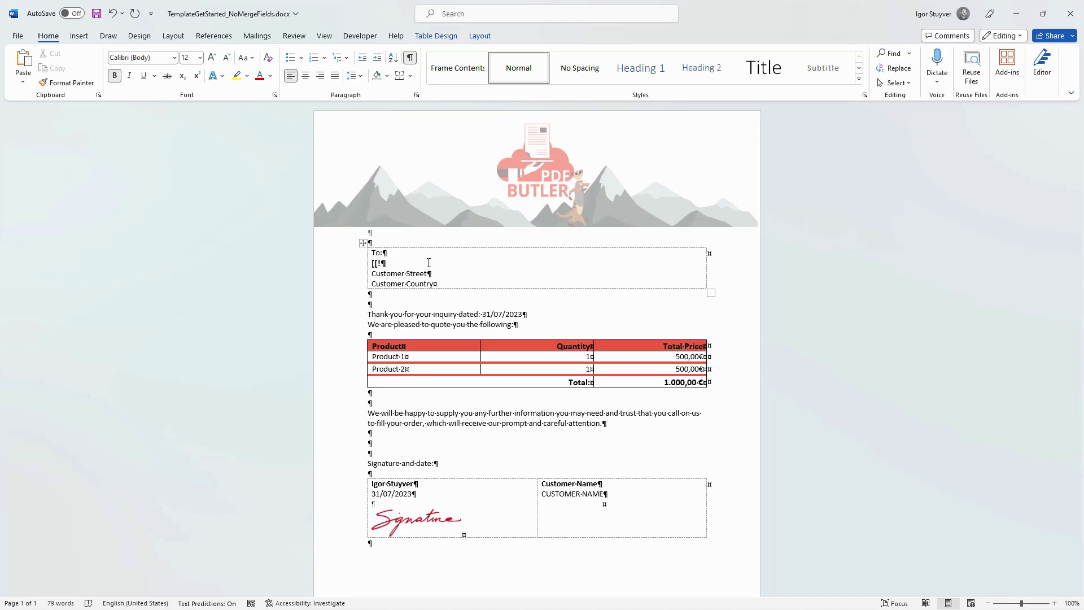
{"action": "type", "text": "CUSTOMER_NAME!]]"}
{"action": "key", "text": "Down"}
{"action": "key", "text": "Home"}
{"action": "key", "text": "shift+End"}
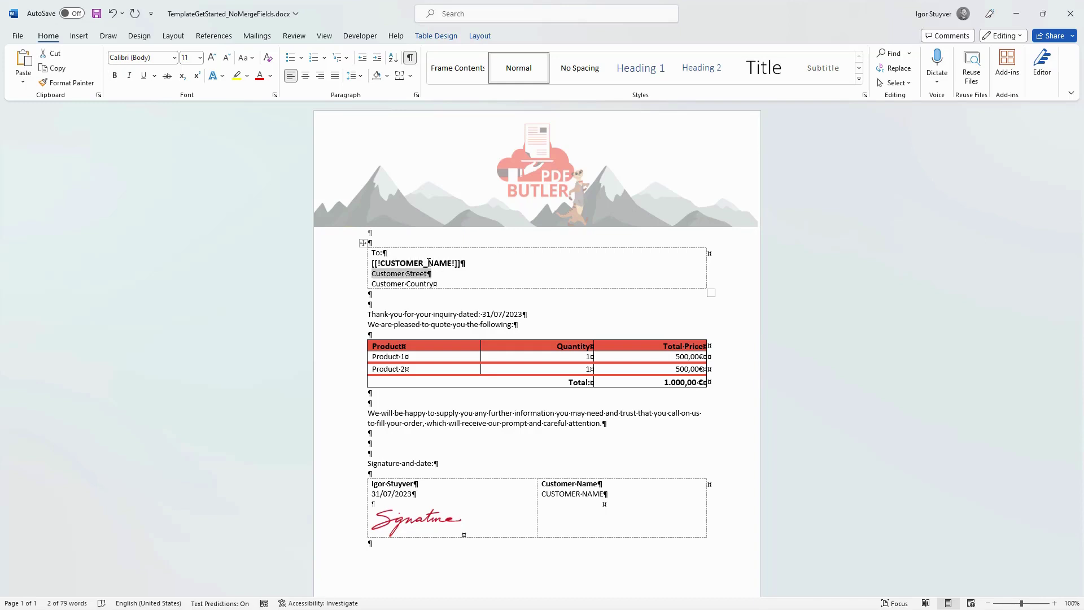
{"action": "key", "text": "ctrl+shift+Left"}
{"action": "type", "text": "[[!!]]"}
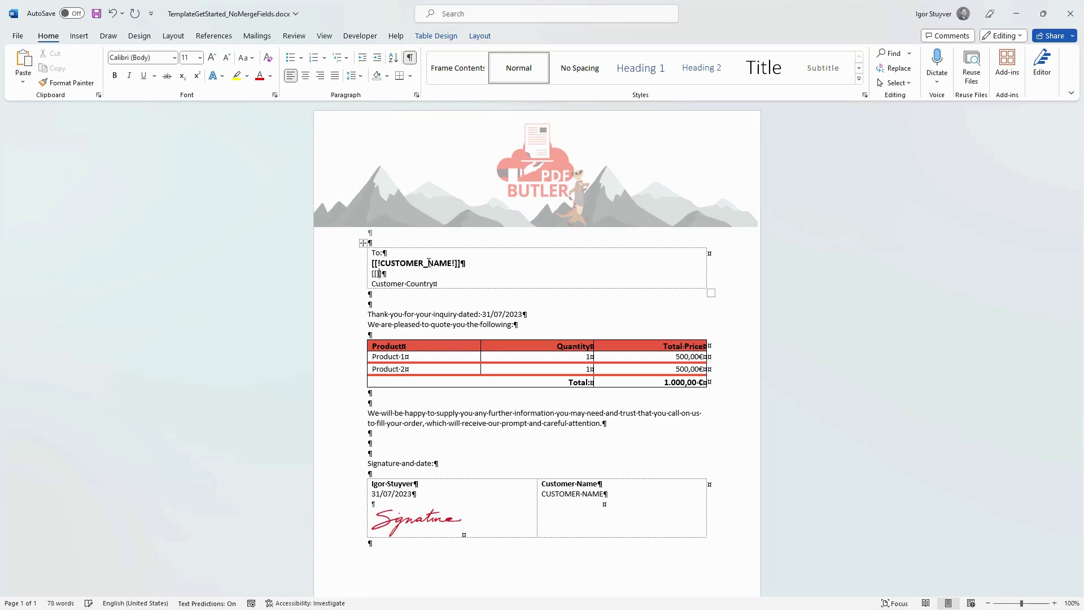
{"action": "key", "text": "ctrl+v"}
{"action": "type", "text": "CUSTOMER_STREET"}
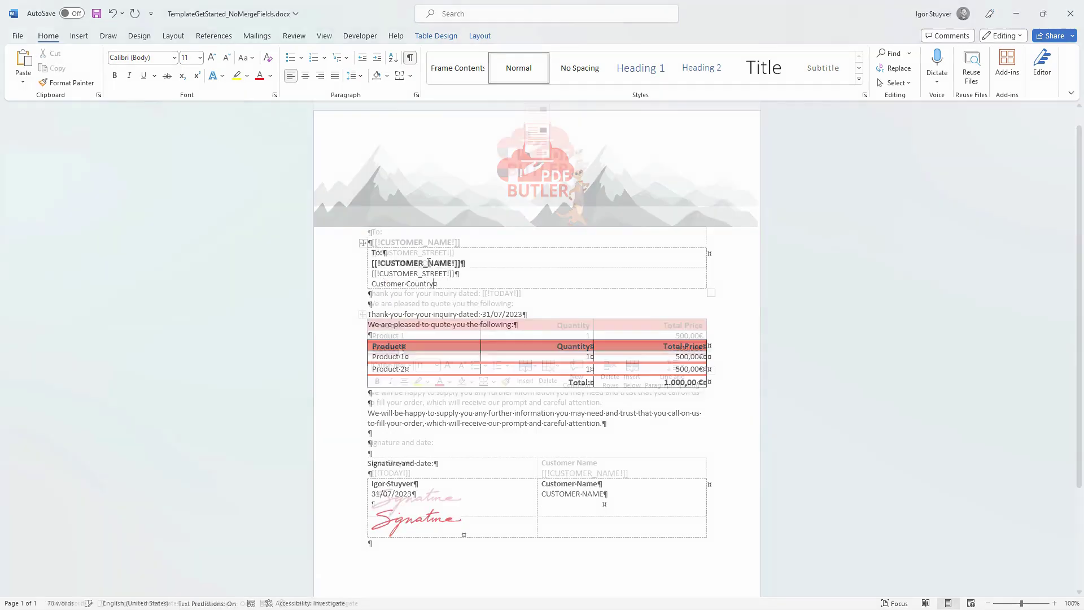
- Delete the second product row and replace 'Product 1' with the [[!PRODUCT_NAME!]] tag
{"action": "right_click", "coordinate": [406, 346]}
{"action": "left_click", "coordinate": [447, 477]}
{"action": "left_click_drag", "start_coordinate": [406, 335], "coordinate": [378, 336]}
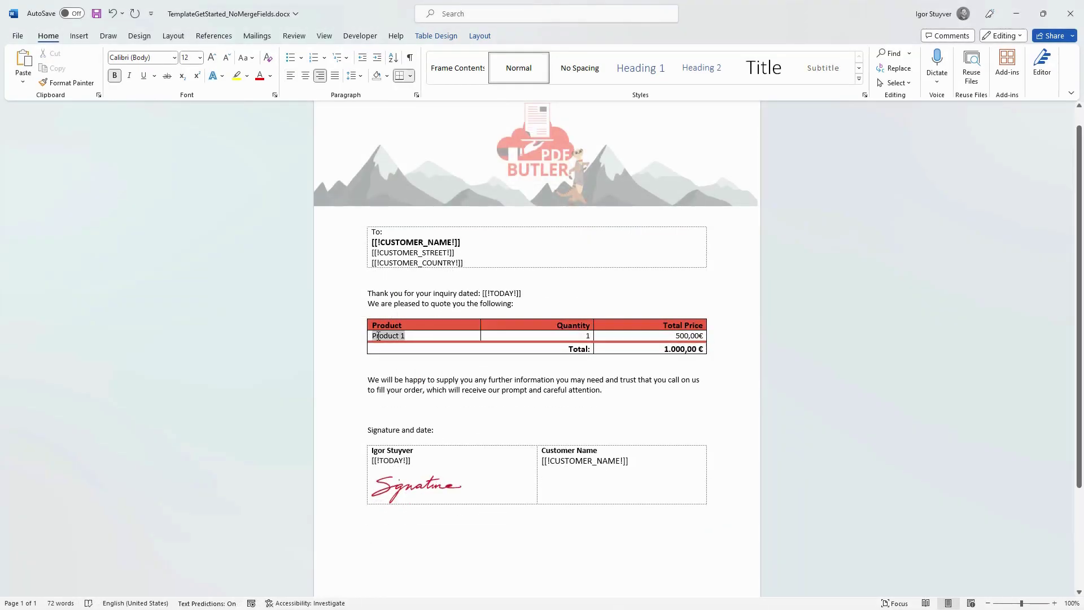
{"action": "type", "text": "[["}
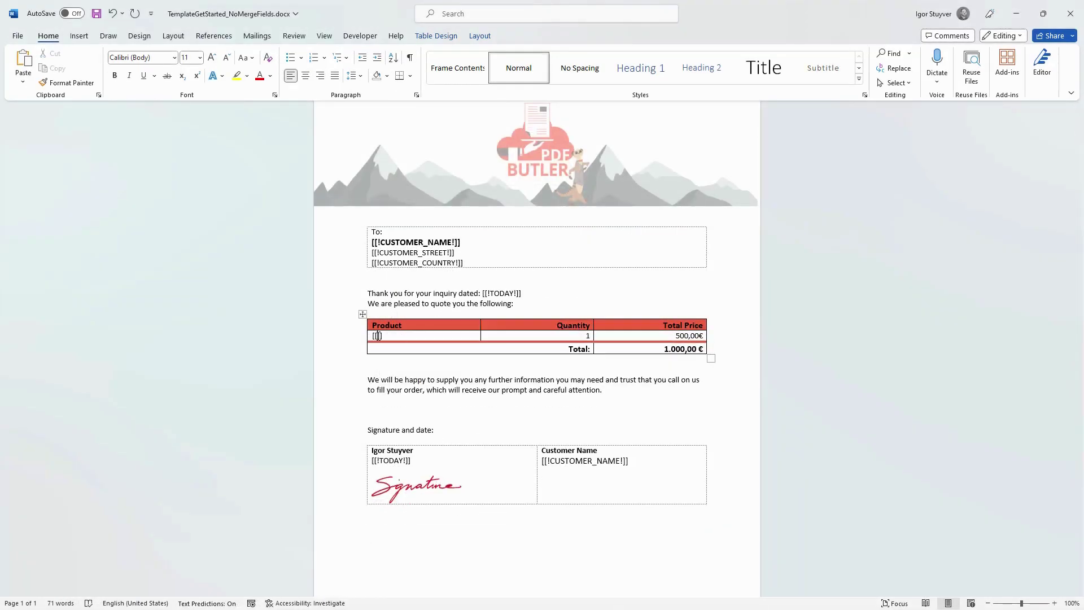
{"action": "type", "text": "PRODUCT_NAME!"}
{"action": "left_click", "coordinate": [377, 336]}
{"action": "type", "text": "!"}
{"action": "double_click", "coordinate": [434, 239]}
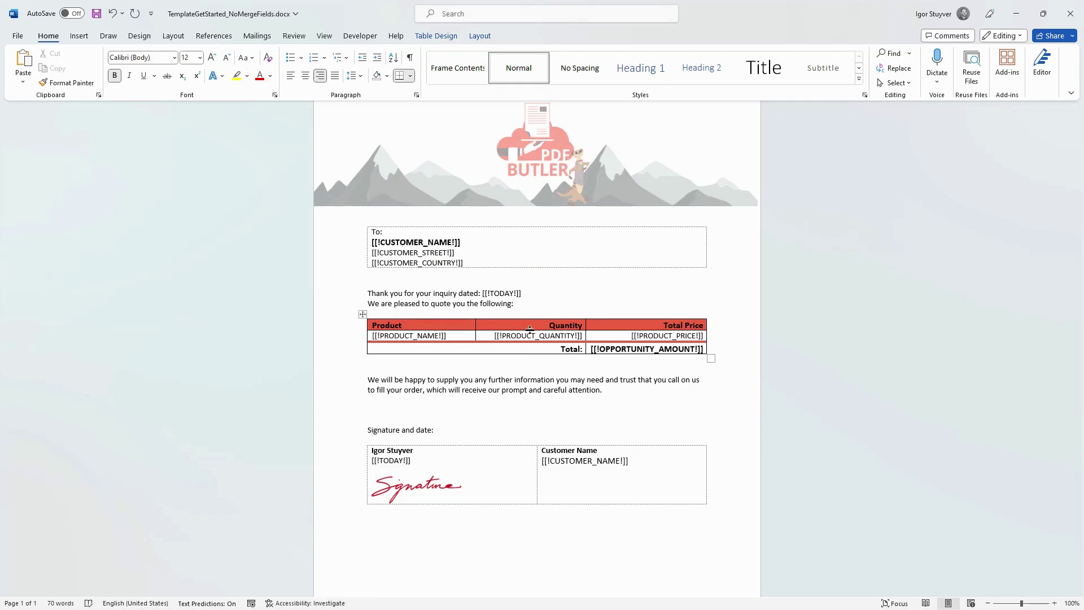
- Replace the footer's owner name and email with [[!OWNER_NAME!]] and [[!OWNER_EMAIL!]], then save the template
{"action": "scroll", "coordinate": [423, 362], "scroll_direction": "down", "scroll_amount": 5}
{"action": "double_click", "coordinate": [396, 544]}
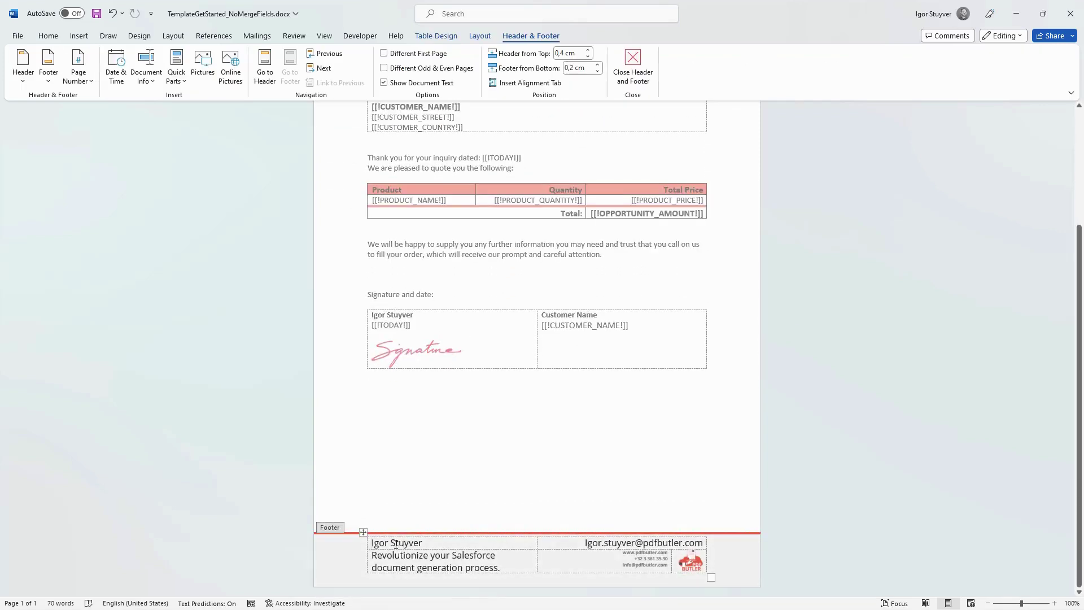
{"action": "triple_click", "coordinate": [396, 544]}
{"action": "key", "text": "BackSpace"}
{"action": "type", "text": "[[!OWNER_NAME!"}
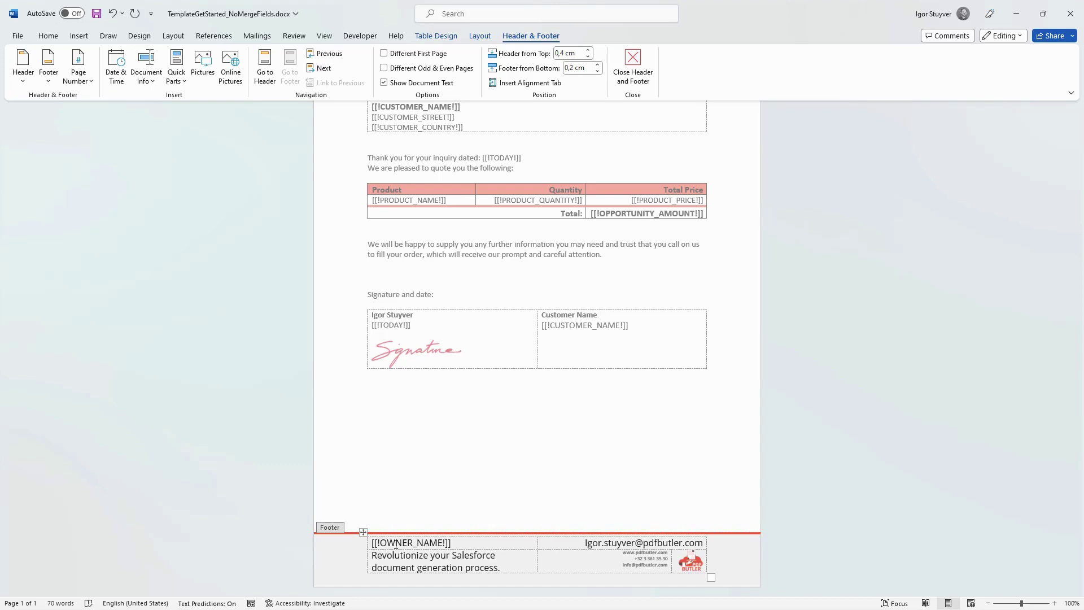
{"action": "key", "text": "Tab"}
{"action": "type", "text": "[[!OW"}
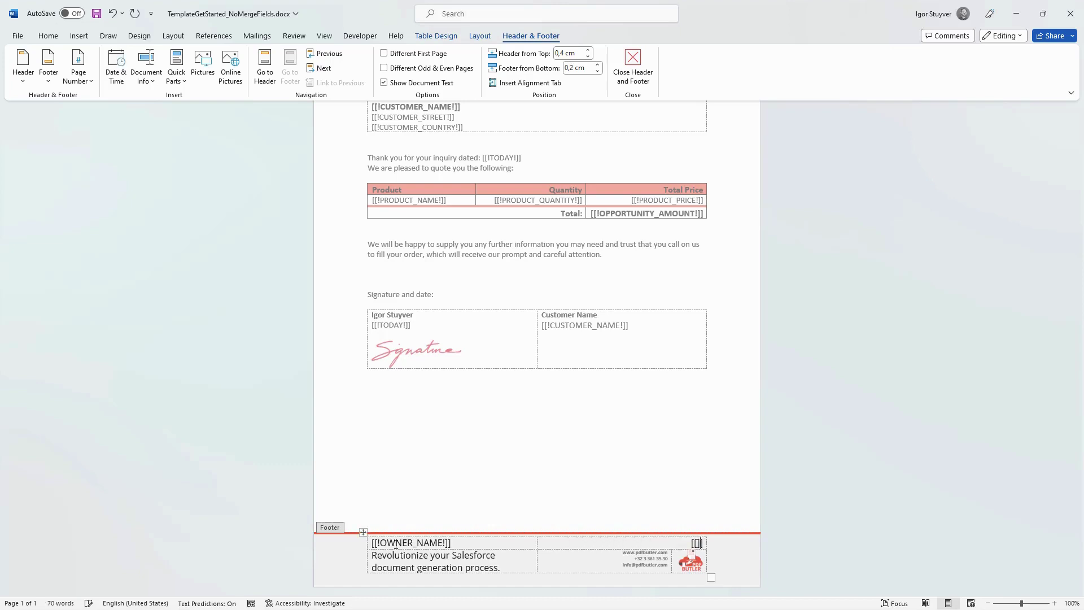
{"action": "type", "text": "NER_EMAIL!"}
{"action": "key", "text": "ctrl+s"}
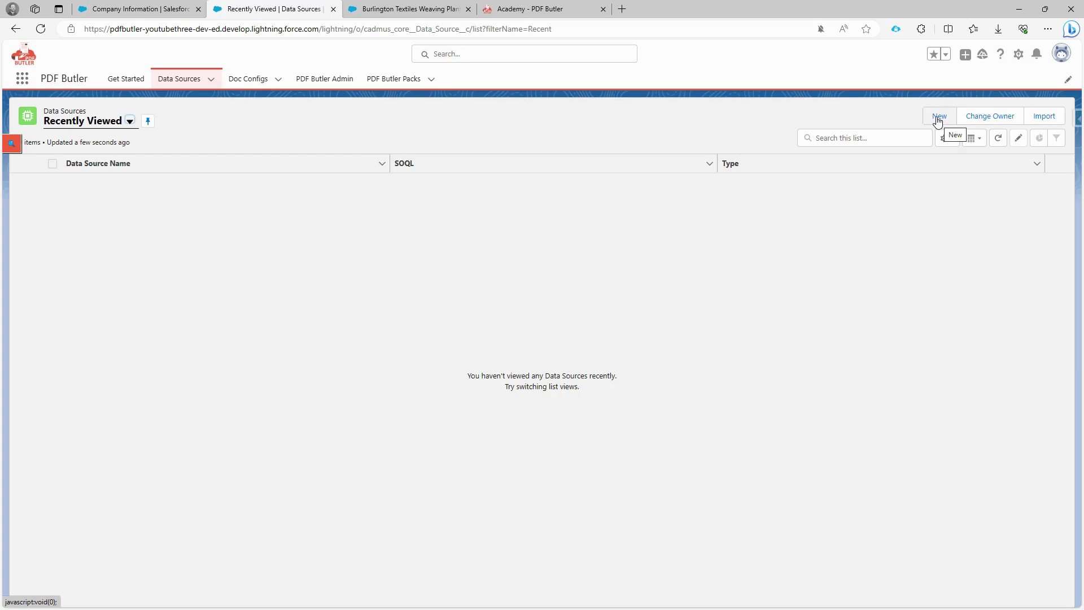
- Create and save a new SOQL data source named 'Opportunity' with type Single sObject
{"action": "left_click", "coordinate": [938, 117]}
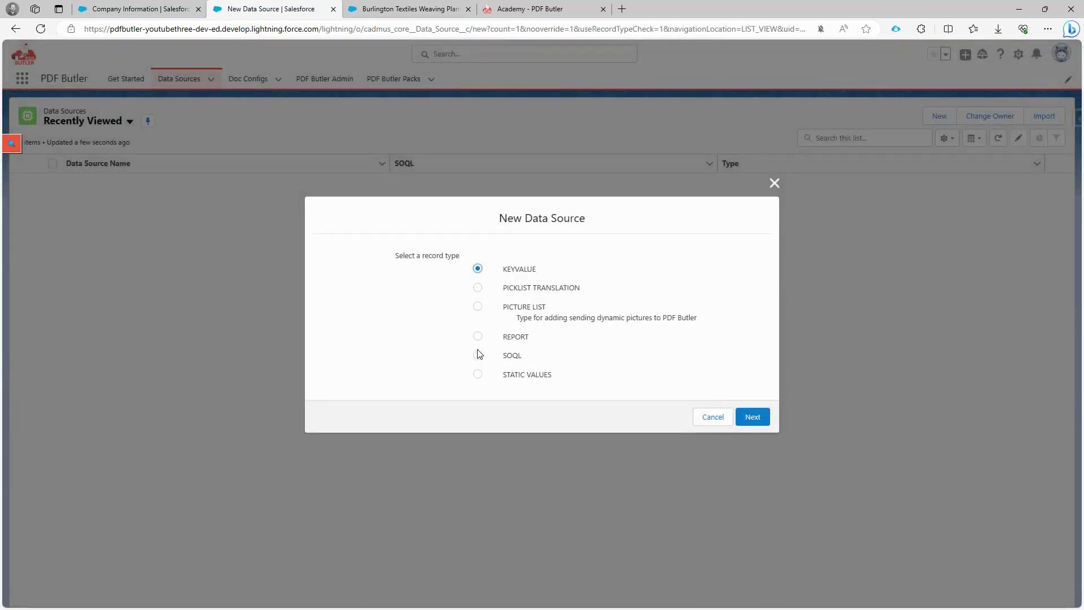
{"action": "left_click", "coordinate": [478, 356]}
{"action": "left_click", "coordinate": [750, 424]}
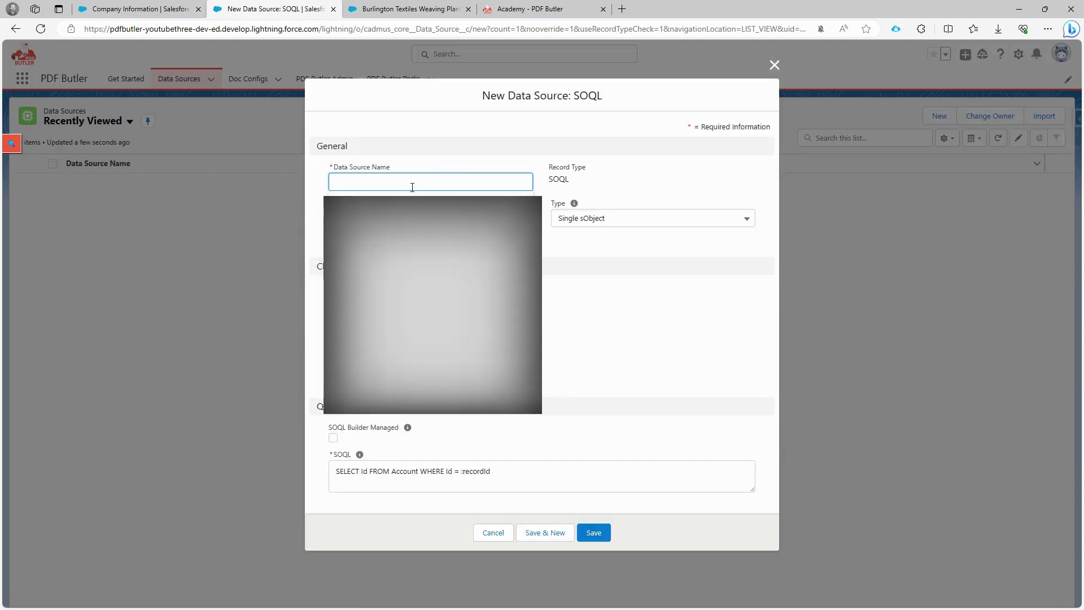
{"action": "type", "text": "Opportunity"}
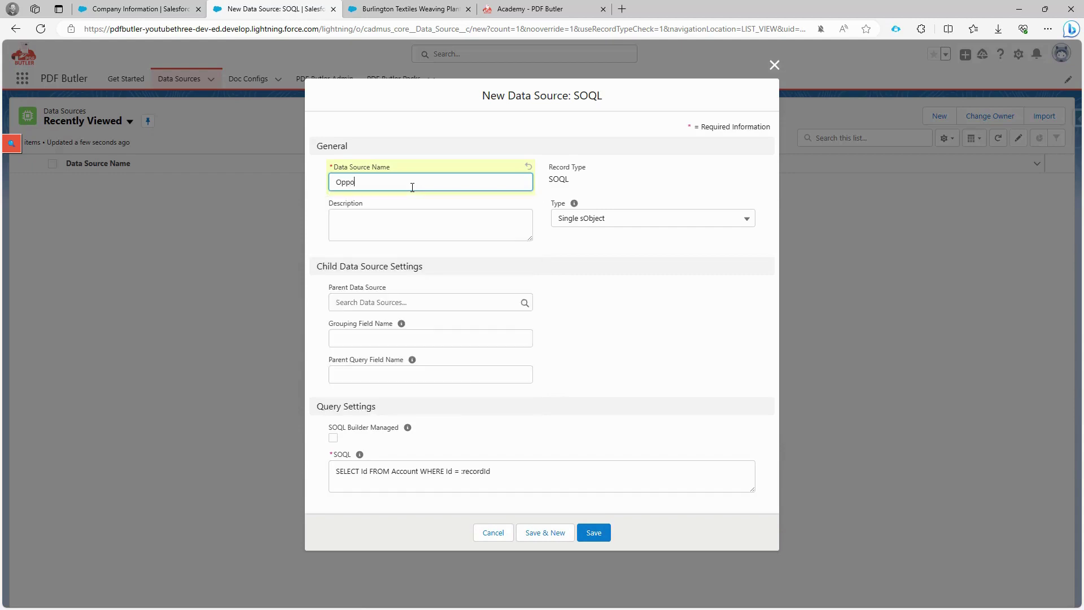
{"action": "left_click", "coordinate": [559, 217]}
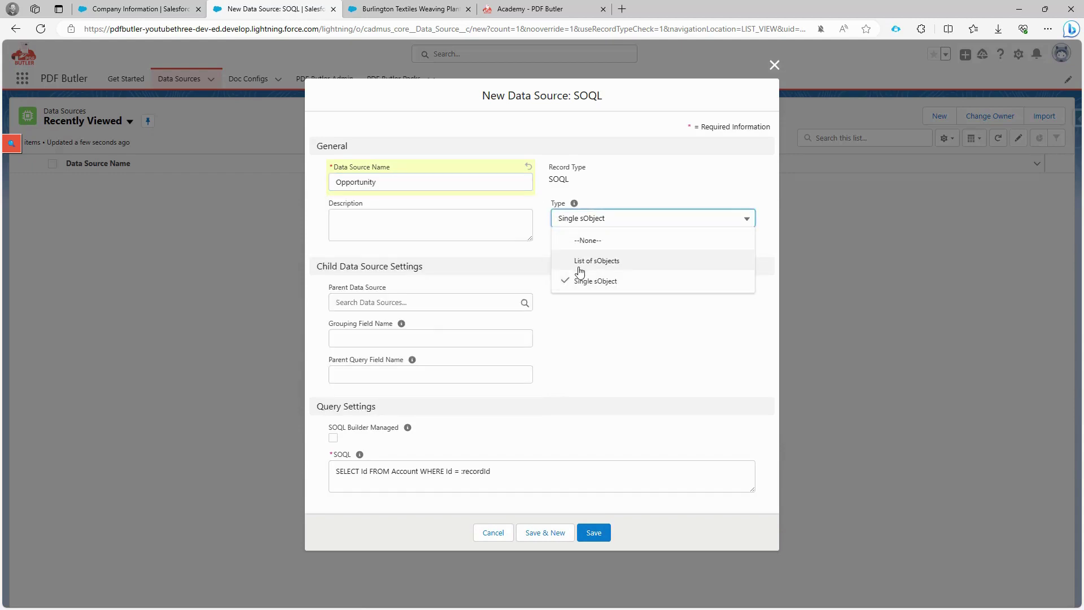
{"action": "left_click", "coordinate": [600, 330]}
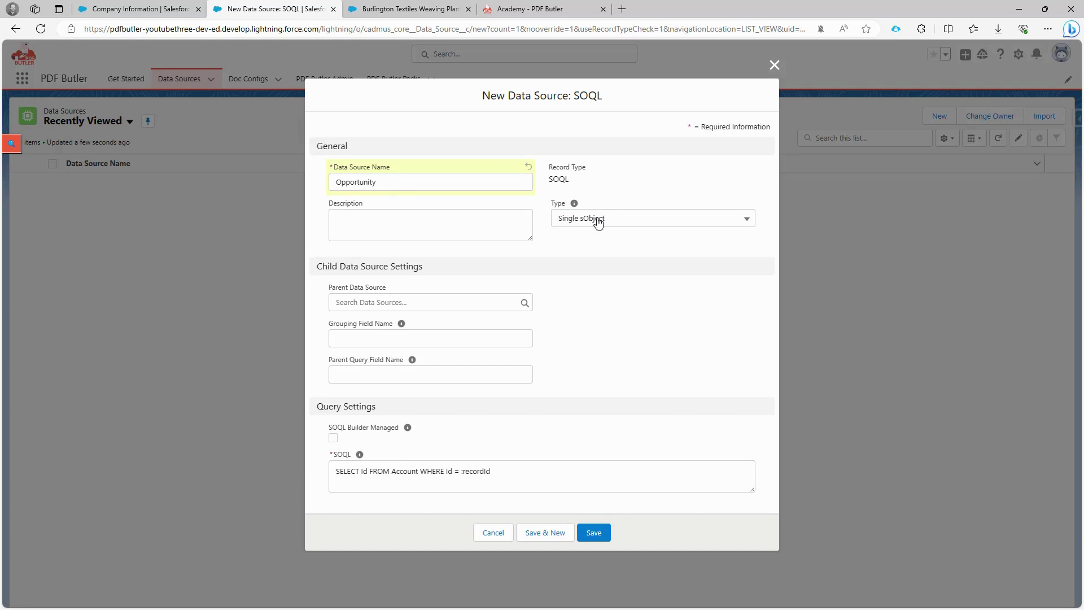
{"action": "left_click", "coordinate": [597, 532]}
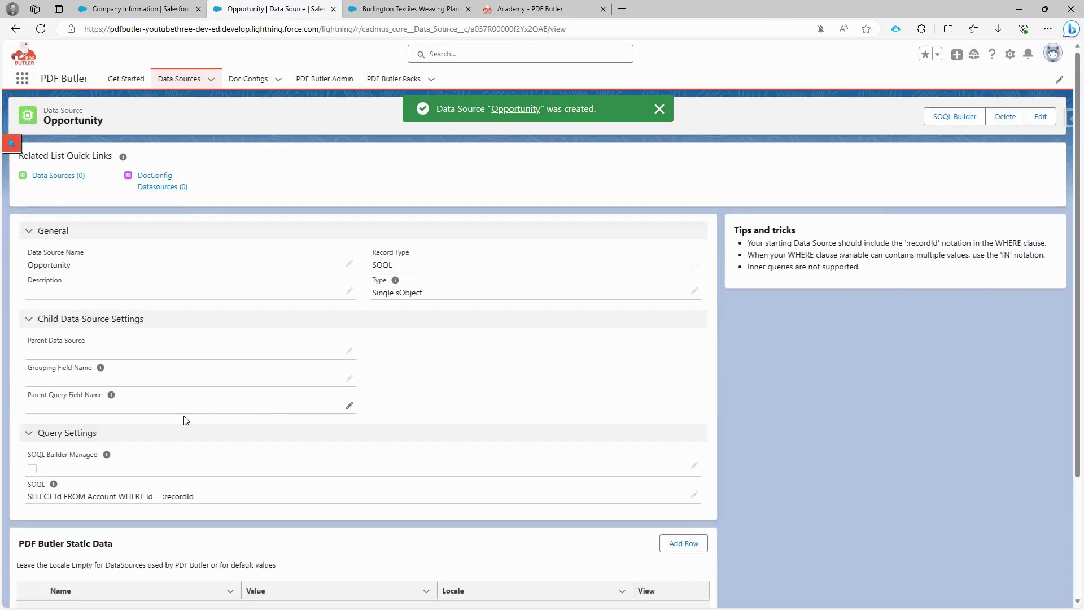
- In the SOQL Builder, query the Opportunity object and add Opportunity ID and Amount fields
{"action": "left_click", "coordinate": [941, 119]}
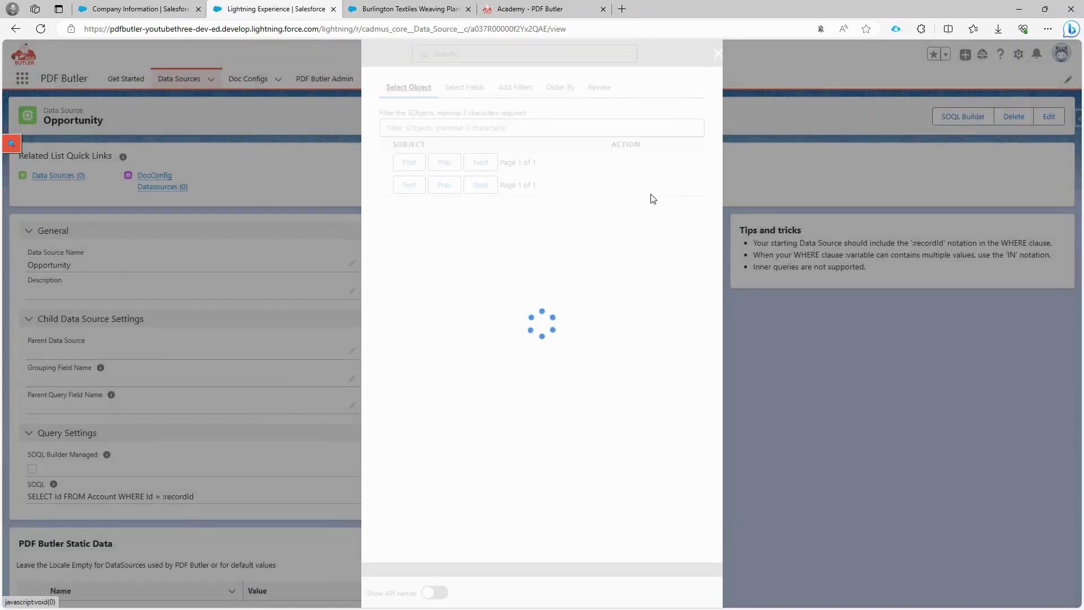
{"action": "left_click", "coordinate": [491, 128]}
{"action": "type", "text": "opp"}
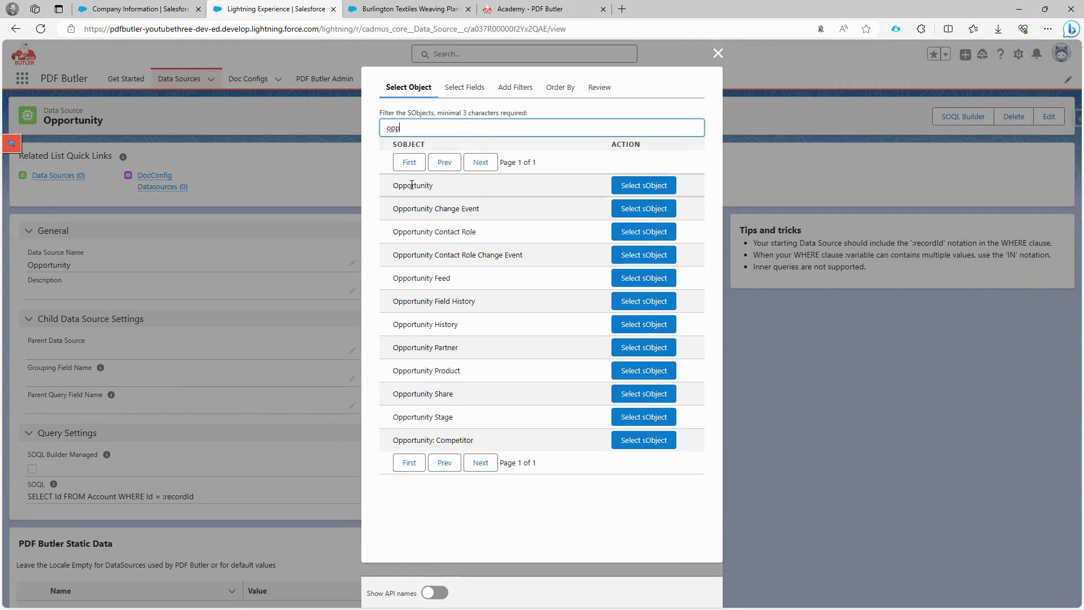
{"action": "left_click", "coordinate": [649, 190]}
{"action": "left_click", "coordinate": [451, 129]}
{"action": "type", "text": "opp"}
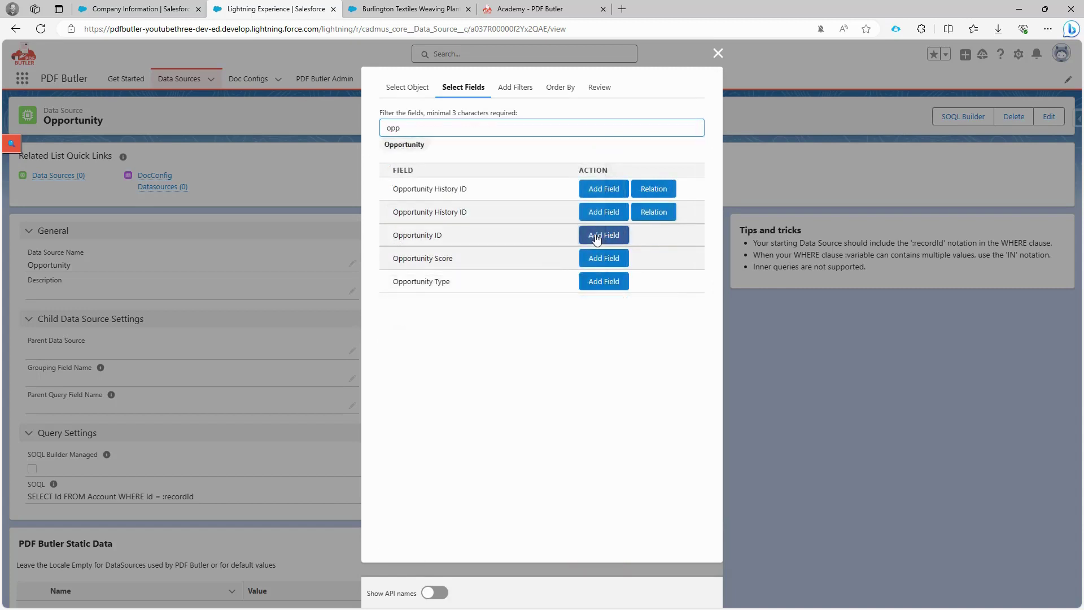
{"action": "left_click", "coordinate": [603, 235]}
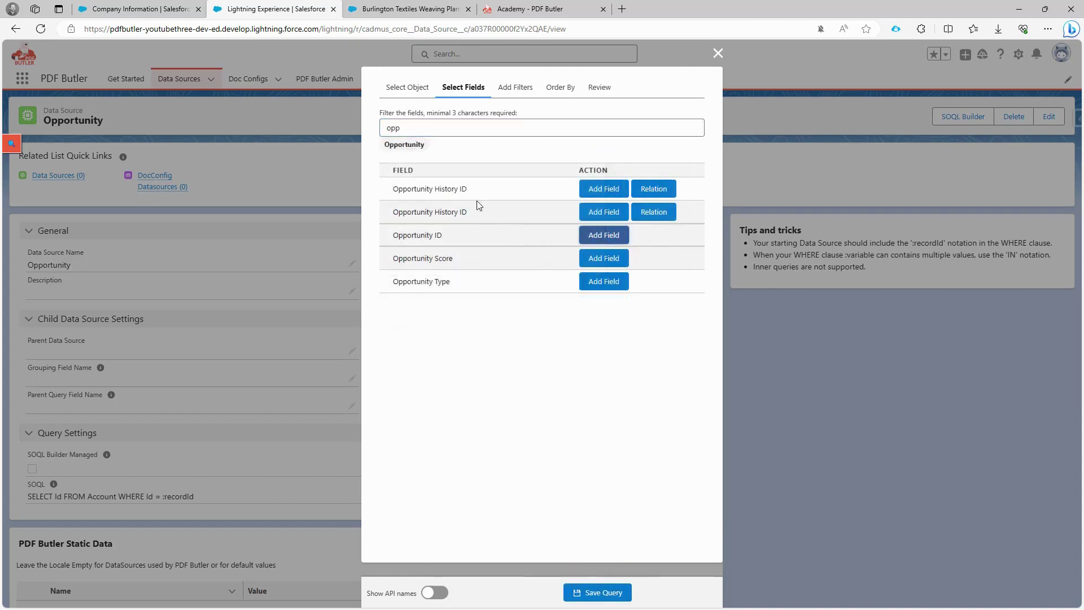
{"action": "type", "text": "amoun"}
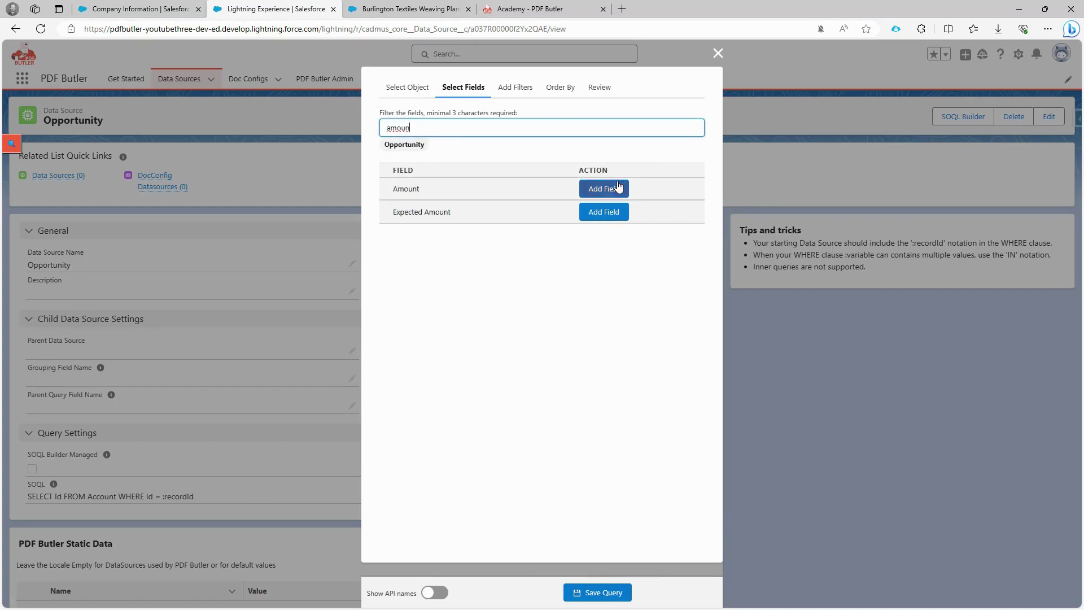
{"action": "left_click", "coordinate": [603, 189]}
- Follow the Owner relation to User and add the owner's Name and Email fields
{"action": "left_click", "coordinate": [452, 131]}
{"action": "double_click", "coordinate": [451, 132]}
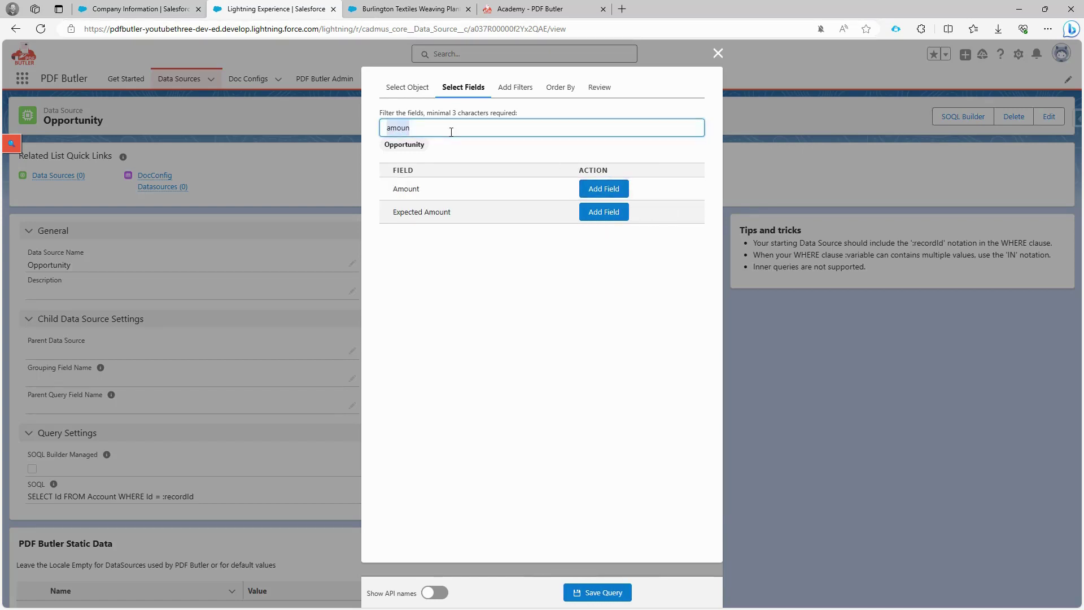
{"action": "type", "text": "owner"}
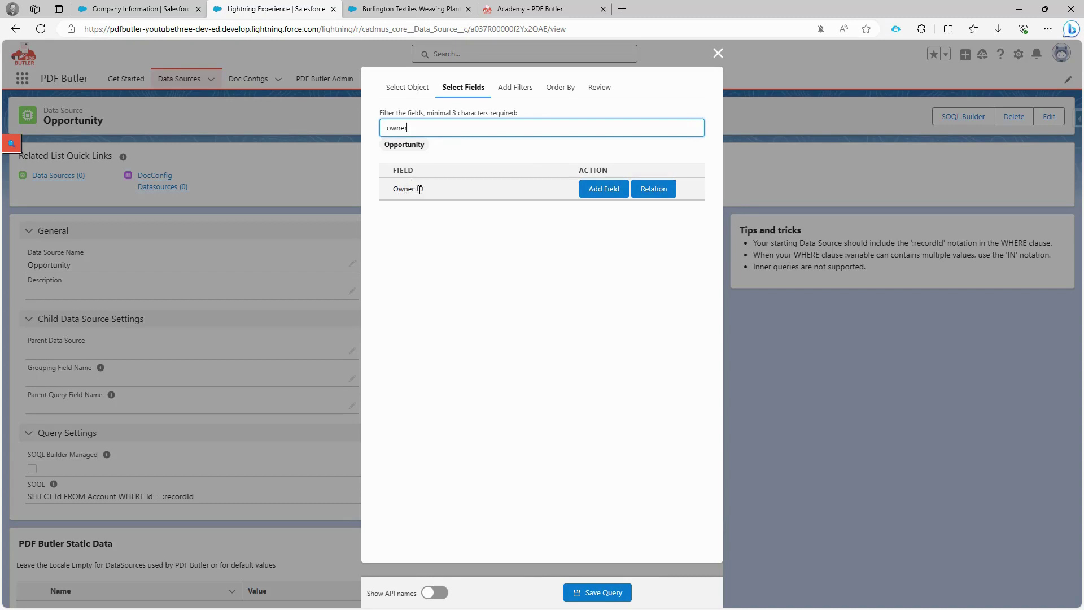
{"action": "left_click", "coordinate": [654, 189]}
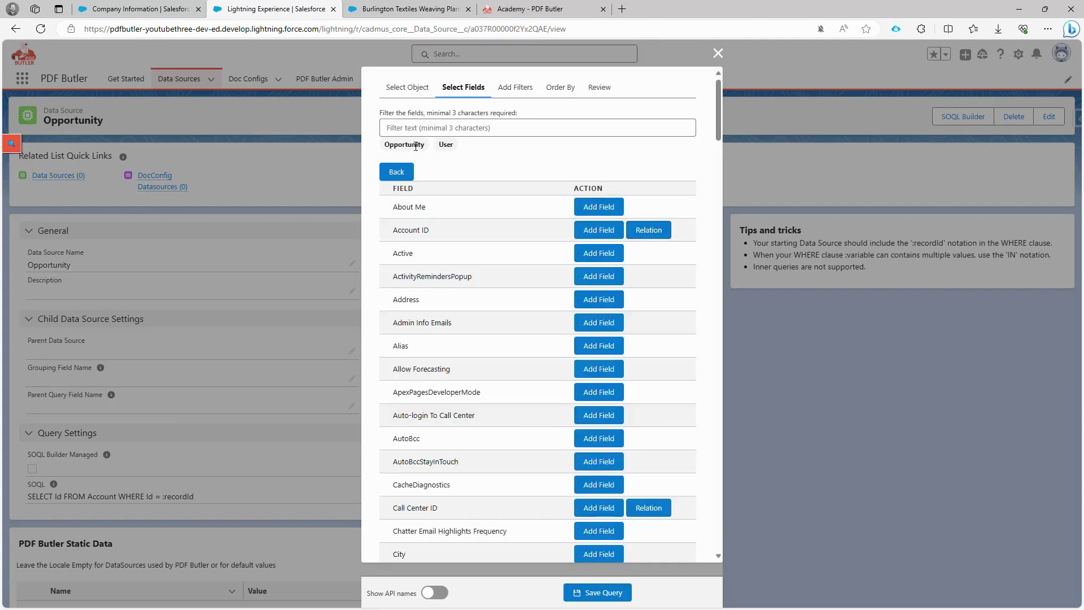
{"action": "left_click", "coordinate": [431, 128]}
{"action": "type", "text": "Name"}
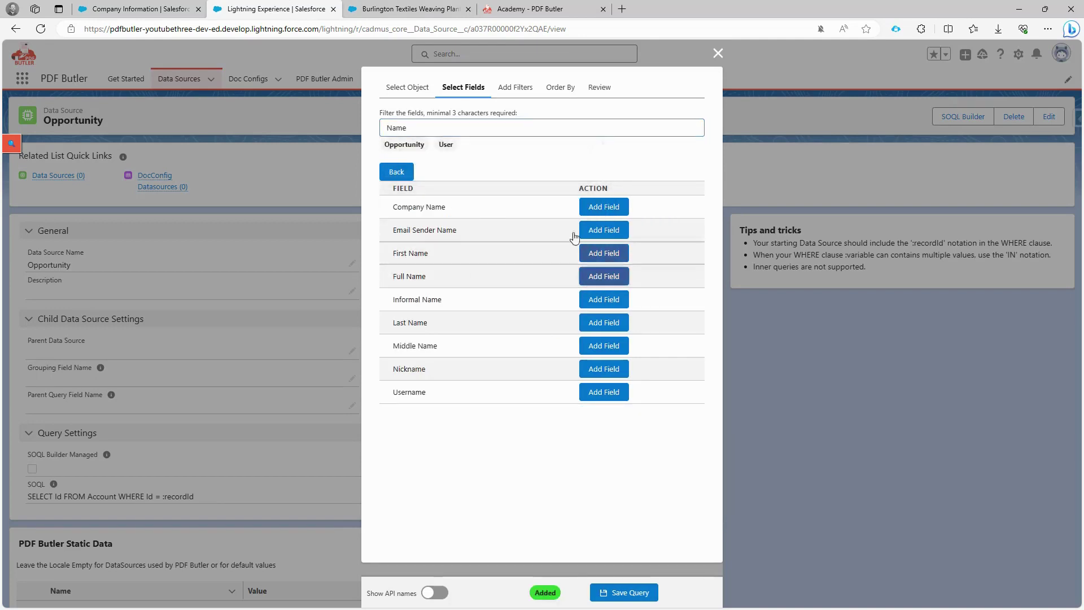
{"action": "double_click", "coordinate": [454, 126]}
{"action": "type", "text": "email"}
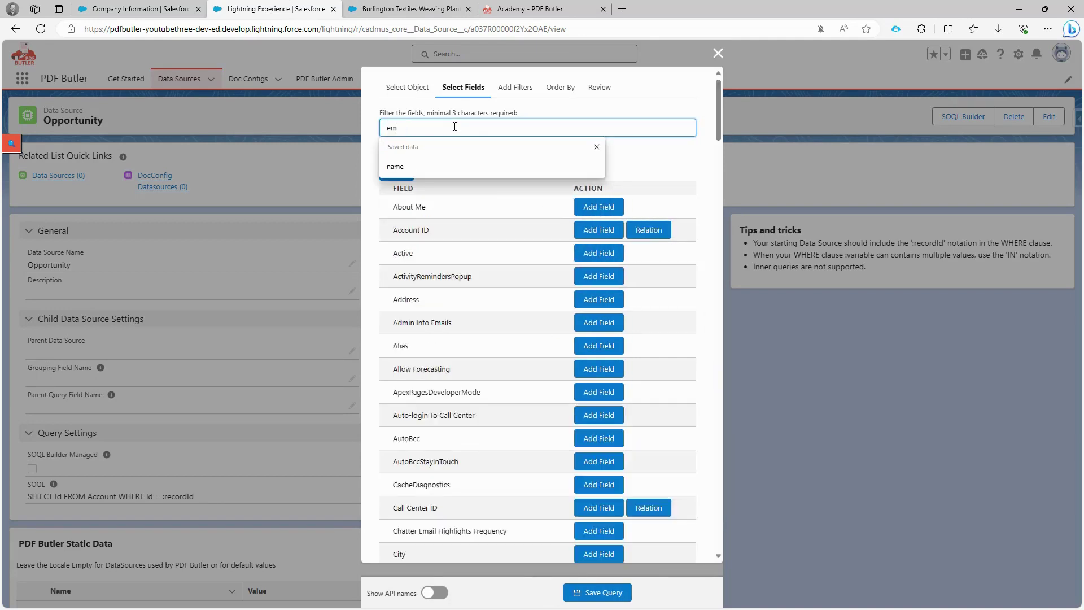
{"action": "left_click", "coordinate": [599, 324]}
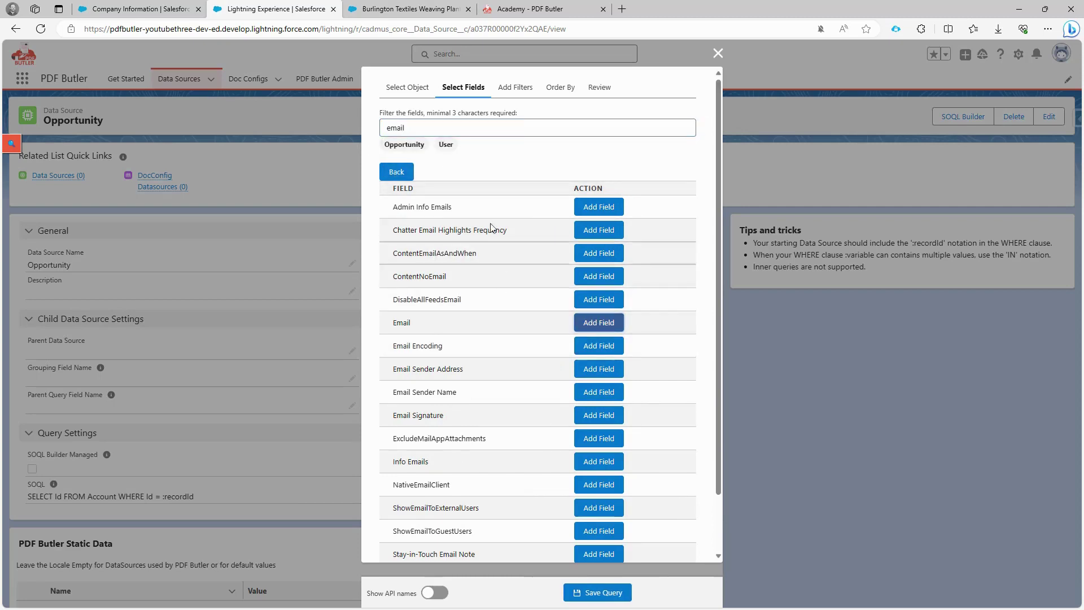
- Back in the Opportunity fields, follow the Account ID relation to the related Account
{"action": "left_click", "coordinate": [404, 176]}
{"action": "left_click", "coordinate": [459, 129]}
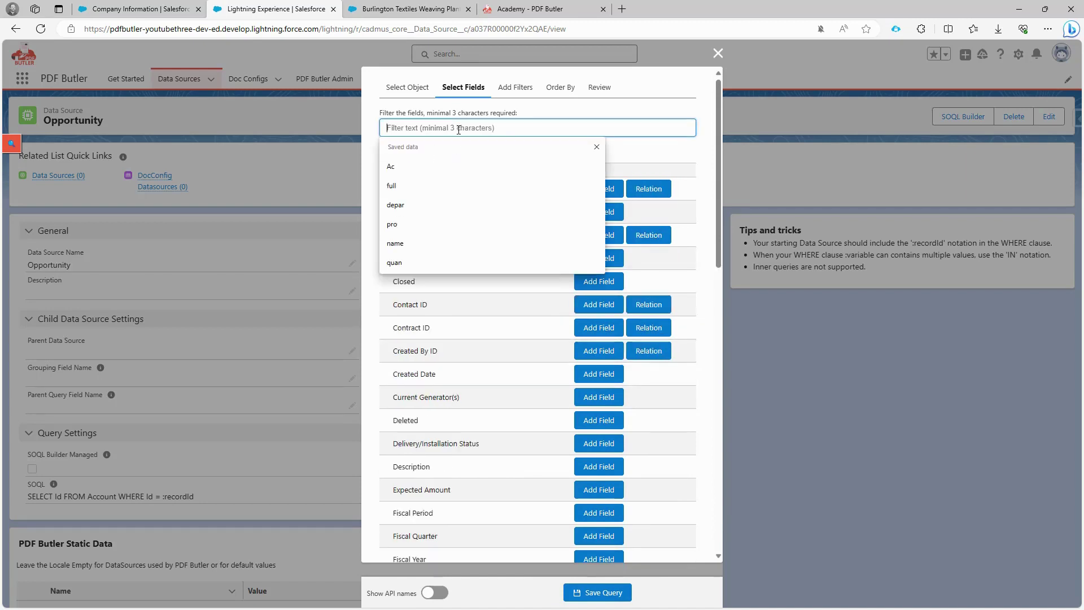
{"action": "type", "text": "accou"}
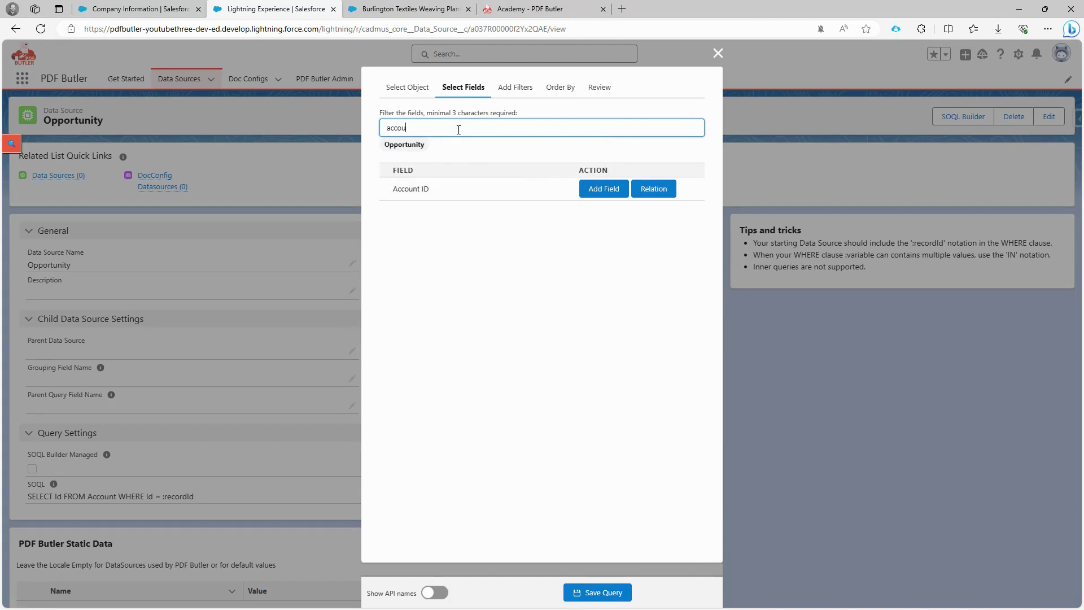
{"action": "double_click", "coordinate": [401, 189]}
{"action": "left_click_drag", "start_coordinate": [426, 188], "coordinate": [428, 189]}
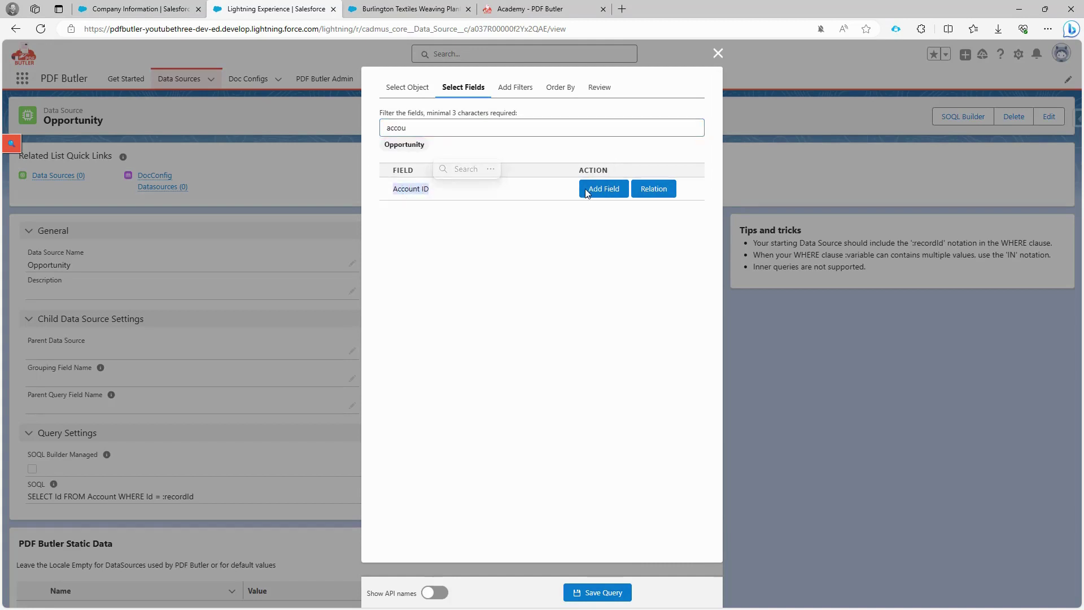
{"action": "left_click", "coordinate": [655, 187]}
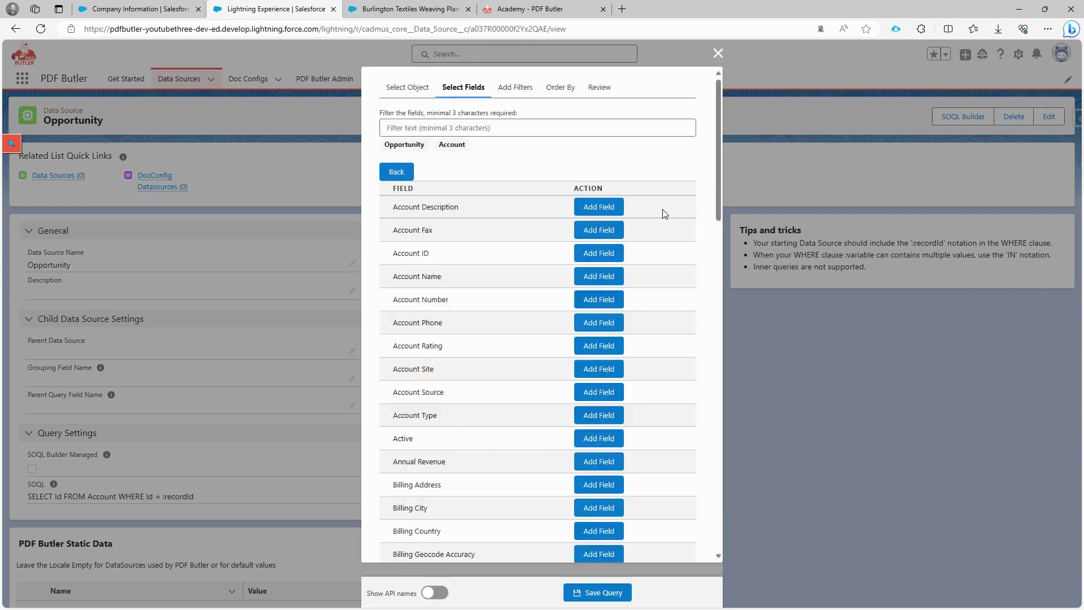
- Add Account Name, Billing Country and Billing Street, then review the fields and generated SOQL
{"action": "double_click", "coordinate": [444, 146]}
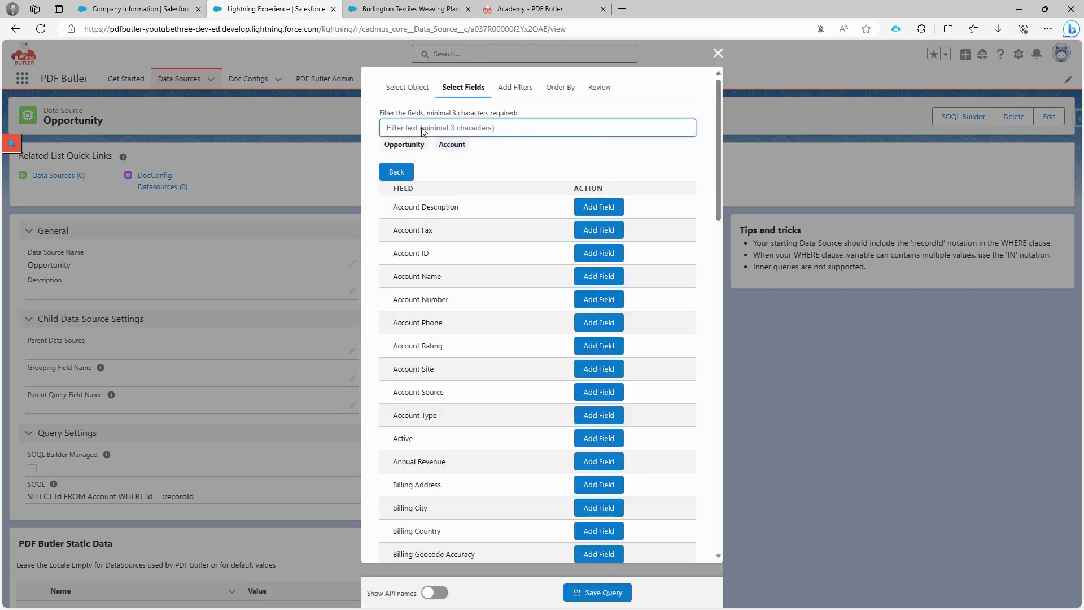
{"action": "left_click", "coordinate": [423, 128]}
{"action": "type", "text": "name"}
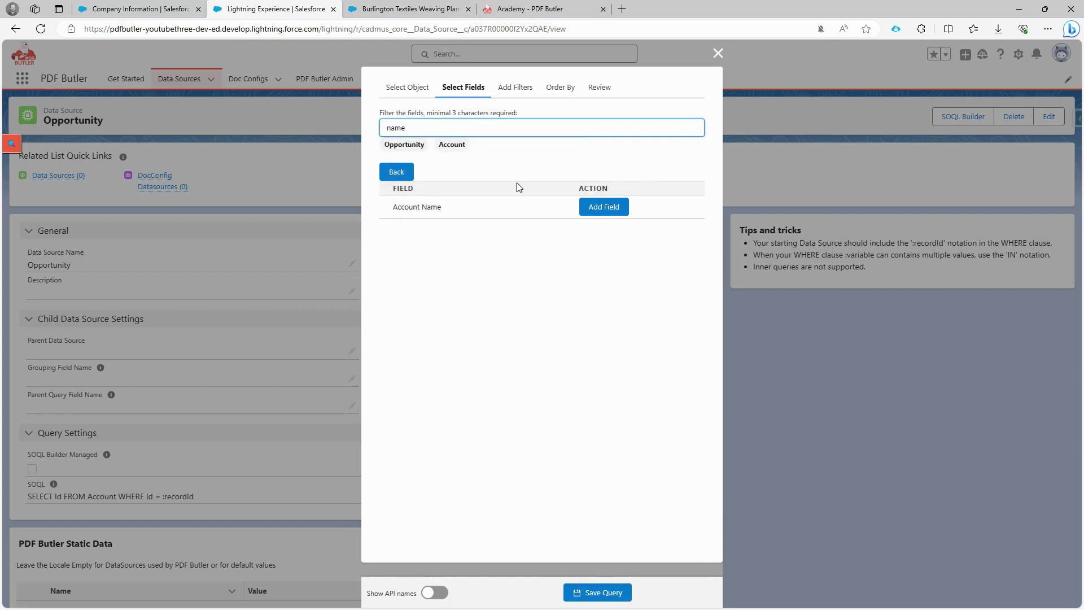
{"action": "left_click", "coordinate": [602, 209]}
{"action": "double_click", "coordinate": [425, 124]}
{"action": "type", "text": "bill"}
{"action": "left_click", "coordinate": [590, 255]}
{"action": "left_click", "coordinate": [594, 373]}
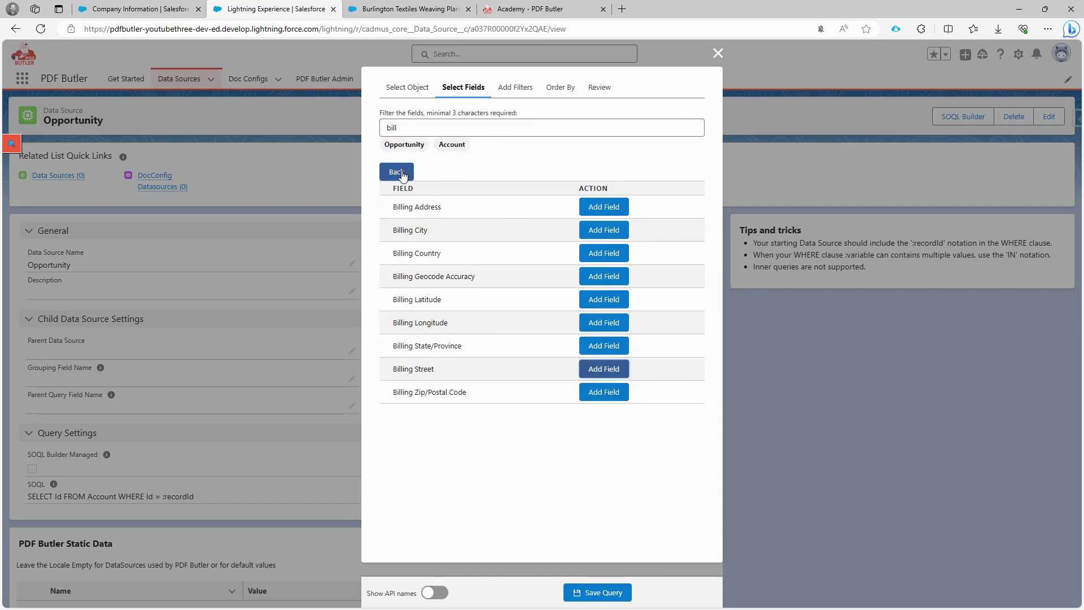
{"action": "left_click", "coordinate": [594, 89]}
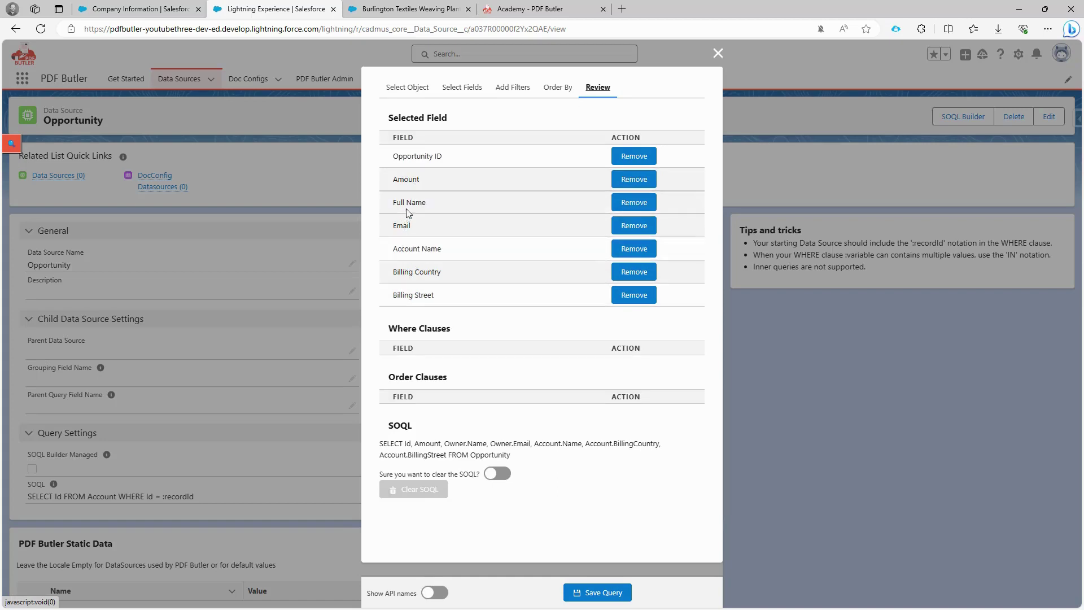
- Start a where-clause filter on Opportunity ID with the '=' operator
{"action": "left_click", "coordinate": [435, 592]}
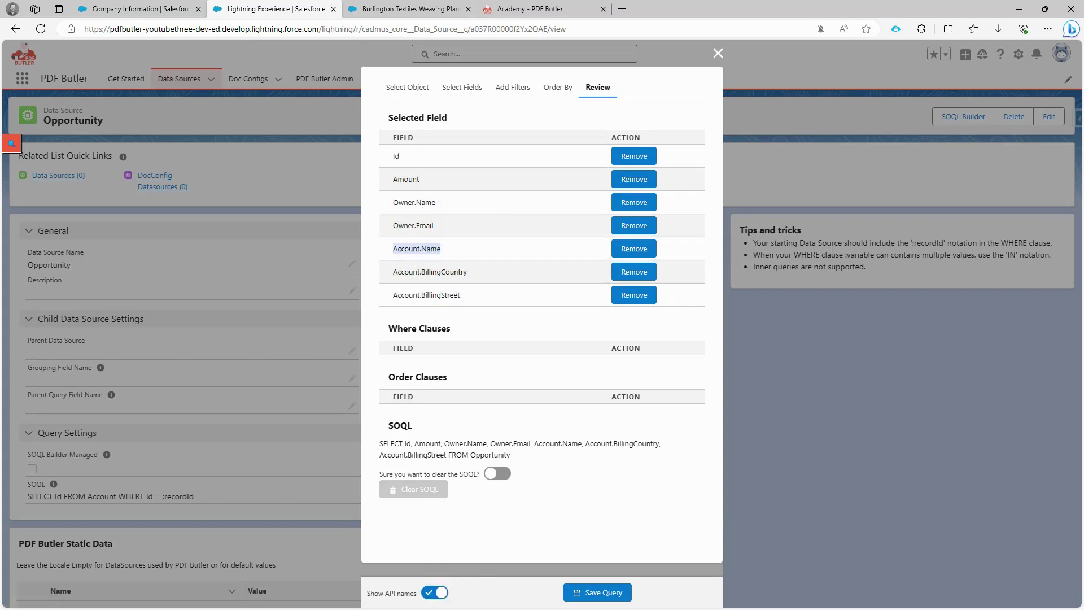
{"action": "left_click", "coordinate": [429, 593]}
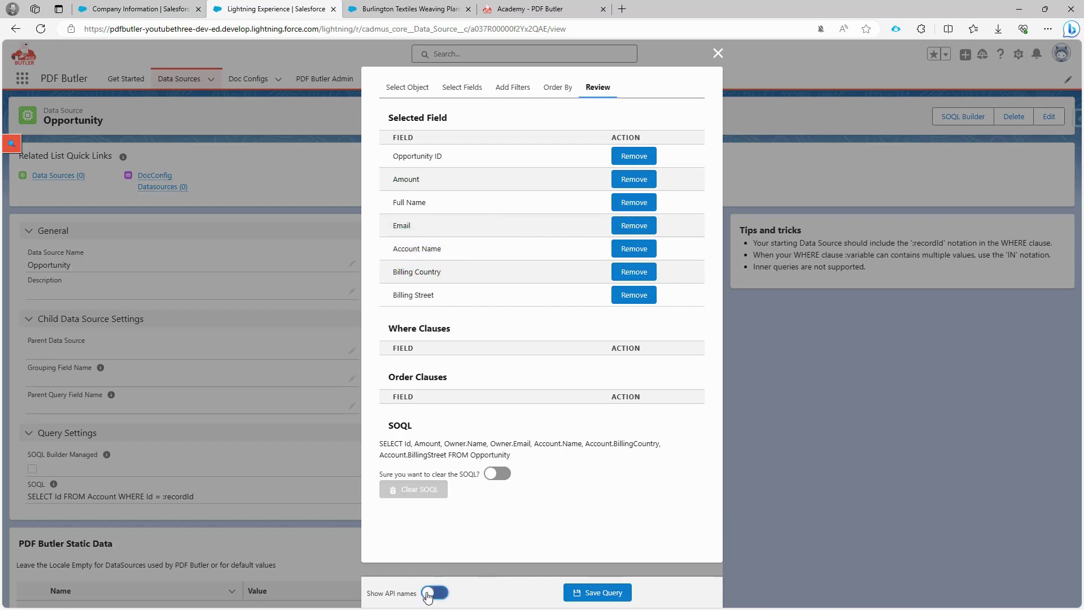
{"action": "left_click", "coordinate": [511, 88]}
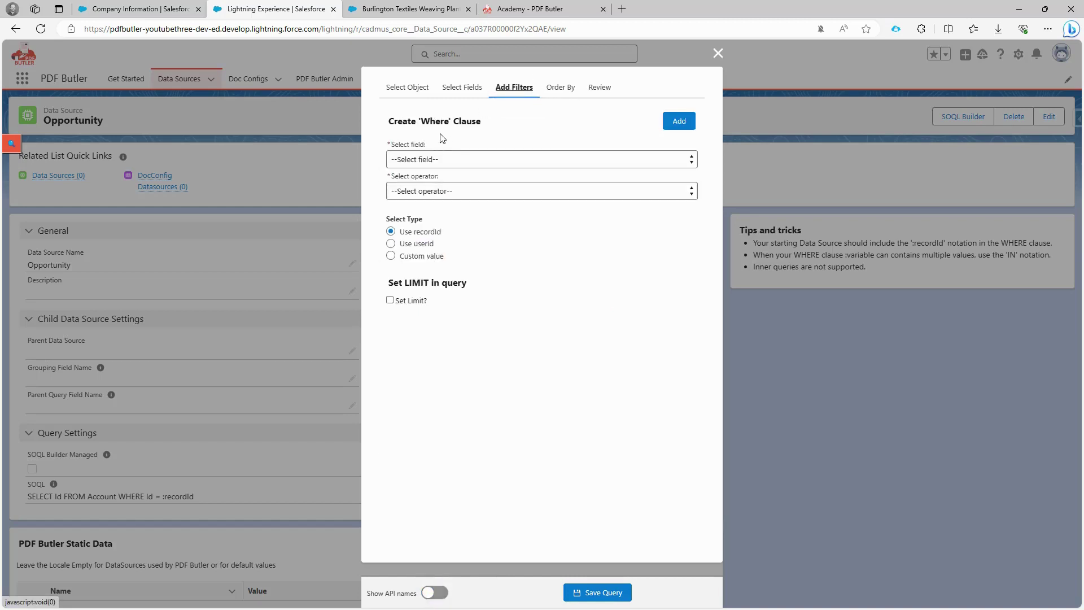
{"action": "left_click", "coordinate": [442, 160]}
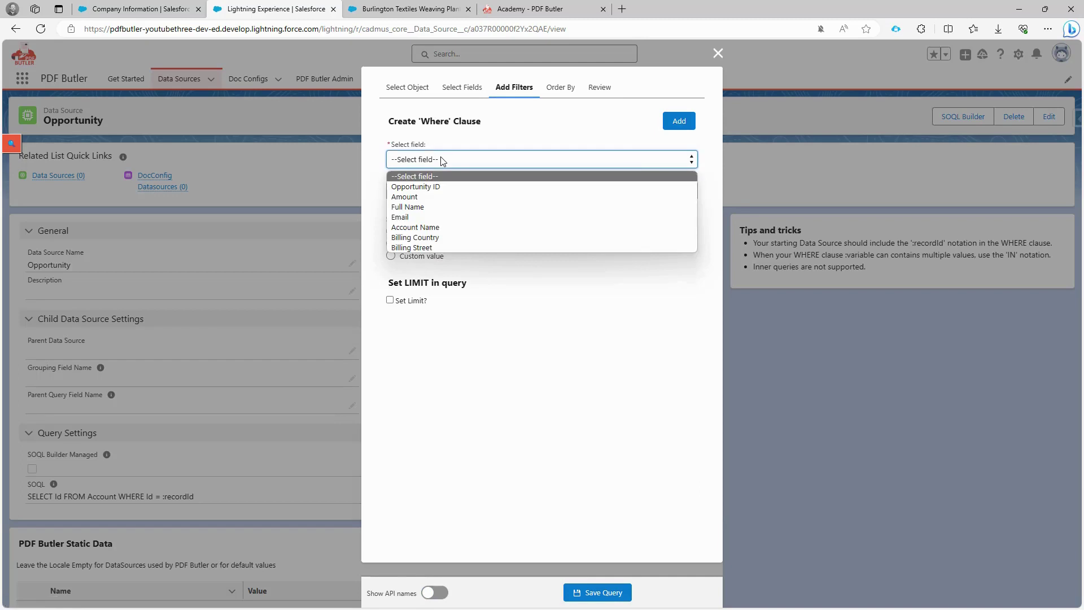
{"action": "left_click", "coordinate": [429, 186]}
{"action": "left_click", "coordinate": [440, 192]}
{"action": "left_click", "coordinate": [436, 218]}
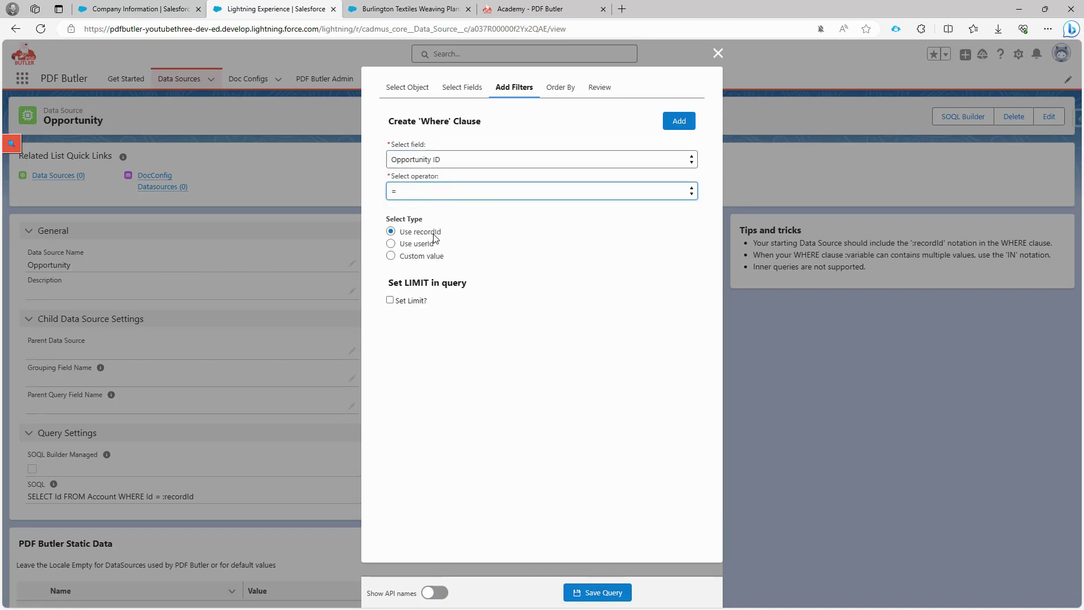
- Add the Opportunity ID = :recordId filter and save the query to the data source
{"action": "left_click", "coordinate": [411, 9]}
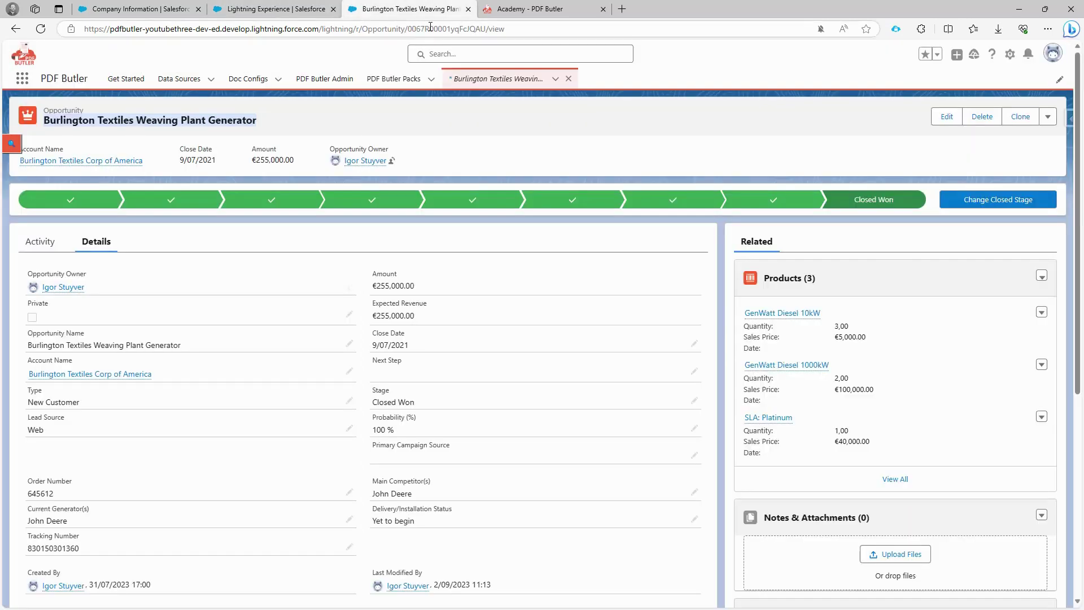
{"action": "double_click", "coordinate": [460, 29]}
{"action": "left_click", "coordinate": [333, 9]}
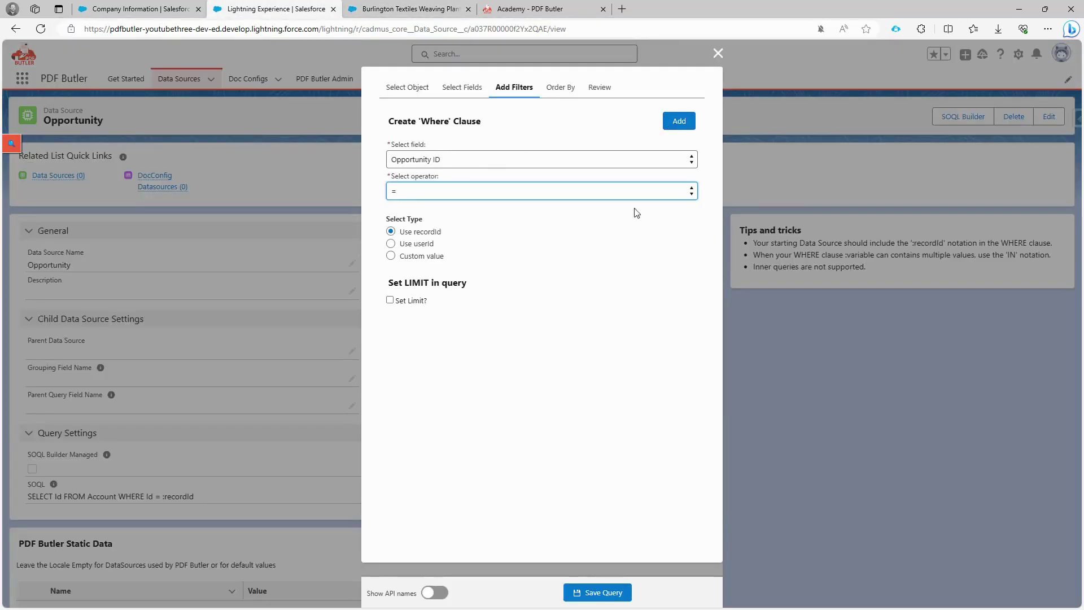
{"action": "left_click", "coordinate": [680, 121]}
{"action": "left_click", "coordinate": [622, 593]}
{"action": "key", "text": "ctrl+Tab"}
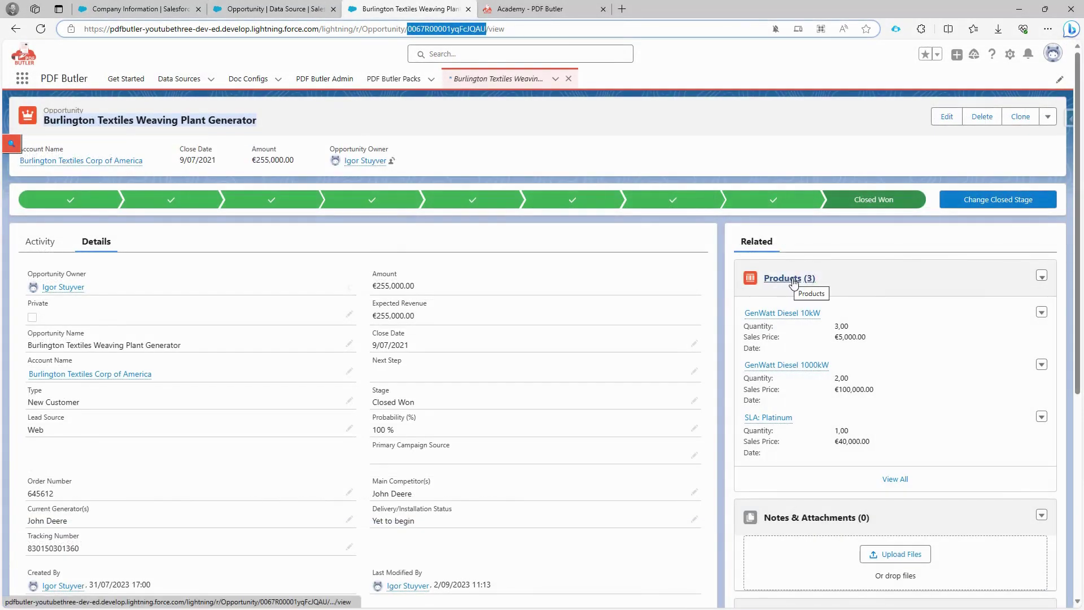
{"action": "left_click", "coordinate": [263, 19]}
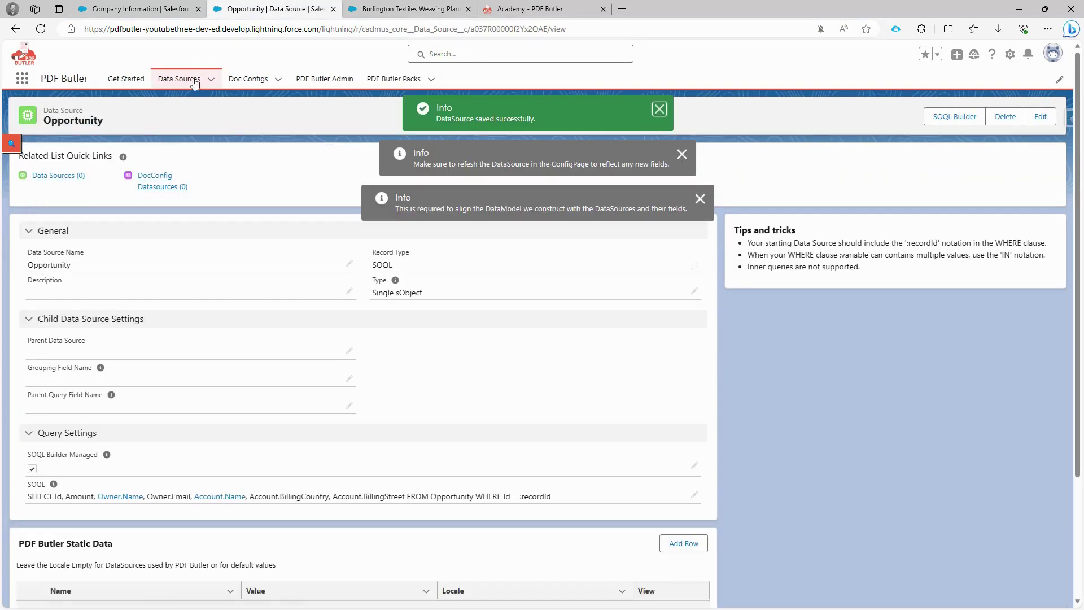
- Create and save a SOQL data source named 'Opportunity Products' with type List of sObjects
{"action": "left_click", "coordinate": [211, 79]}
{"action": "left_click", "coordinate": [192, 100]}
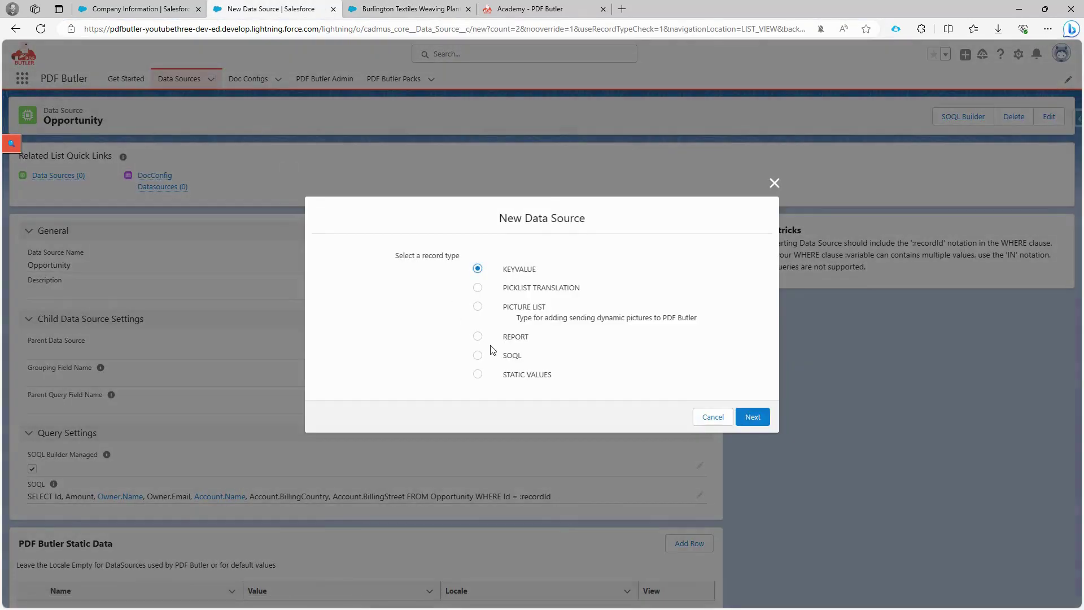
{"action": "left_click", "coordinate": [513, 356]}
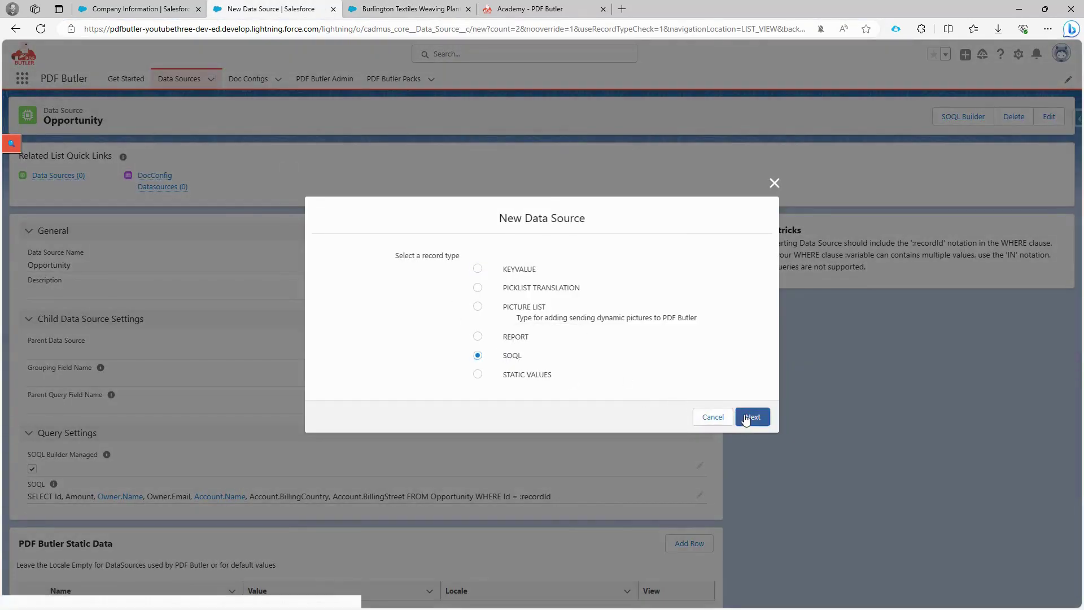
{"action": "left_click", "coordinate": [737, 418]}
{"action": "left_click", "coordinate": [364, 181]}
{"action": "type", "text": "O"}
{"action": "key", "text": "Down"}
{"action": "key", "text": "Return"}
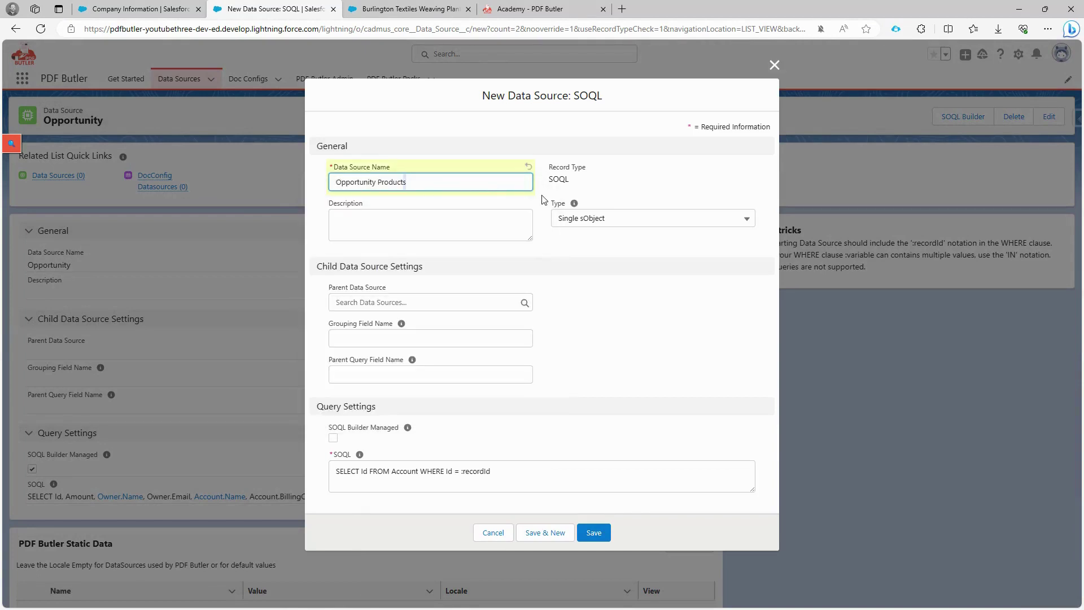
{"action": "left_click", "coordinate": [620, 218]}
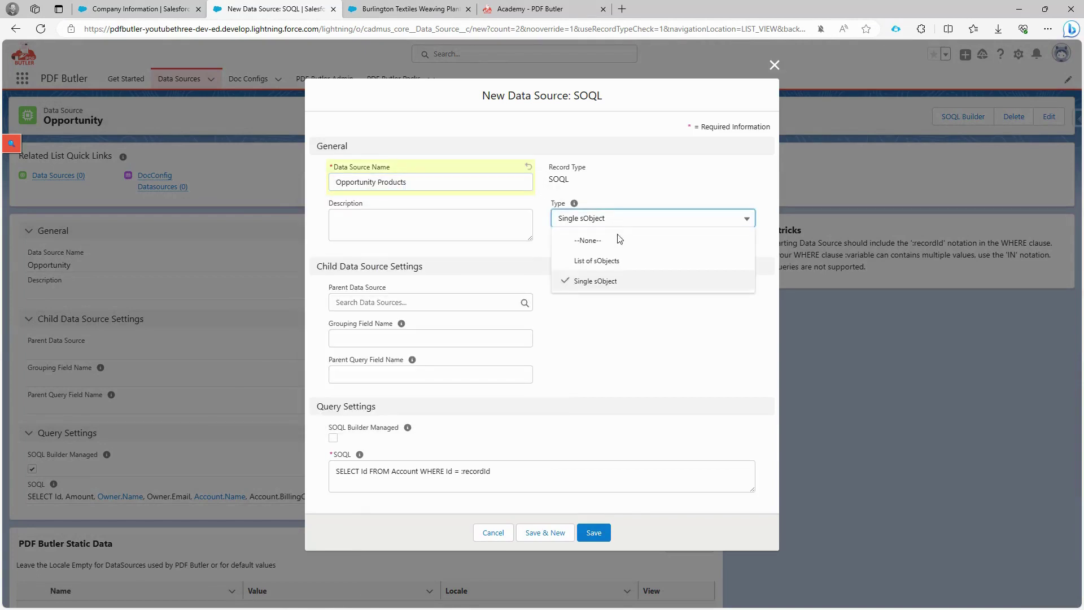
{"action": "left_click", "coordinate": [574, 262]}
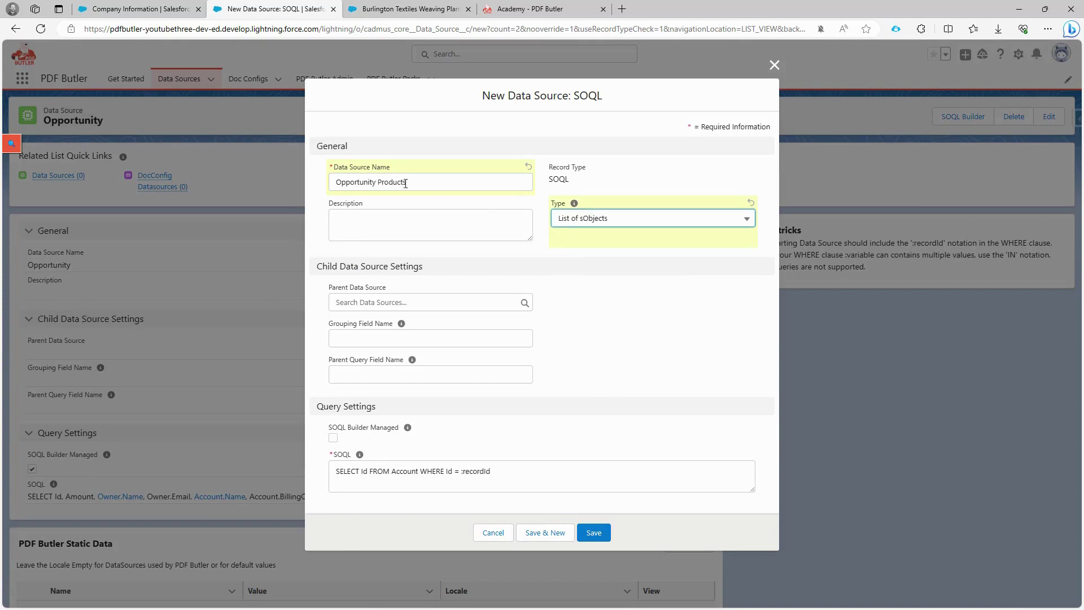
{"action": "left_click", "coordinate": [603, 532]}
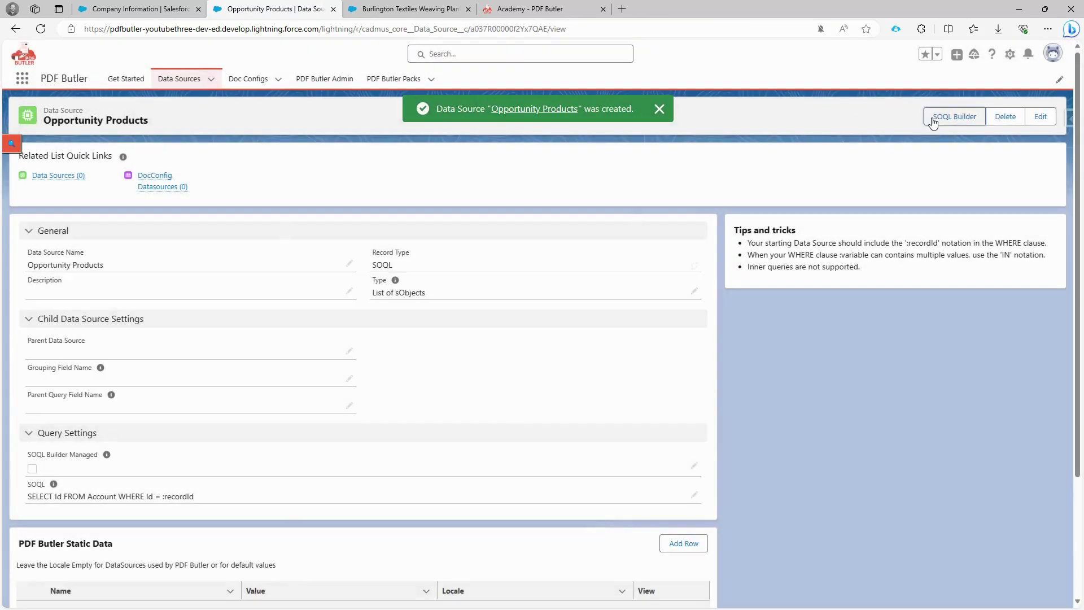
- Query the Opportunity Product object and add the Quantity and Total Price fields
{"action": "left_click", "coordinate": [933, 118]}
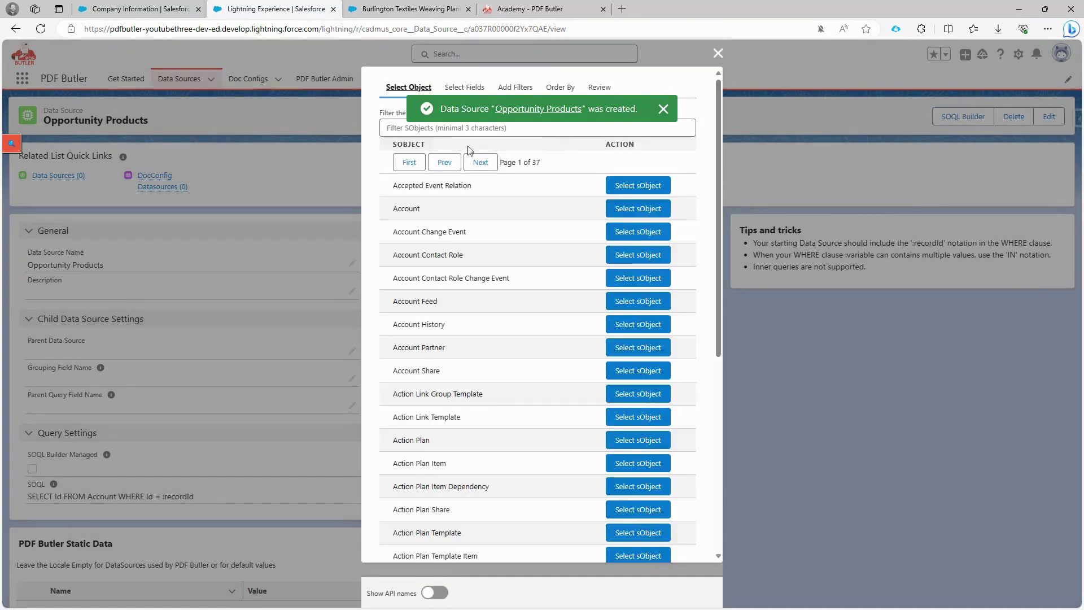
{"action": "left_click", "coordinate": [448, 129]}
{"action": "type", "text": "opp"}
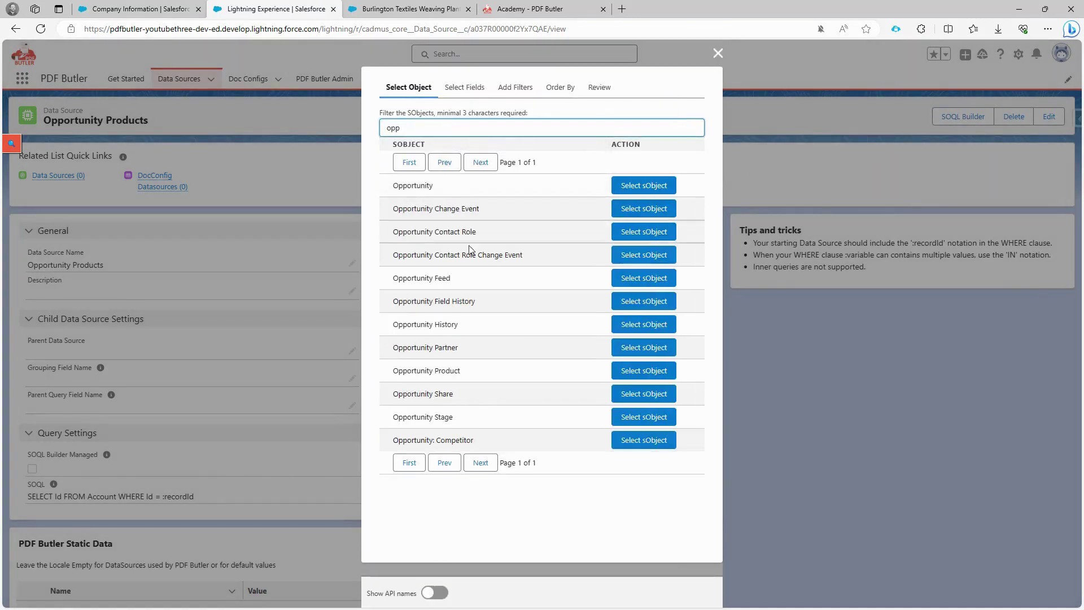
{"action": "left_click_drag", "start_coordinate": [403, 374], "coordinate": [460, 372]}
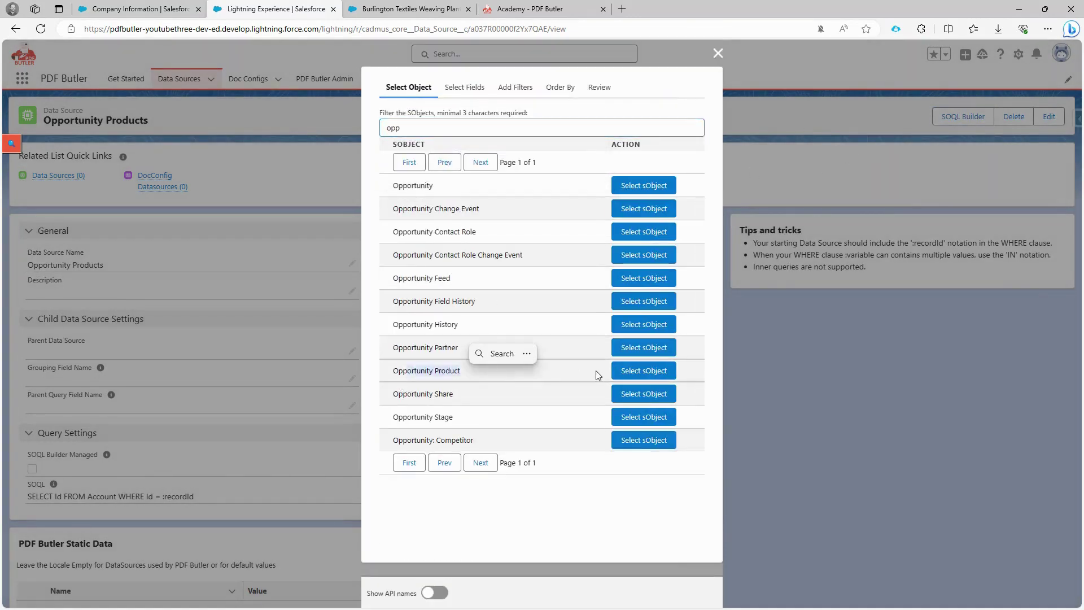
{"action": "left_click", "coordinate": [632, 372]}
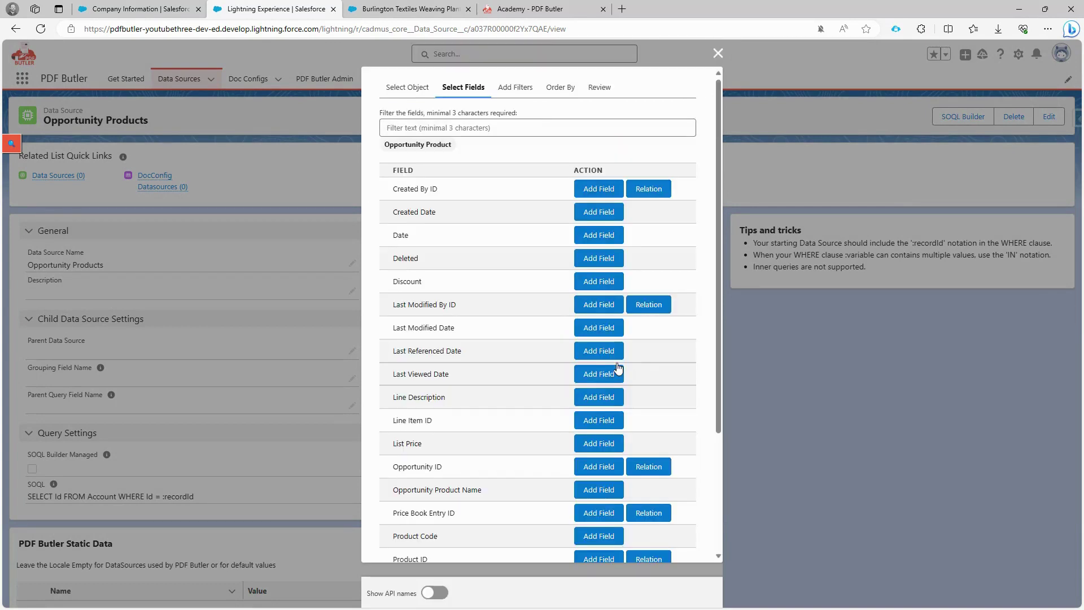
{"action": "left_click", "coordinate": [411, 126]}
{"action": "type", "text": "opp"}
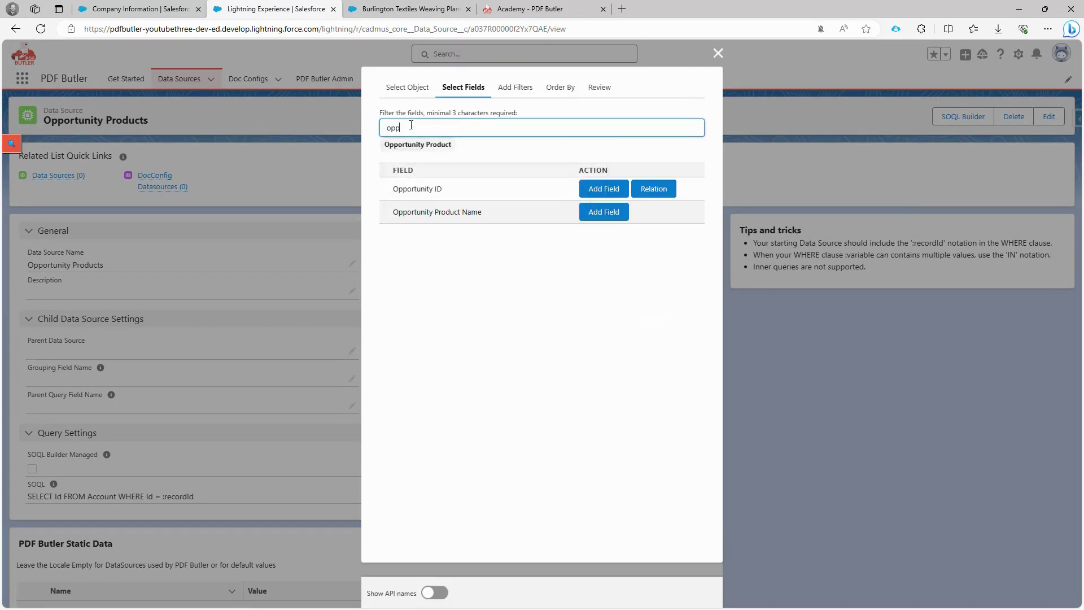
{"action": "double_click", "coordinate": [414, 190]}
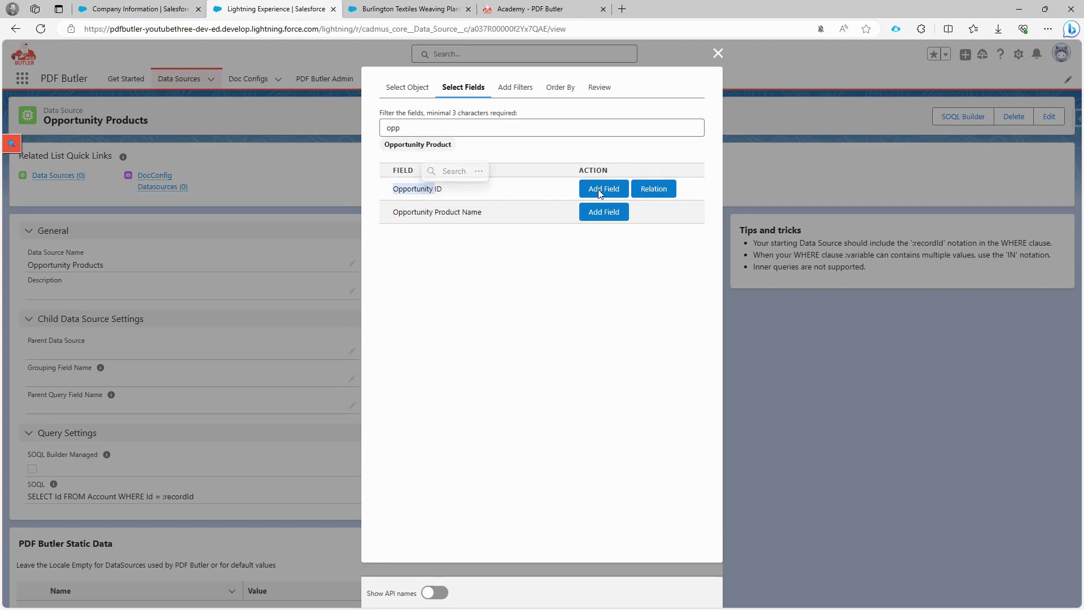
{"action": "double_click", "coordinate": [426, 128]}
{"action": "type", "text": "quan"}
{"action": "double_click", "coordinate": [453, 125]}
{"action": "type", "text": "tot"}
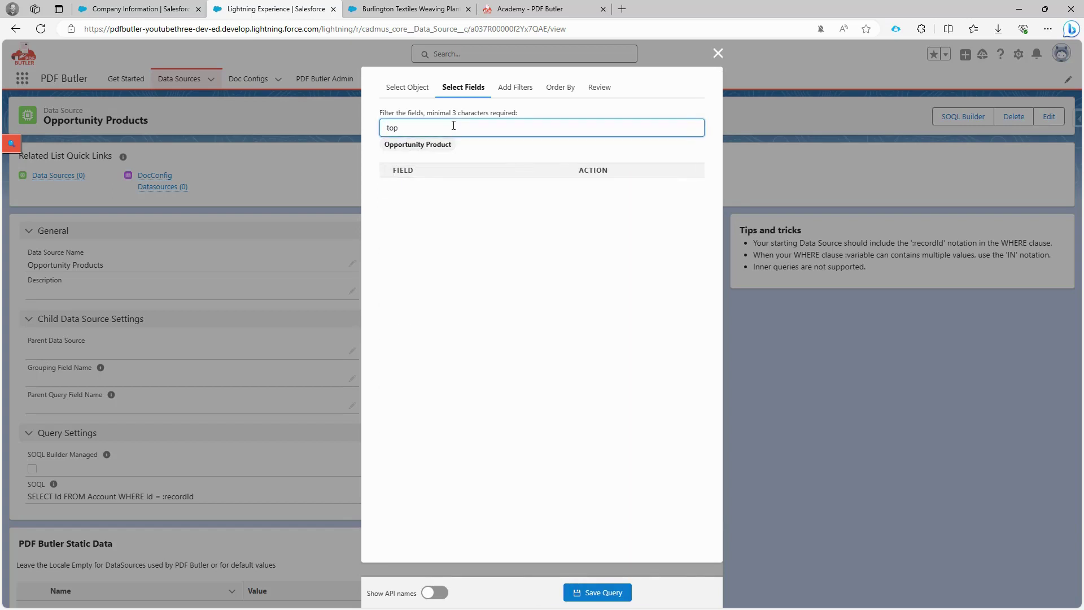
{"action": "left_click", "coordinate": [616, 216]}
- Follow the Product ID relation and add the Product's Name field
{"action": "double_click", "coordinate": [446, 125]}
{"action": "type", "text": "prod"}
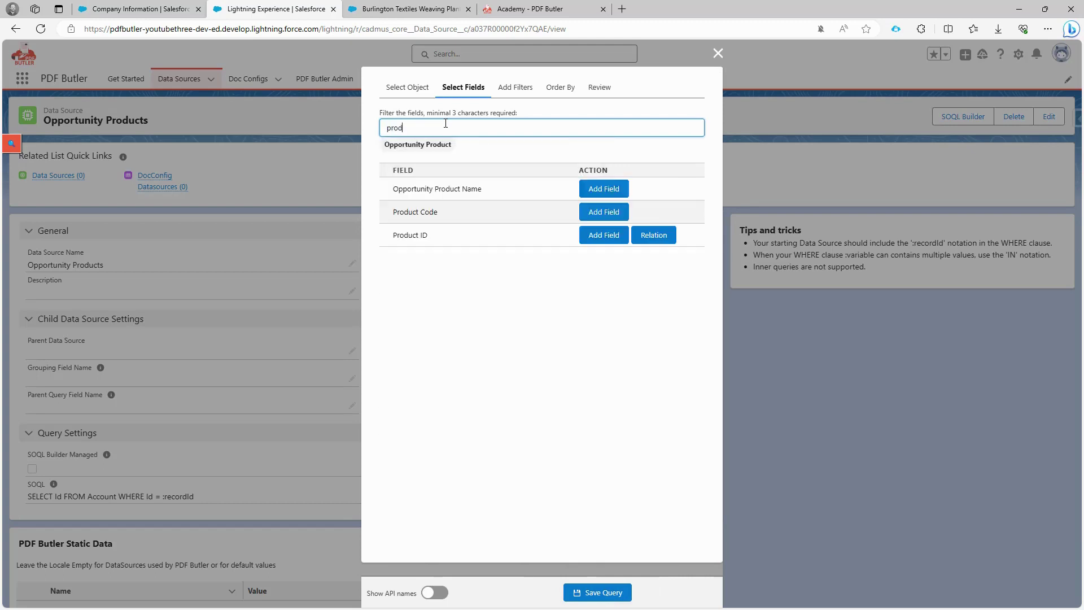
{"action": "left_click_drag", "start_coordinate": [392, 188], "coordinate": [481, 189]}
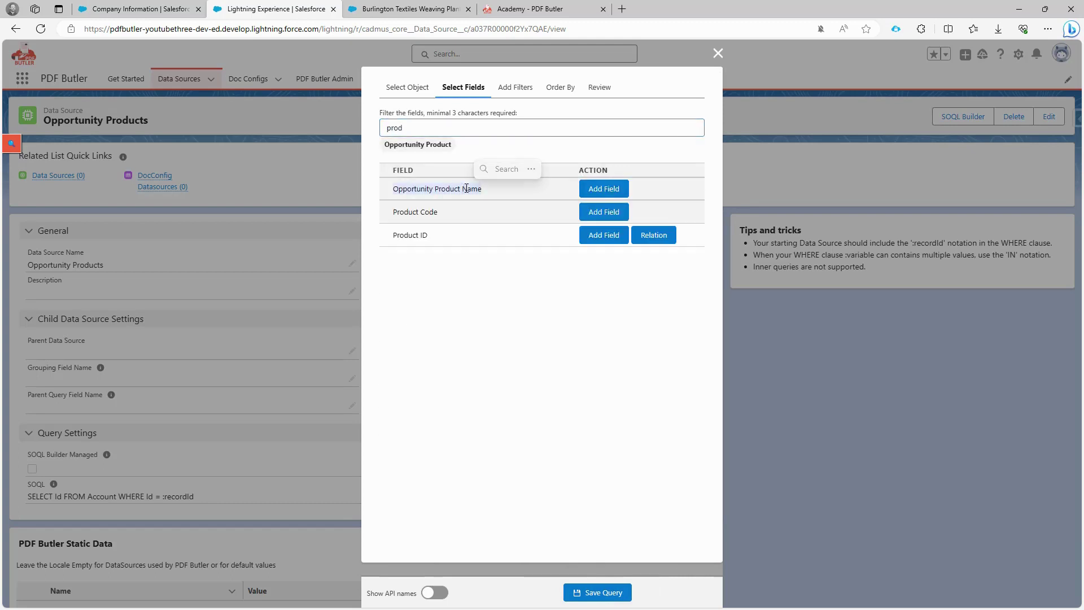
{"action": "double_click", "coordinate": [411, 239]}
{"action": "left_click_drag", "start_coordinate": [422, 239], "coordinate": [426, 238]}
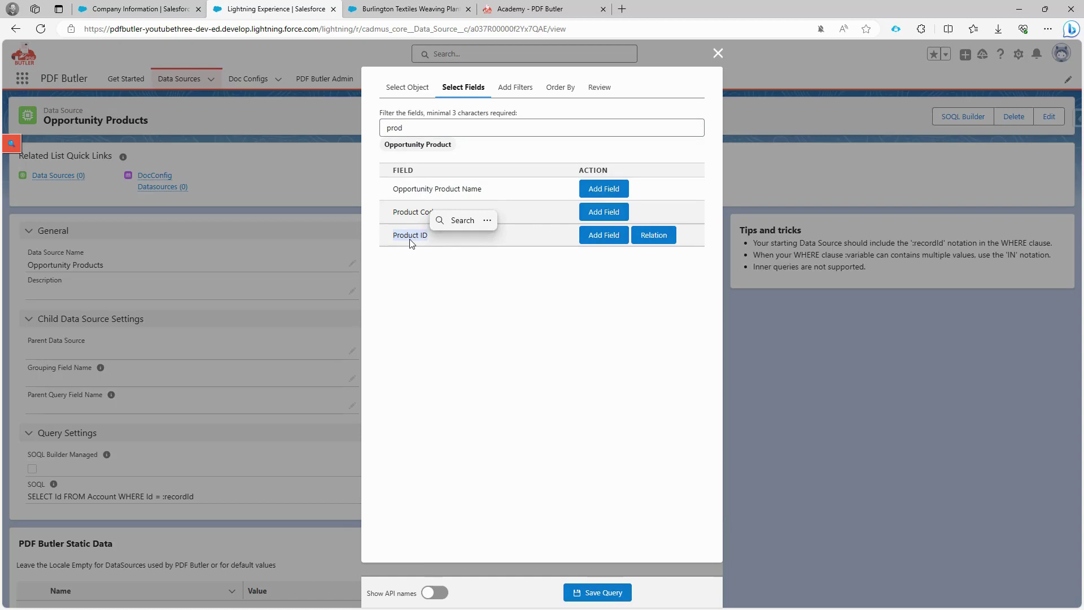
{"action": "left_click", "coordinate": [654, 239]}
{"action": "left_click", "coordinate": [470, 132]}
{"action": "type", "text": "name"}
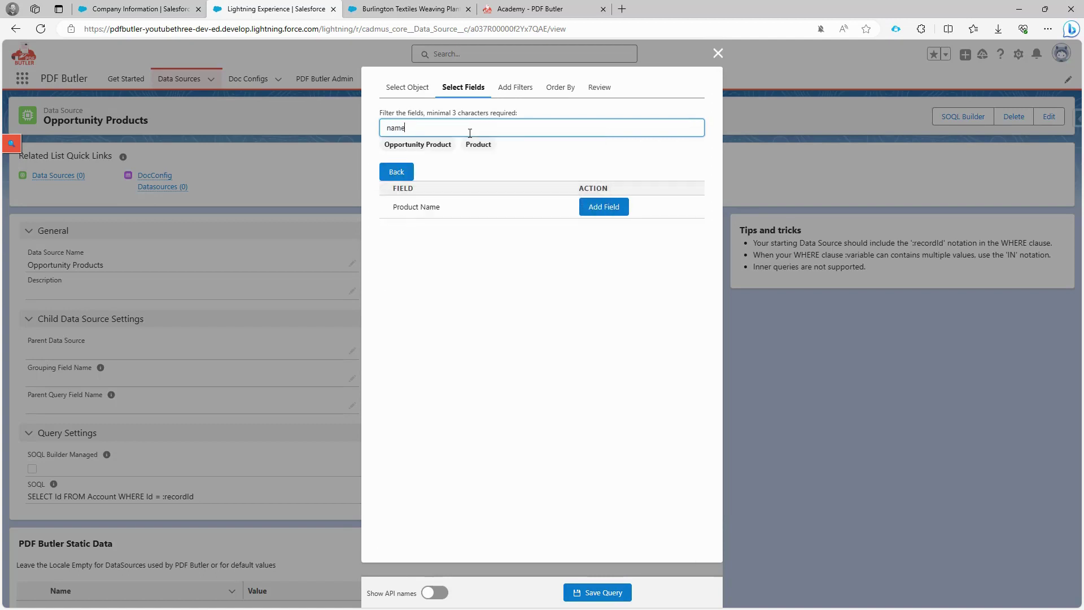
{"action": "left_click", "coordinate": [603, 208]}
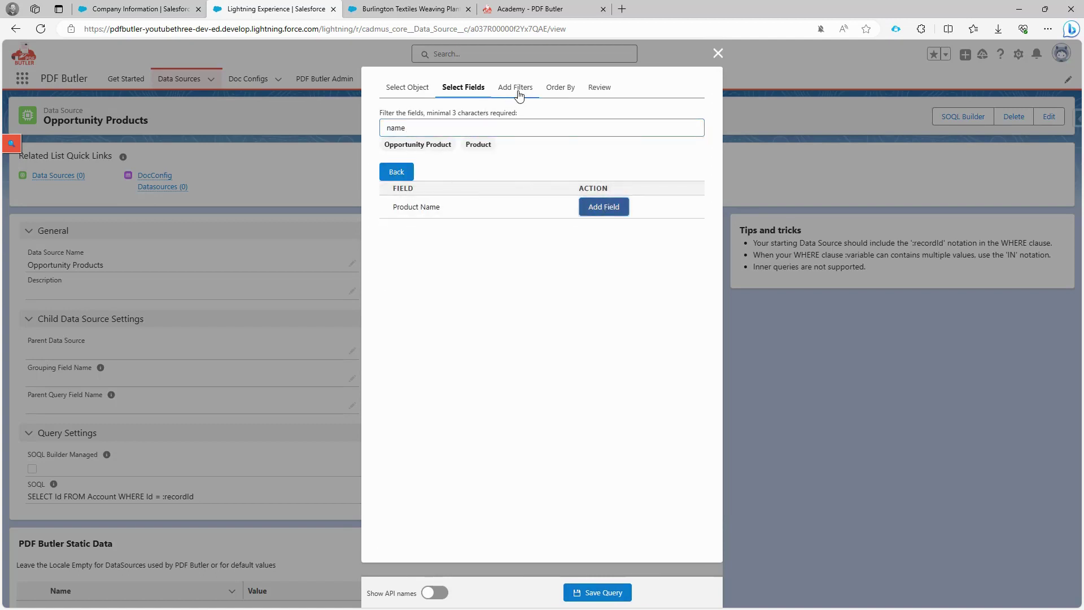
- Filter on Opportunity ID = recordId, review the generated SOQL, and save the query
{"action": "left_click", "coordinate": [516, 89]}
{"action": "left_click", "coordinate": [446, 161]}
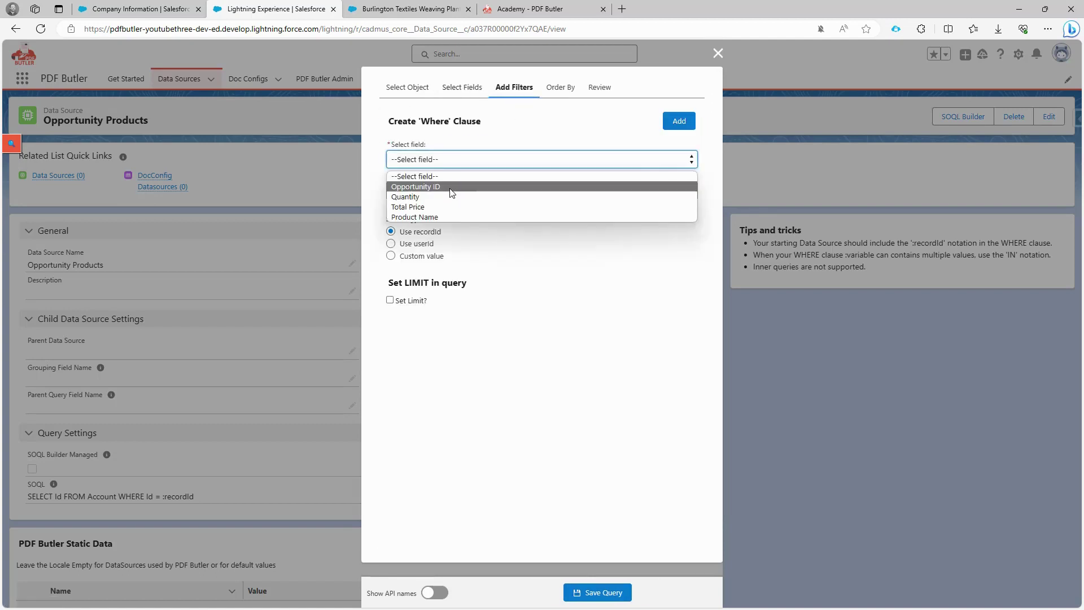
{"action": "left_click", "coordinate": [449, 187]}
{"action": "left_click", "coordinate": [441, 192]}
{"action": "left_click", "coordinate": [439, 218]}
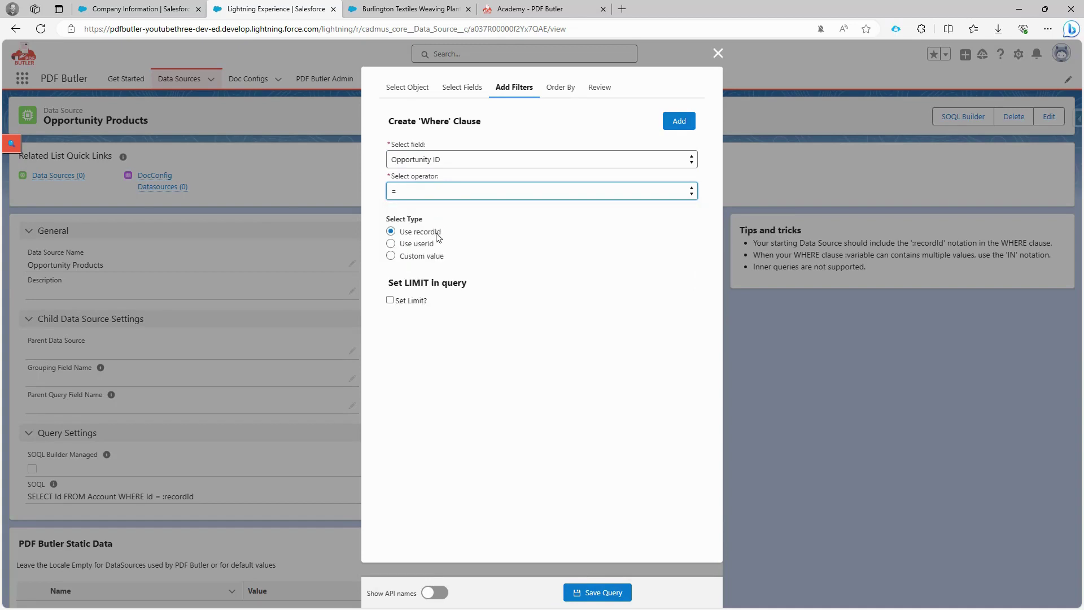
{"action": "left_click", "coordinate": [666, 116]}
{"action": "left_click", "coordinate": [599, 89]}
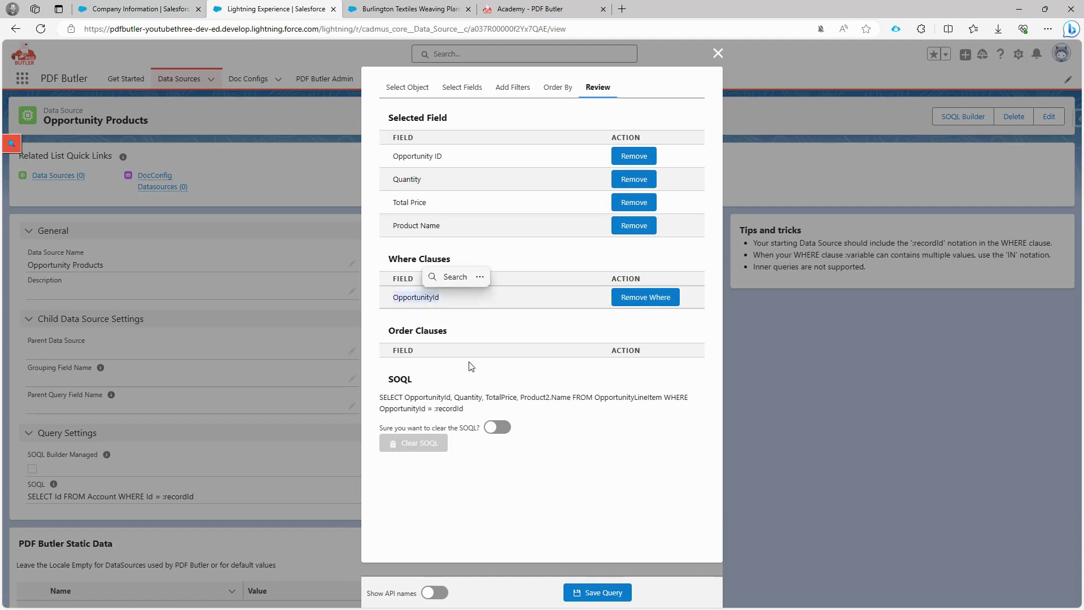
{"action": "double_click", "coordinate": [427, 397]}
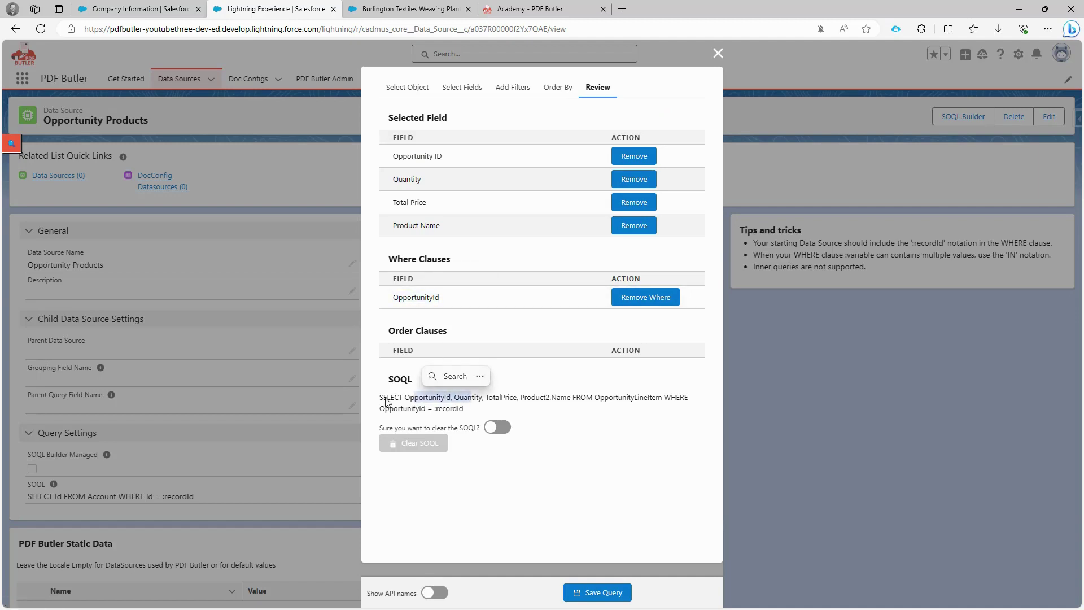
{"action": "triple_click", "coordinate": [428, 397]}
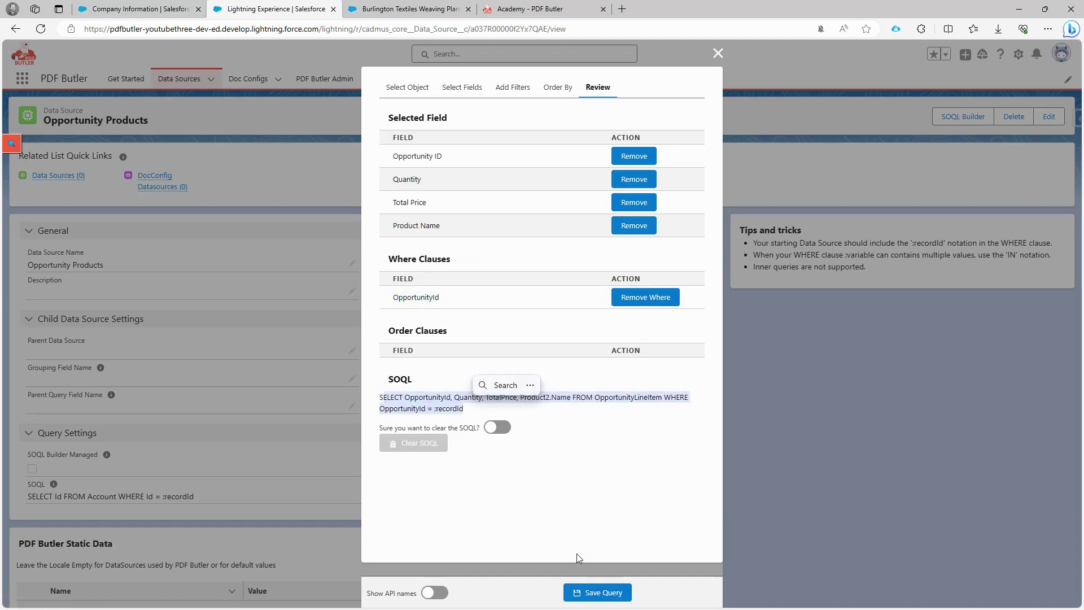
{"action": "left_click", "coordinate": [601, 594]}
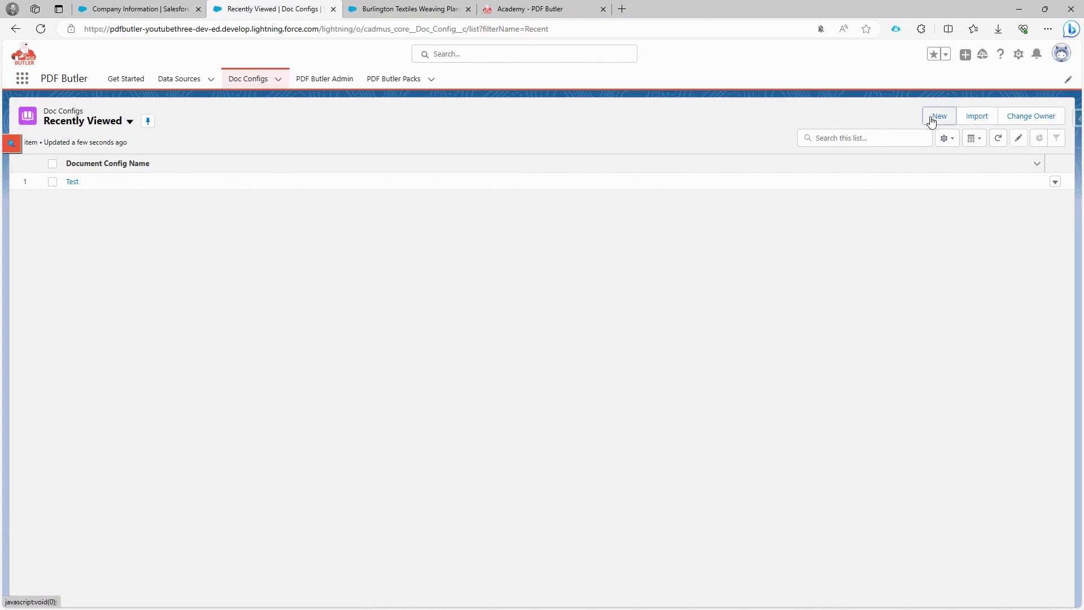
- Create and save a Main Word Document doc config named Quote, titled 'Quote - [[!OPP_NAME_TITLE!]]'
{"action": "left_click", "coordinate": [939, 116]}
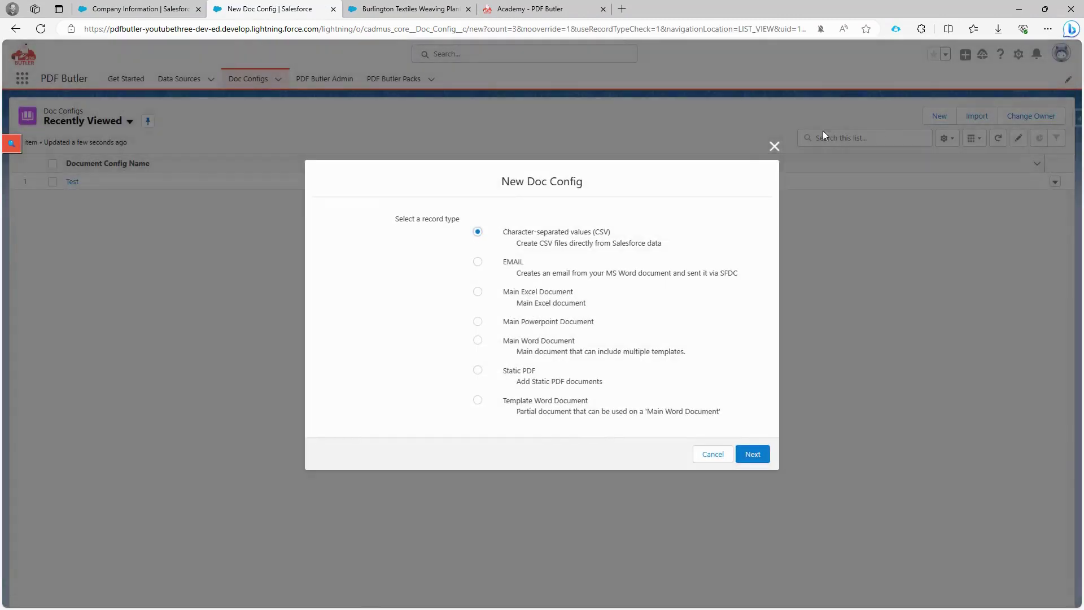
{"action": "left_click", "coordinate": [534, 346]}
{"action": "left_click", "coordinate": [755, 454]}
{"action": "left_click", "coordinate": [432, 289]}
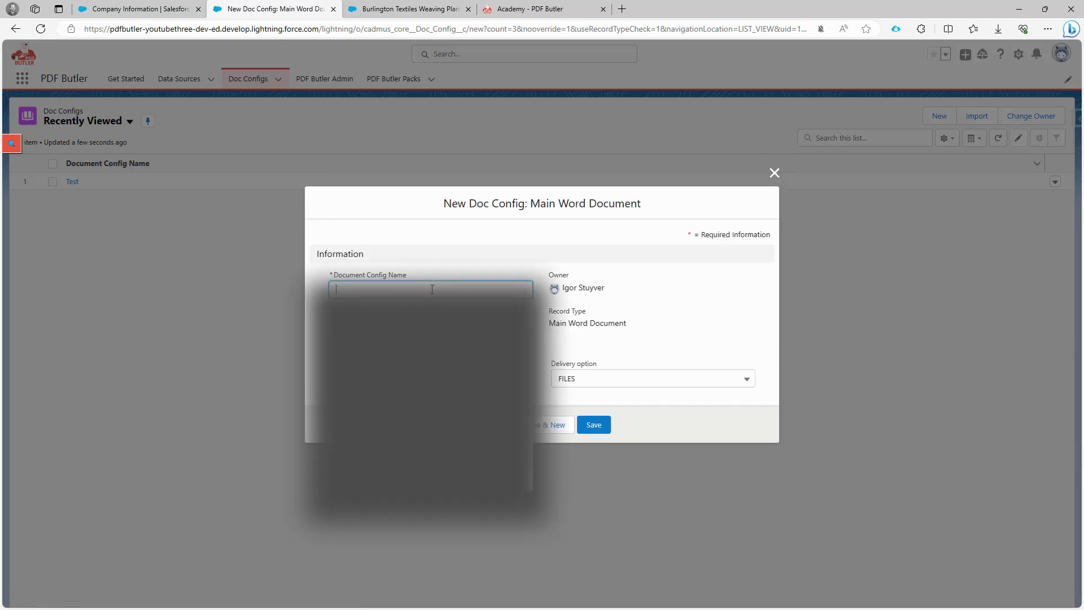
{"action": "type", "text": "Quote"}
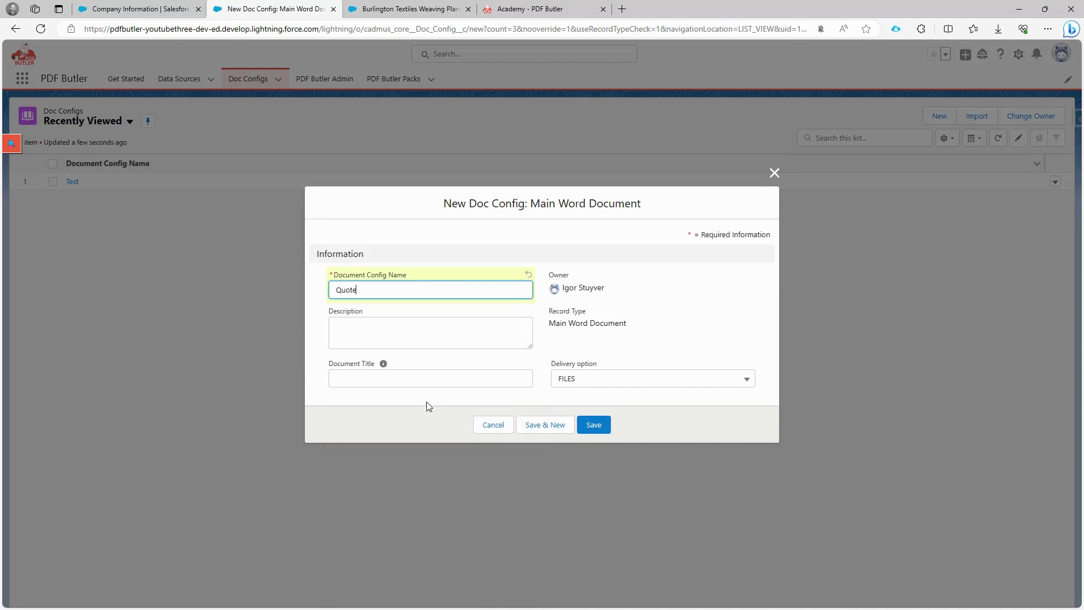
{"action": "left_click", "coordinate": [434, 383]}
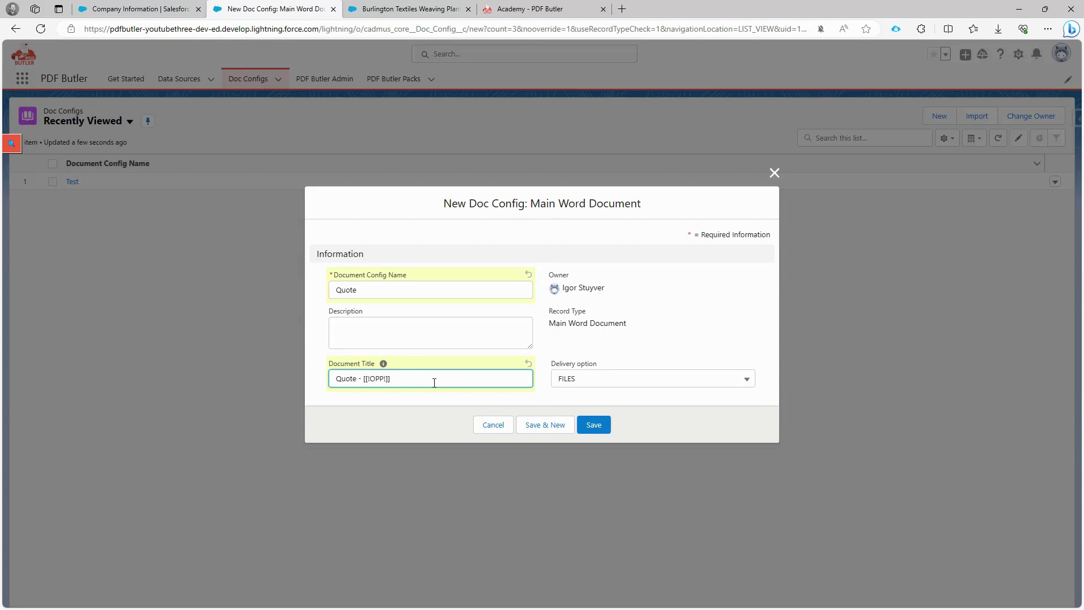
{"action": "type", "text": "_NAME_TITLE"}
{"action": "left_click", "coordinate": [592, 426]}
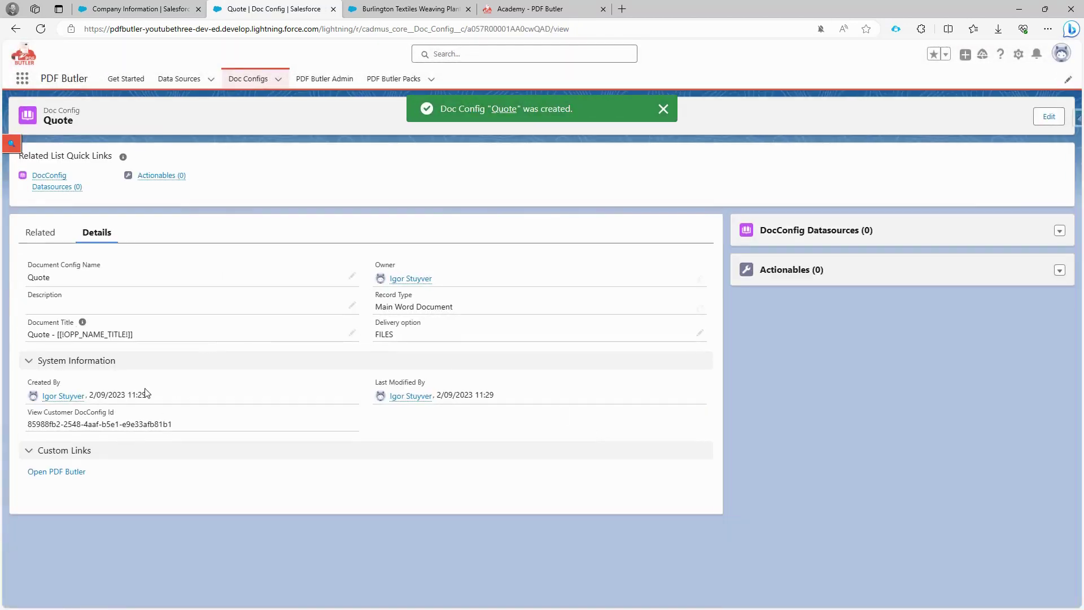
- In the Quote config, add Opportunity (SINGLE) and Opportunity Products (LIST) as data sources
{"action": "left_click", "coordinate": [55, 472]}
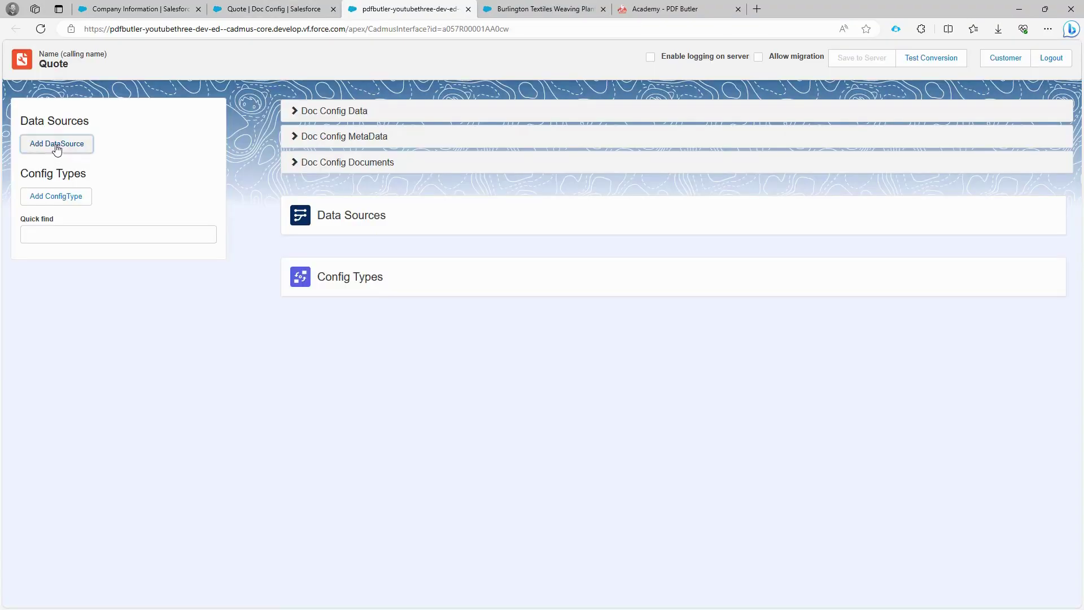
{"action": "left_click", "coordinate": [57, 145]}
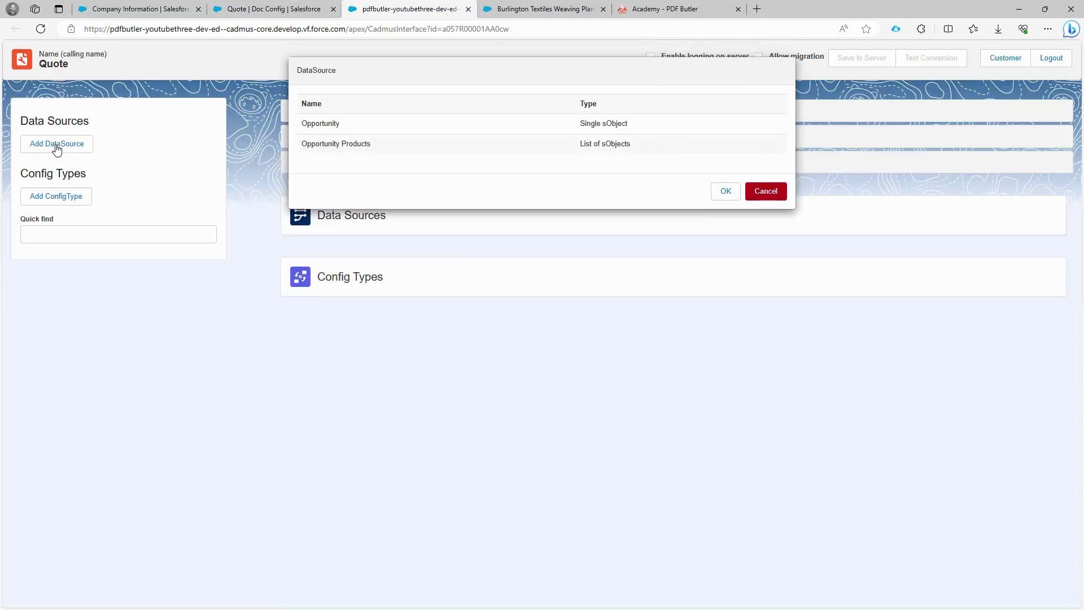
{"action": "left_click", "coordinate": [324, 125]}
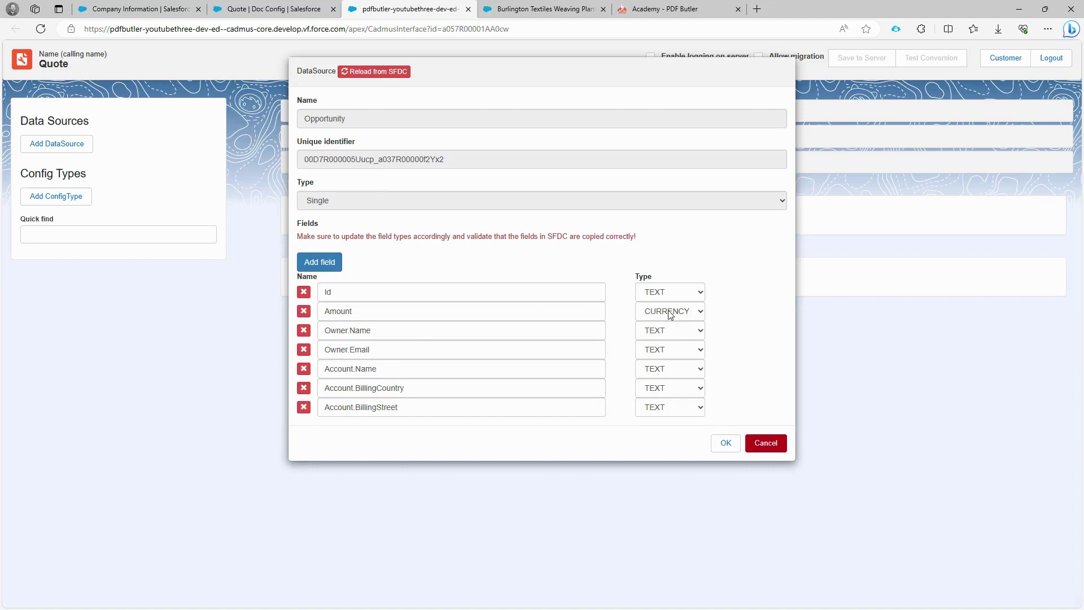
{"action": "left_click", "coordinate": [732, 442]}
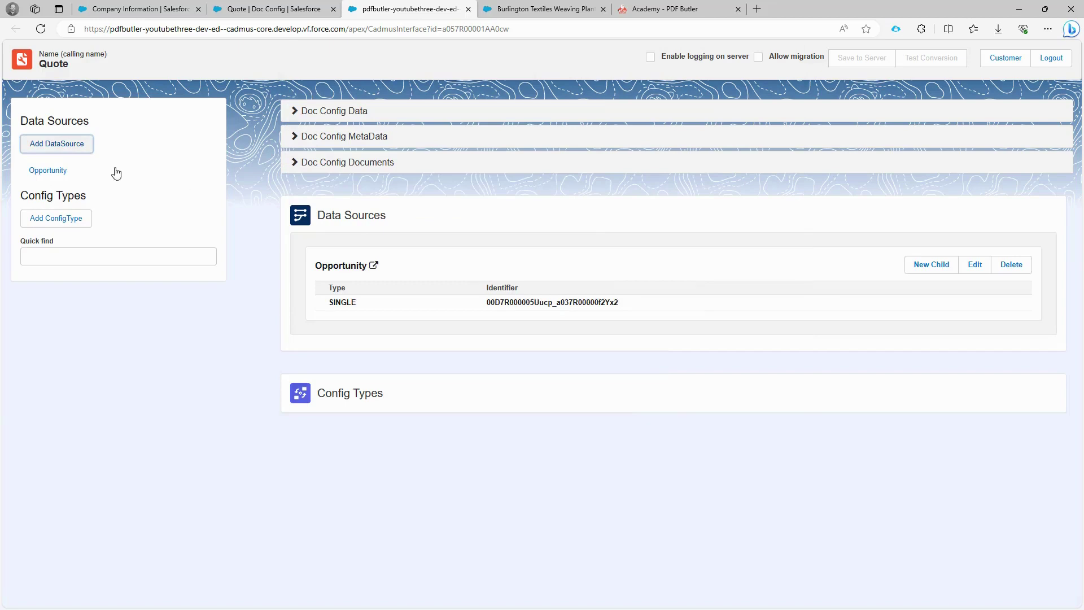
{"action": "left_click", "coordinate": [58, 145]}
{"action": "left_click", "coordinate": [347, 130]}
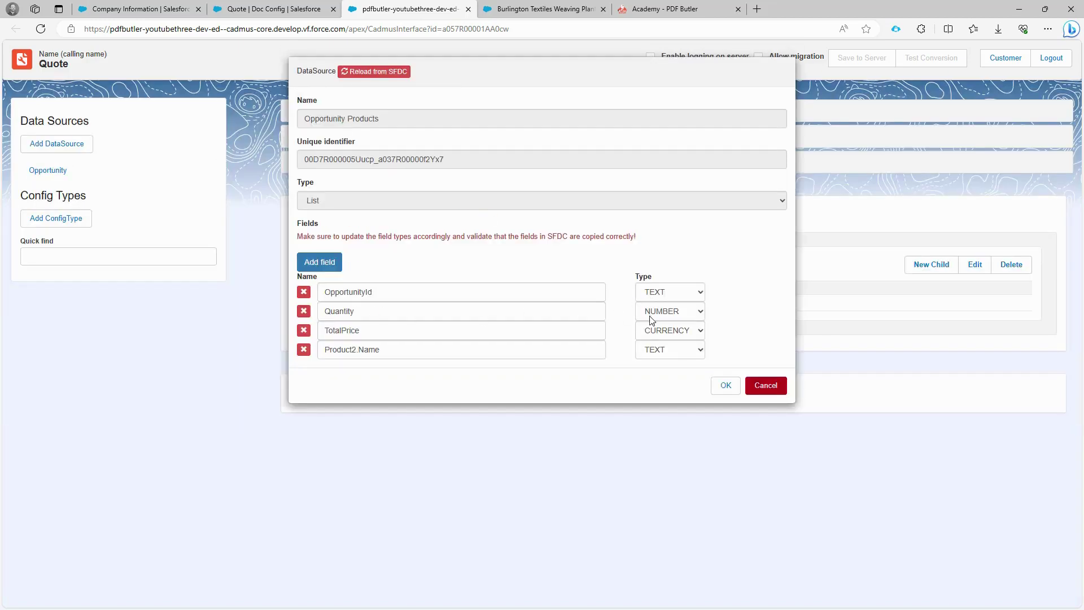
{"action": "left_click", "coordinate": [723, 385]}
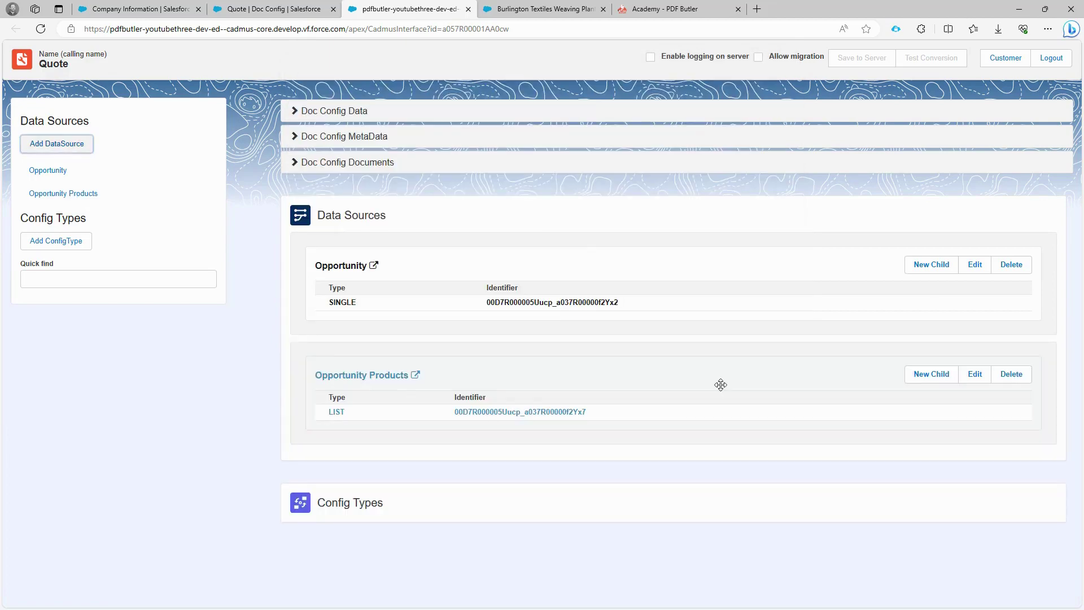
- Upload the main .docx template from Downloads as the Quote config's Default Document
{"action": "left_click", "coordinate": [297, 163]}
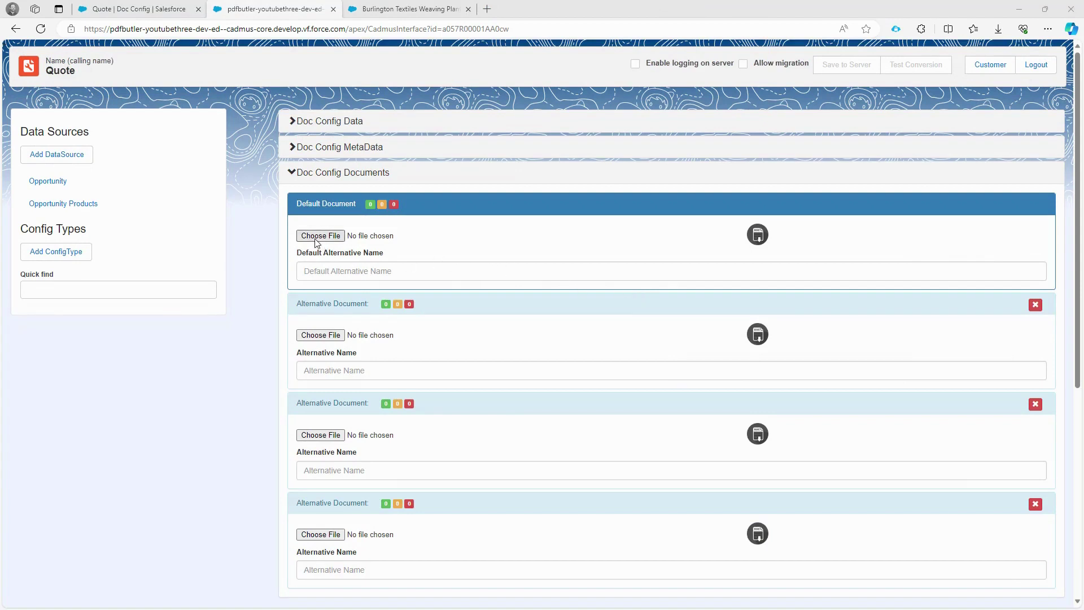
{"action": "left_click", "coordinate": [321, 237]}
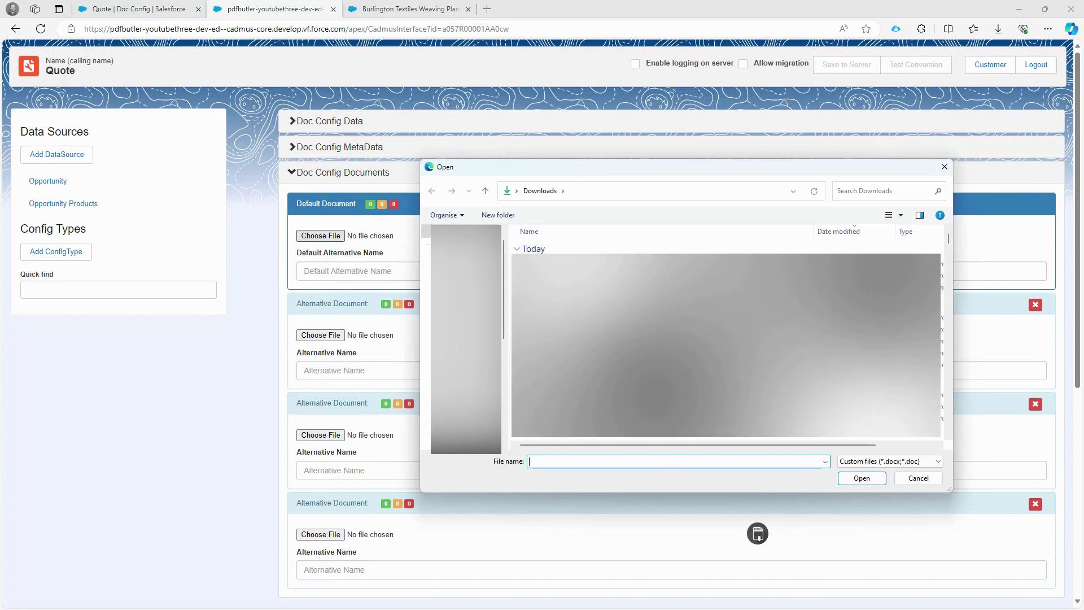
{"action": "double_click", "coordinate": [554, 261]}
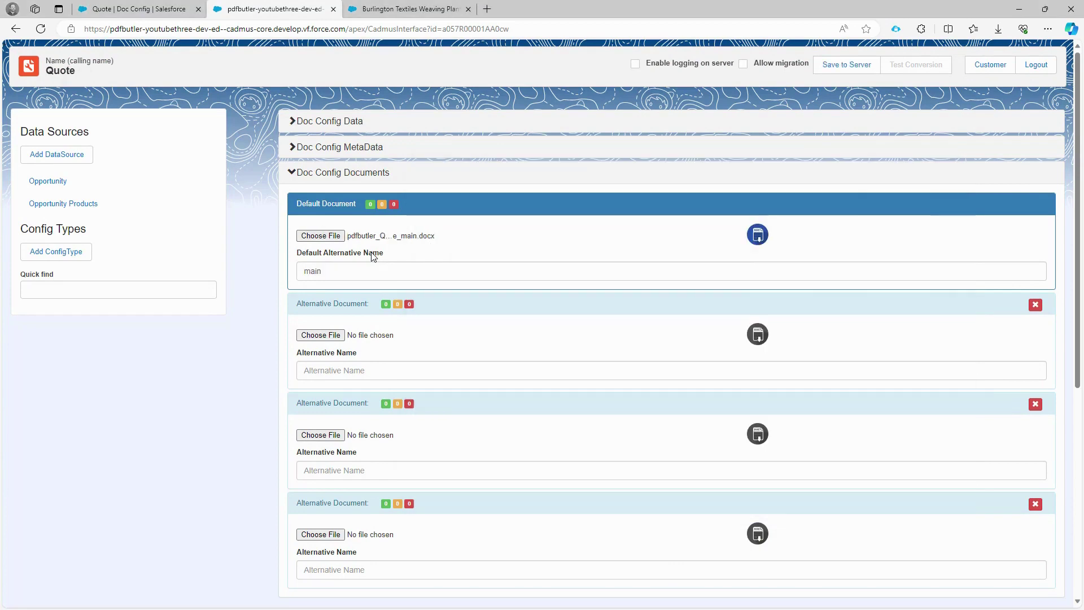
- Map Opportunity Account.Name to a CUSTOMER_NAME merge field config type
{"action": "left_click", "coordinate": [61, 254]}
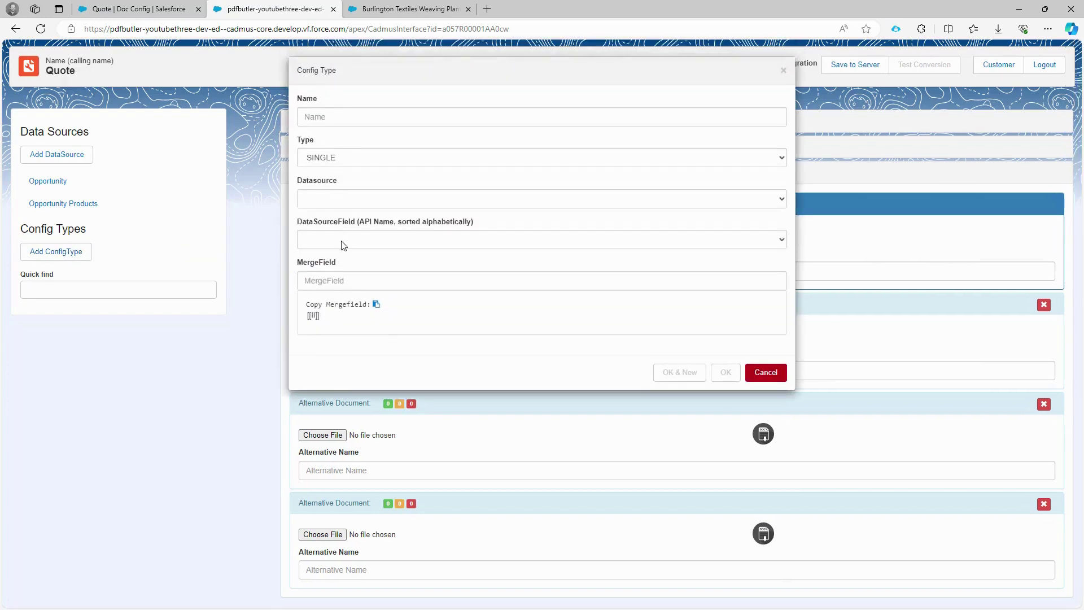
{"action": "left_click", "coordinate": [344, 203]}
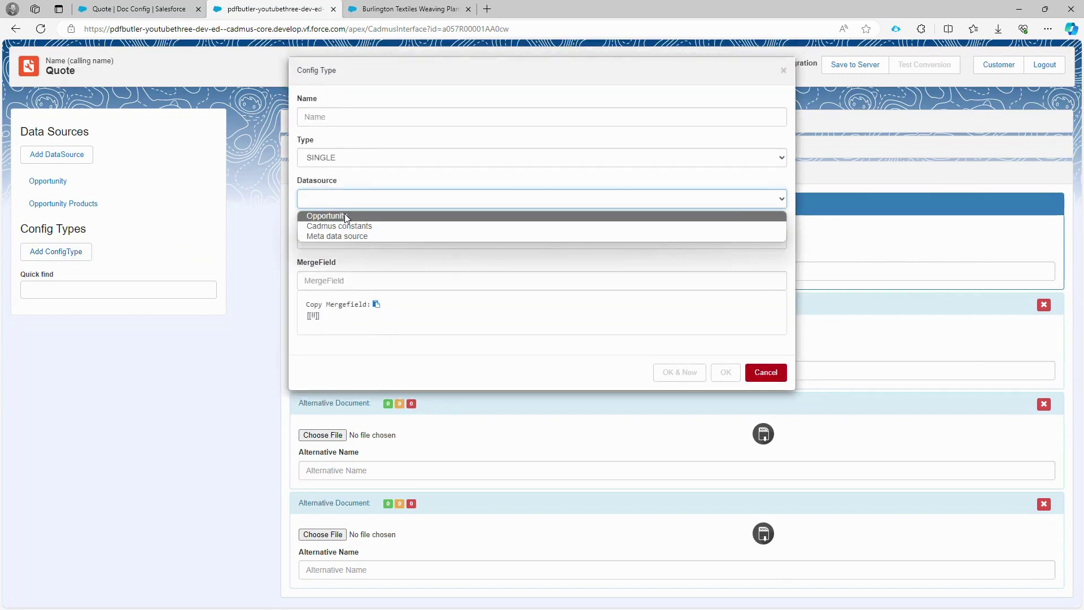
{"action": "left_click", "coordinate": [346, 217]}
{"action": "left_click", "coordinate": [347, 239]}
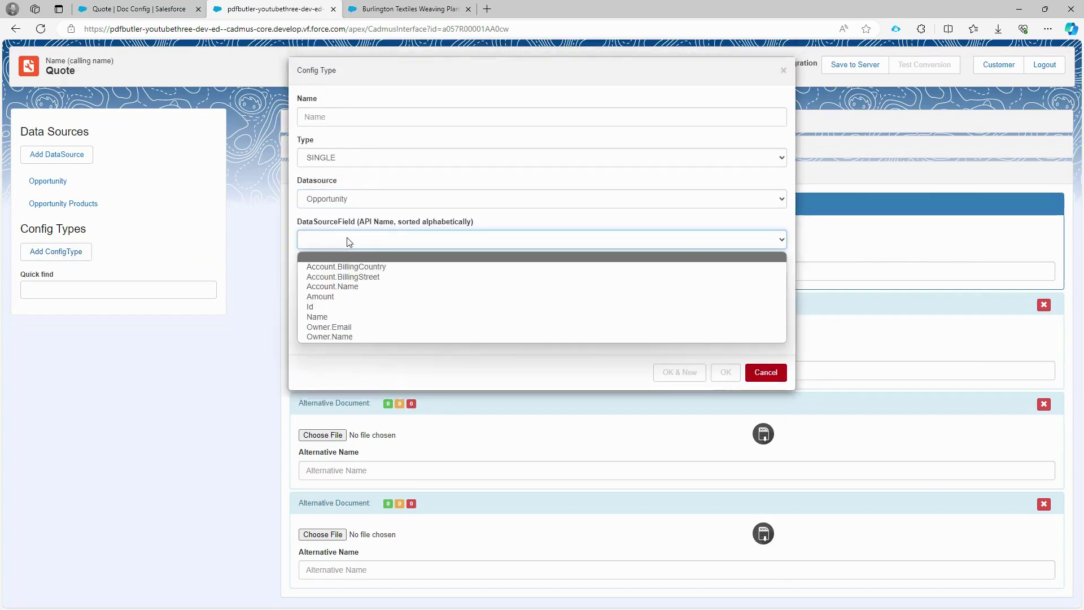
{"action": "left_click", "coordinate": [361, 291]}
{"action": "left_click", "coordinate": [348, 275]}
{"action": "type", "text": "Cus"}
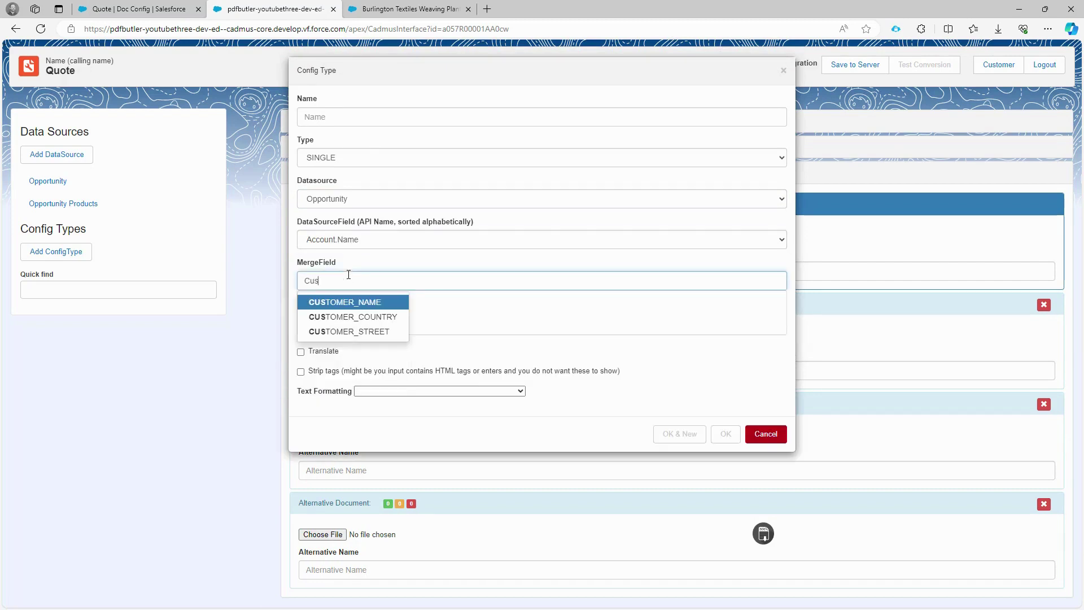
{"action": "left_click", "coordinate": [371, 304]}
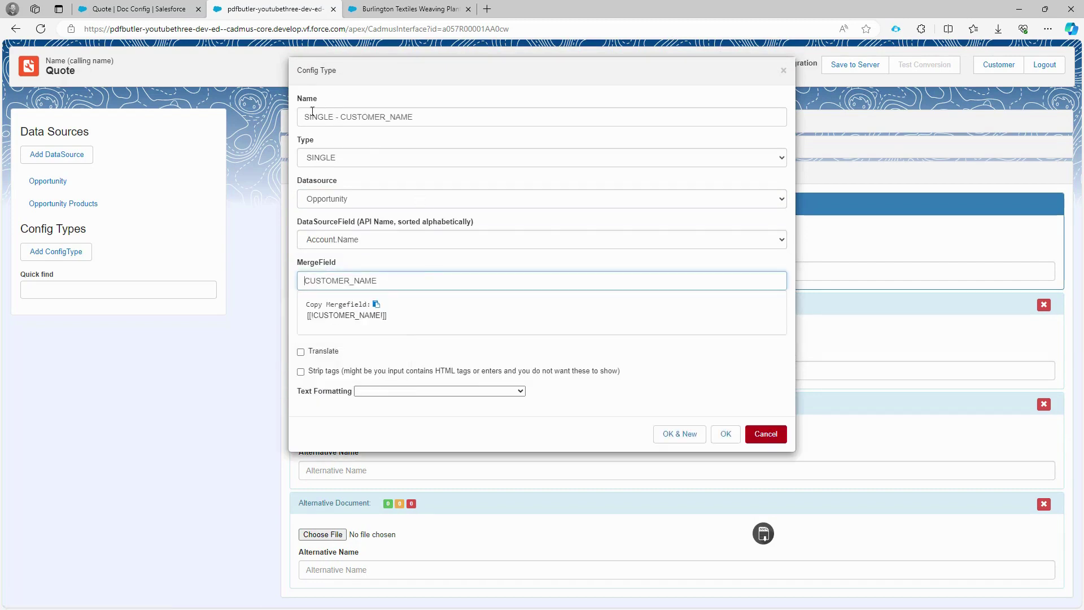
{"action": "left_click_drag", "start_coordinate": [311, 117], "coordinate": [417, 116]}
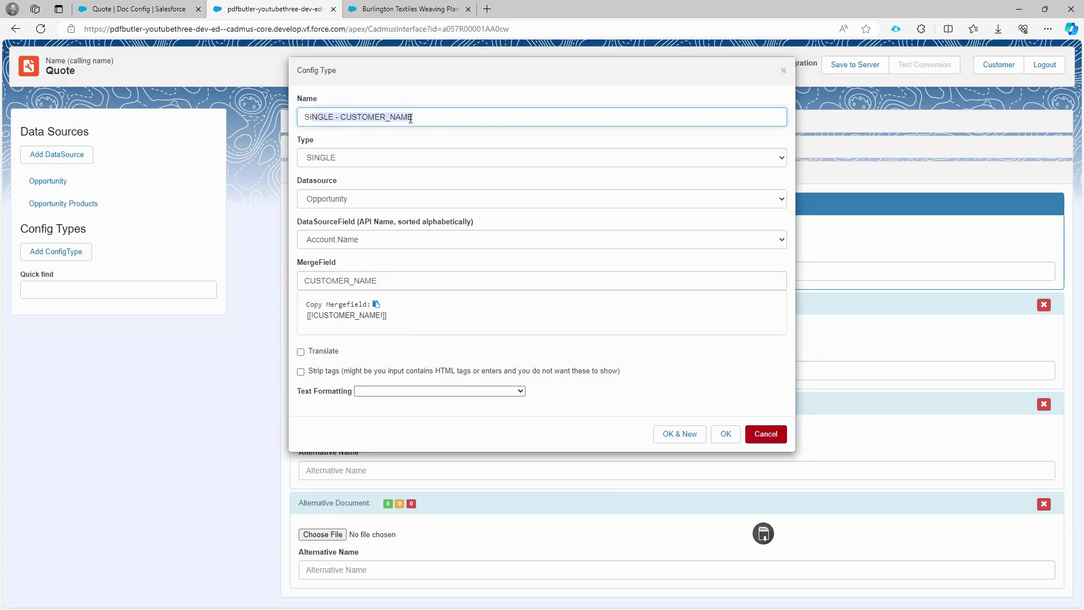
{"action": "left_click", "coordinate": [684, 435]}
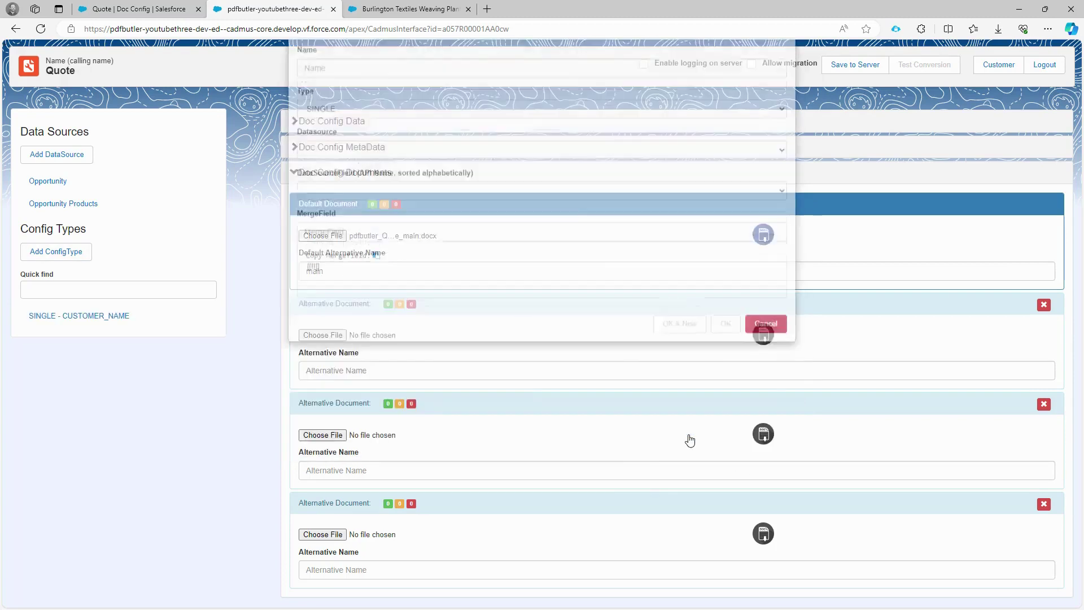
- Add CUSTOMER_STREET from Account.BillingStreet as a TEXTAREA config type
{"action": "left_click", "coordinate": [329, 200]}
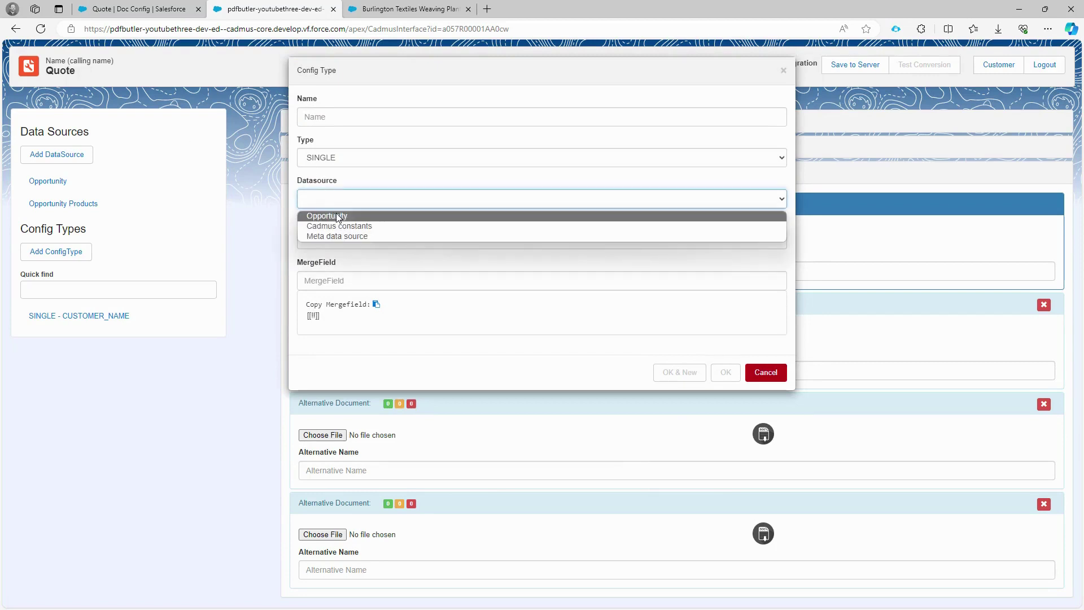
{"action": "left_click", "coordinate": [343, 240]}
{"action": "left_click", "coordinate": [370, 277]}
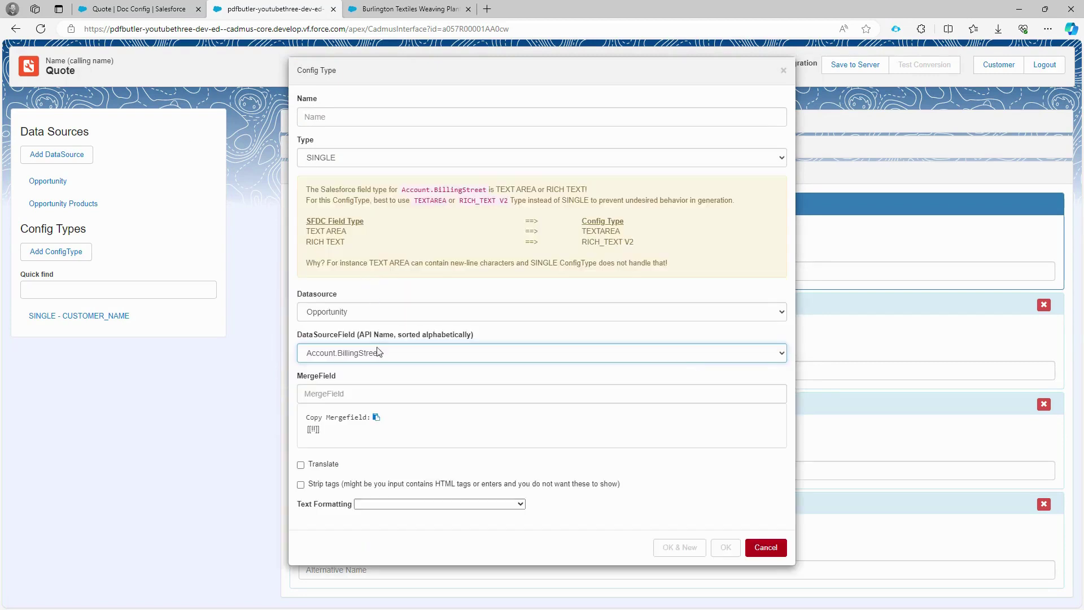
{"action": "left_click", "coordinate": [373, 161]}
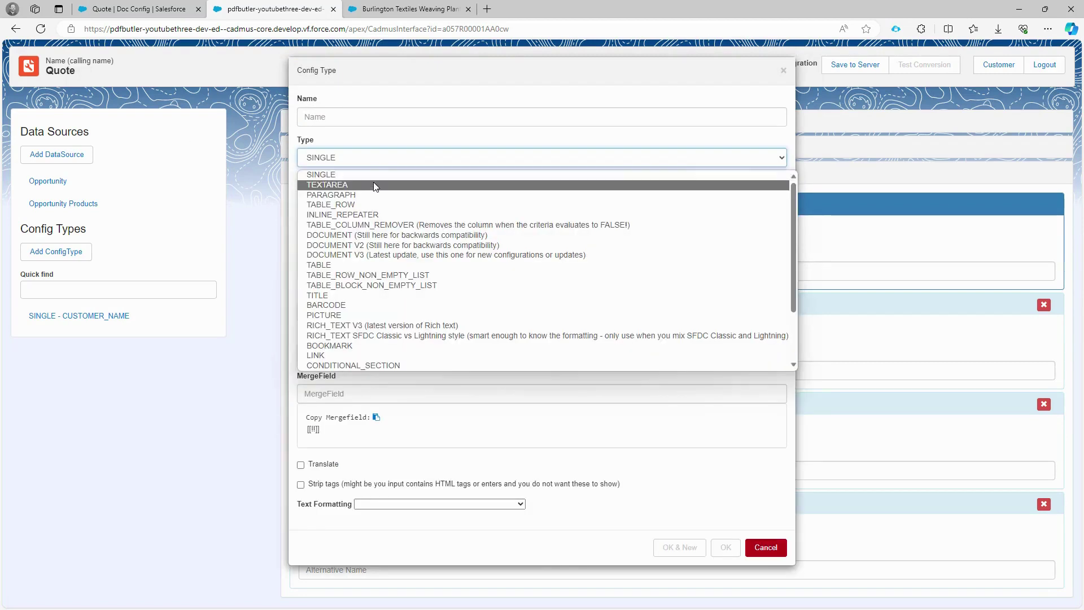
{"action": "left_click", "coordinate": [374, 182]}
{"action": "left_click", "coordinate": [367, 275]}
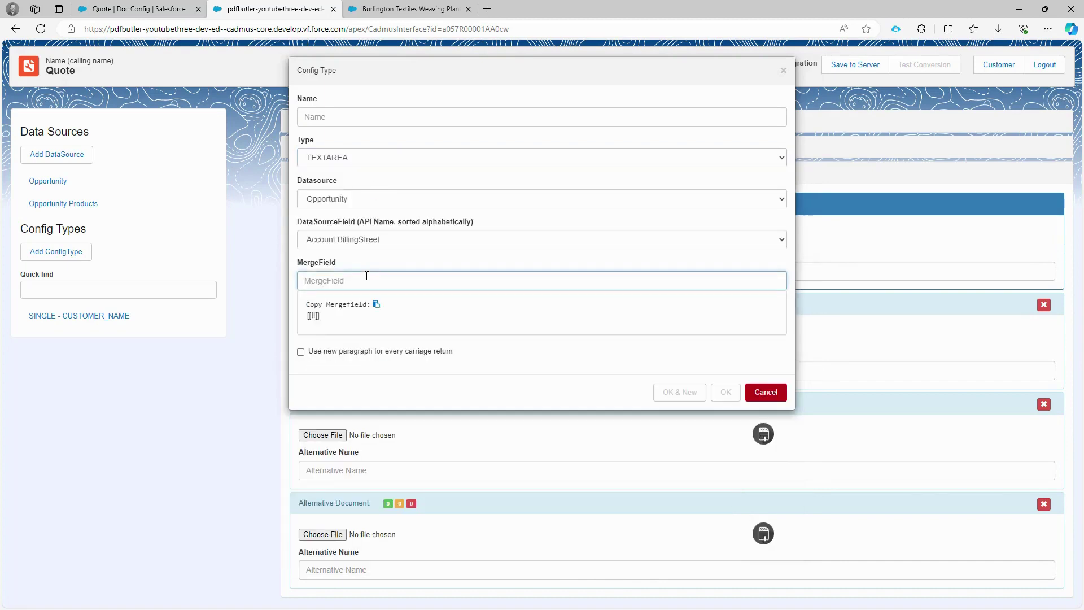
{"action": "type", "text": "STR"}
{"action": "left_click", "coordinate": [365, 303]}
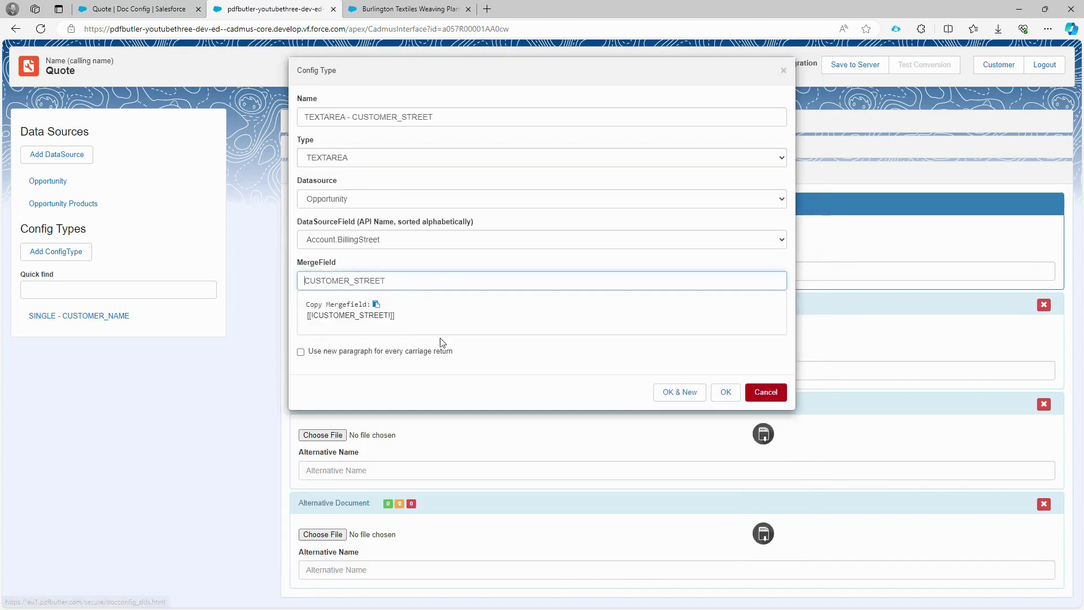
{"action": "left_click", "coordinate": [684, 393]}
- Map Opportunity Account.BillingCountry to the CUSTOMER_COUNTRY merge field
{"action": "left_click", "coordinate": [375, 198]}
{"action": "left_click", "coordinate": [381, 222]}
{"action": "left_click", "coordinate": [380, 239]}
{"action": "left_click", "coordinate": [380, 266]}
{"action": "left_click", "coordinate": [367, 280]}
{"action": "type", "text": "coun"}
{"action": "left_click", "coordinate": [353, 302]}
- Save the country config, then add TODAY from Cadmus constants $Today in FULL date format
{"action": "left_click", "coordinate": [680, 434]}
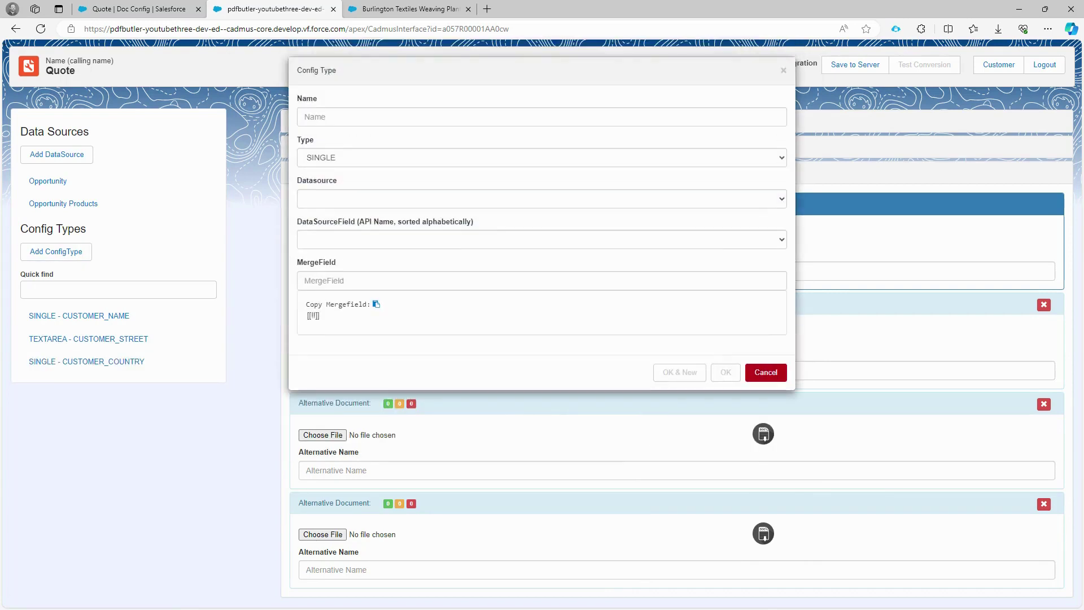
{"action": "left_click", "coordinate": [333, 117]}
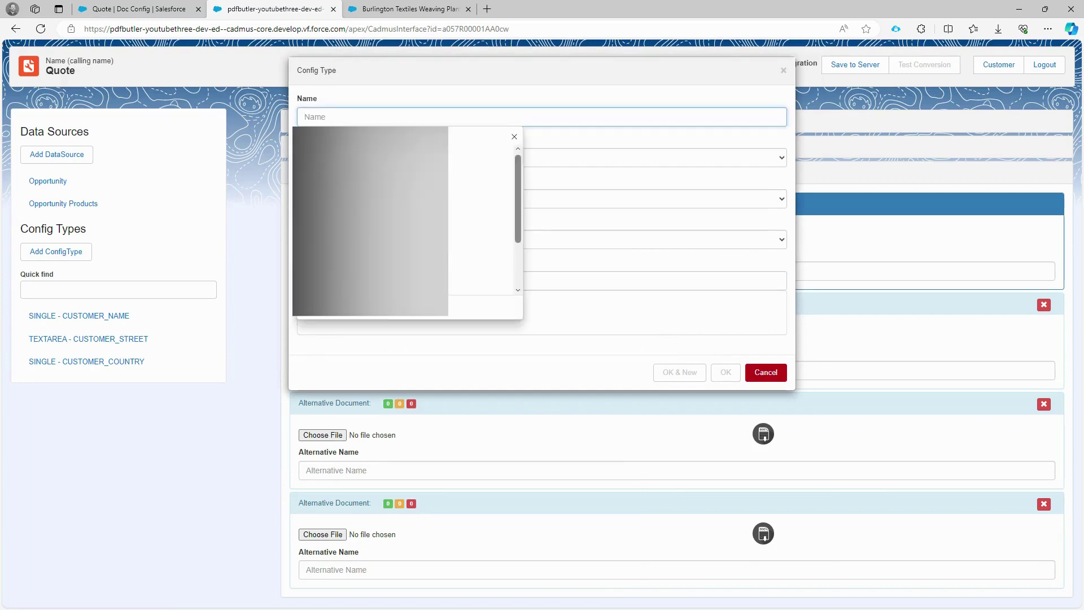
{"action": "left_click", "coordinate": [655, 242]}
{"action": "left_click", "coordinate": [524, 197]}
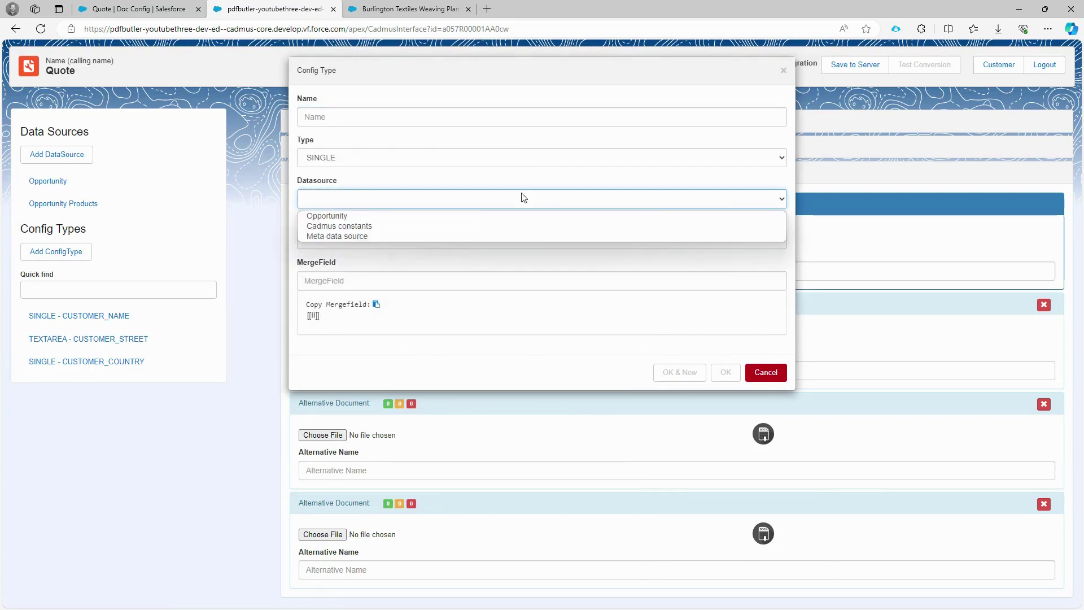
{"action": "left_click", "coordinate": [464, 231]}
{"action": "left_click", "coordinate": [459, 240]}
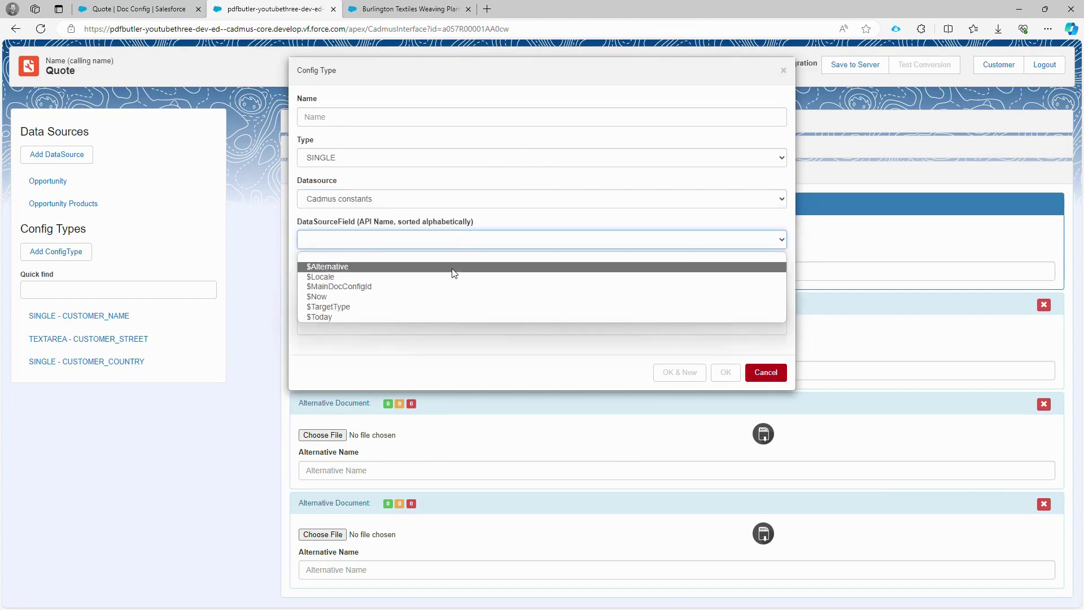
{"action": "left_click", "coordinate": [449, 319]}
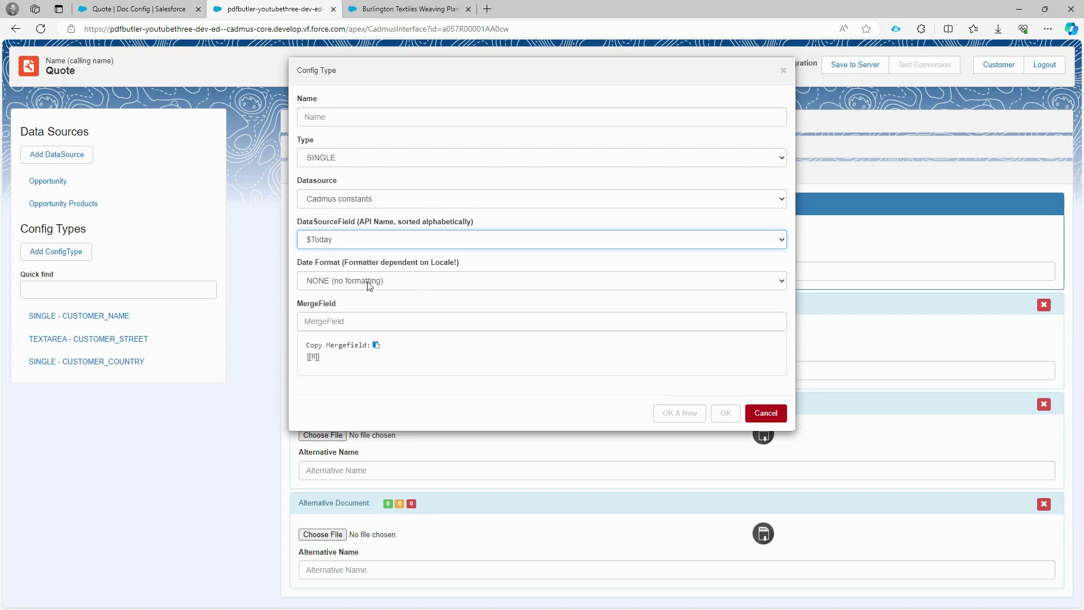
{"action": "left_click", "coordinate": [403, 281]}
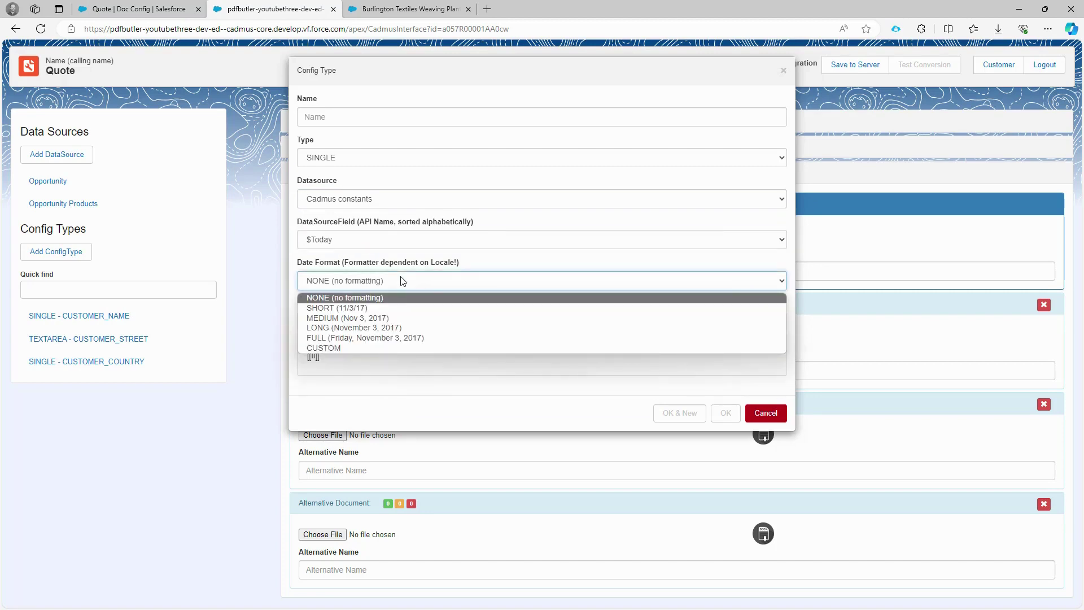
{"action": "left_click", "coordinate": [409, 339]}
{"action": "left_click", "coordinate": [388, 321]}
{"action": "type", "text": "TODAY"}
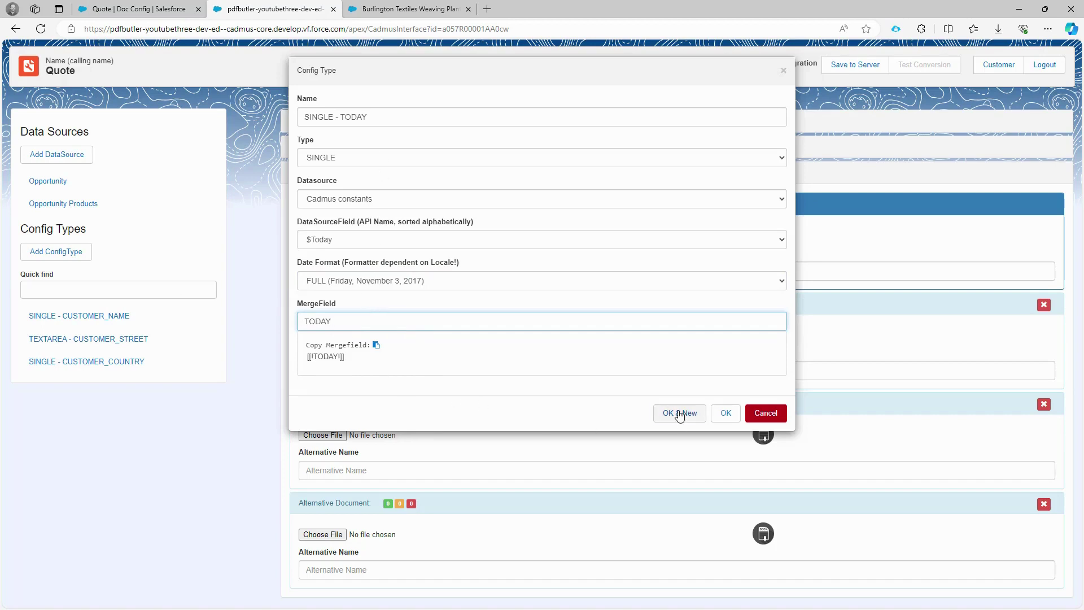
{"action": "left_click", "coordinate": [680, 414]}
- Add OPPORTUNITY_AMOUNT from the Opportunity Amount field, formatted as currency
{"action": "left_click", "coordinate": [380, 204]}
{"action": "left_click", "coordinate": [382, 215]}
{"action": "left_click", "coordinate": [372, 247]}
{"action": "left_click", "coordinate": [365, 288]}
{"action": "left_click", "coordinate": [350, 303]}
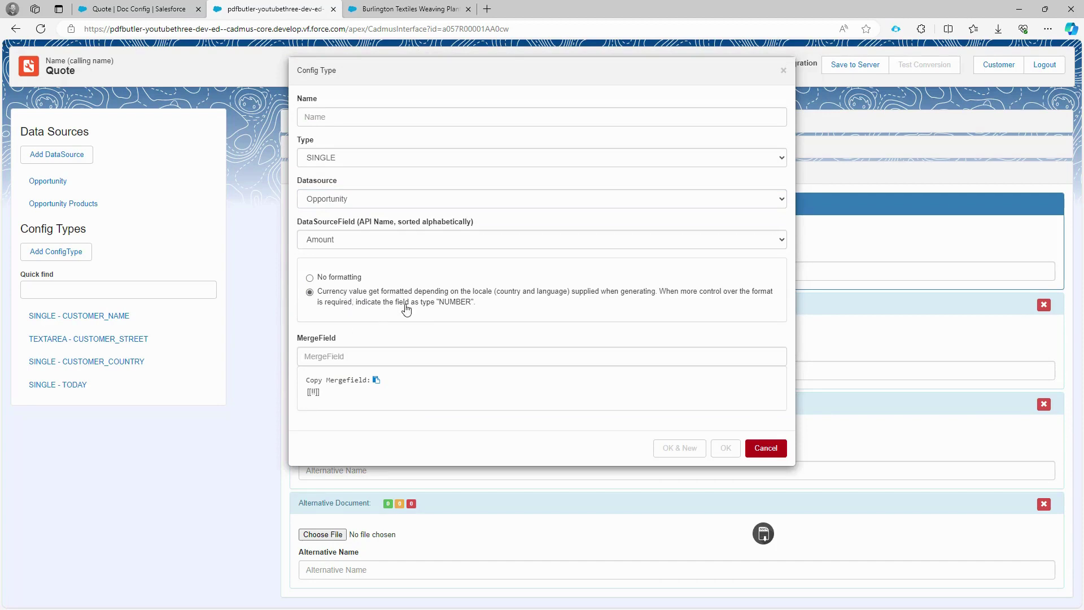
{"action": "left_click", "coordinate": [397, 354]}
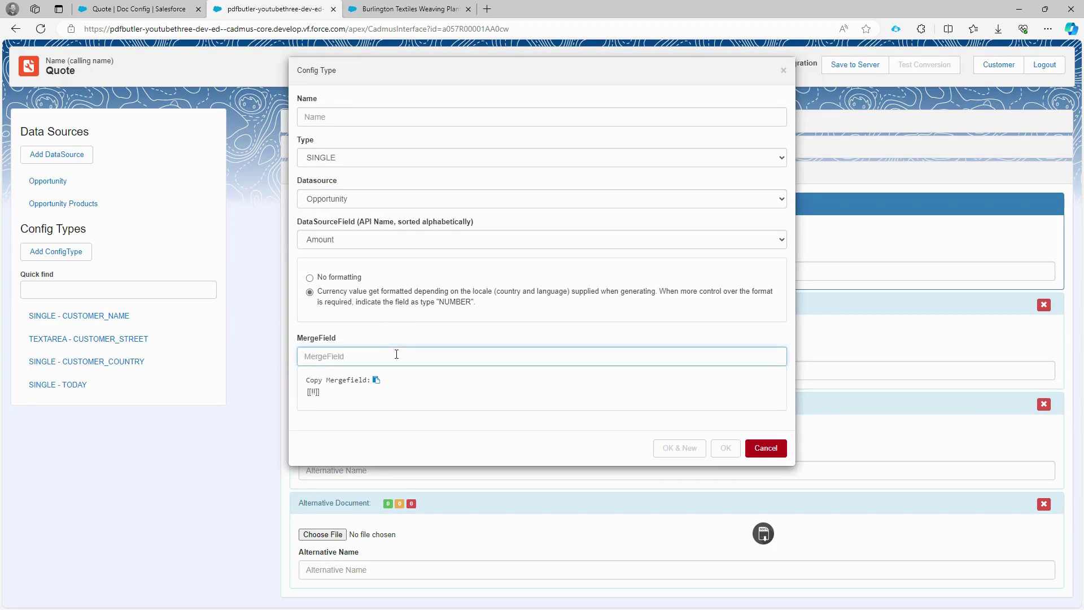
{"action": "type", "text": "amou"}
{"action": "key", "text": "Return"}
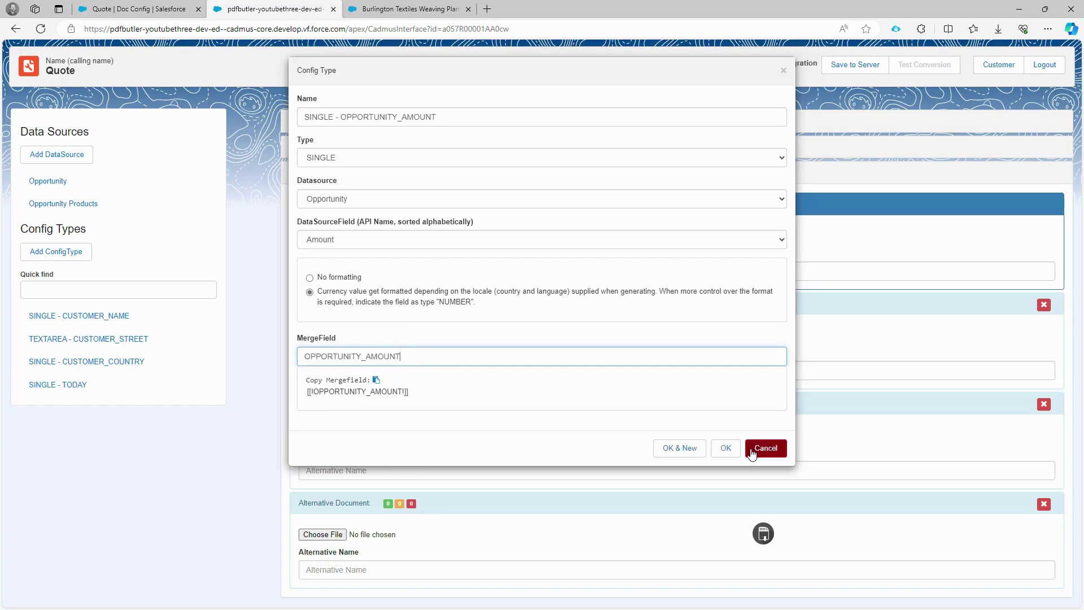
{"action": "left_click", "coordinate": [726, 447]}
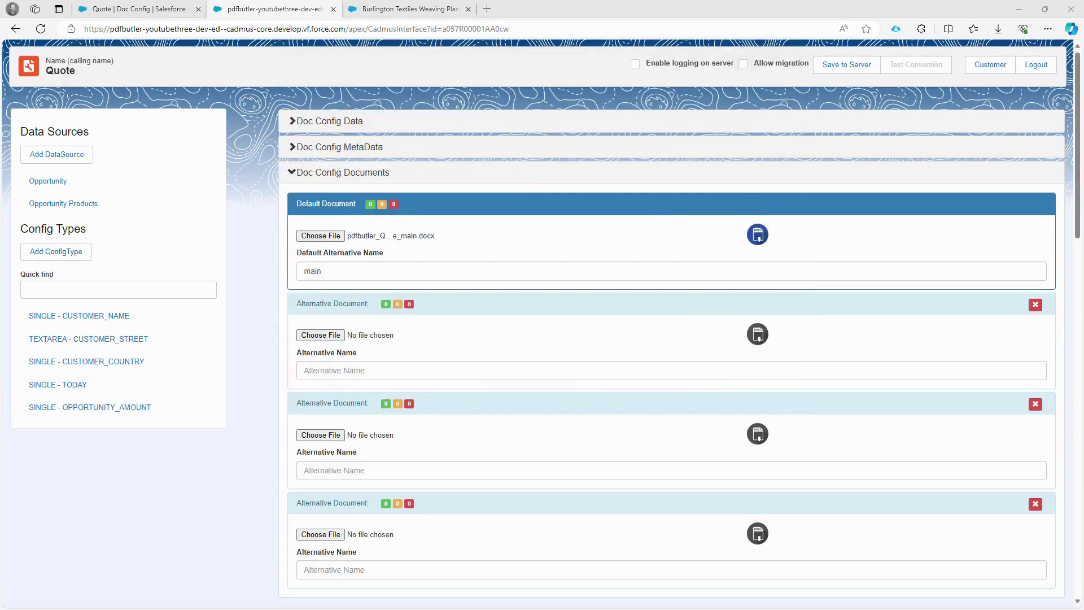
- Check the Word template, then add OWNER_EMAIL mapped to Opportunity Owner.Email
{"action": "key", "text": "alt+Tab"}
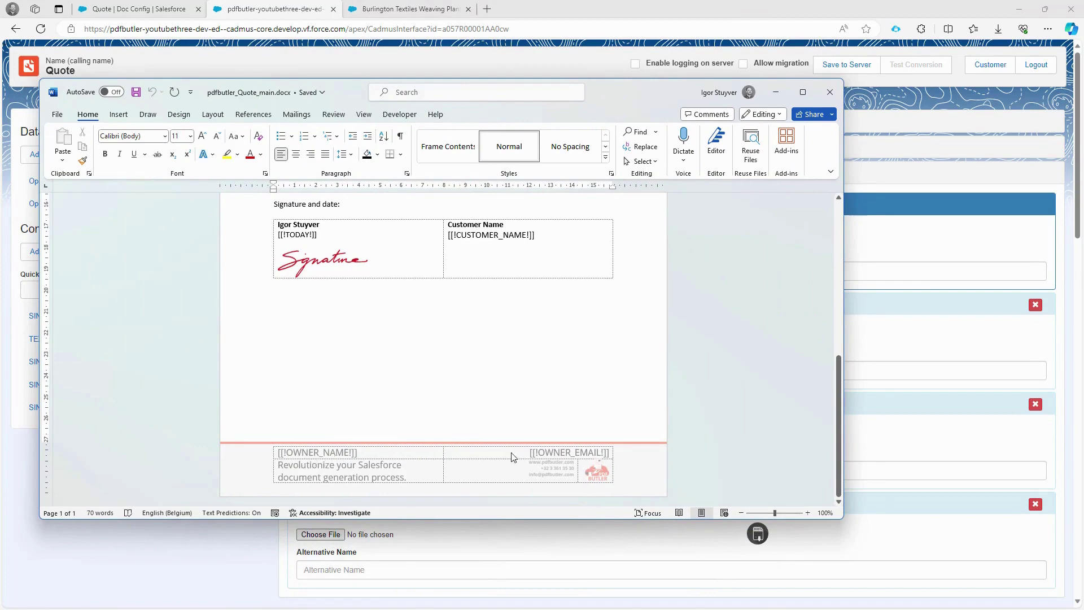
{"action": "key", "text": "alt+Tab"}
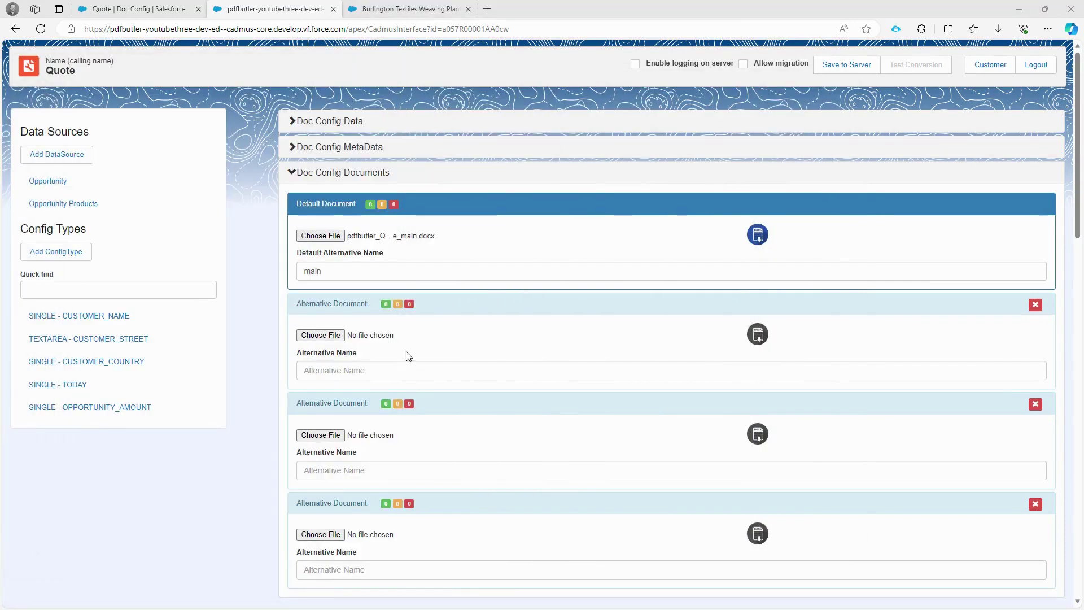
{"action": "left_click", "coordinate": [59, 251]}
{"action": "left_click", "coordinate": [452, 199]}
{"action": "left_click", "coordinate": [446, 223]}
{"action": "left_click", "coordinate": [469, 240]}
{"action": "left_click", "coordinate": [455, 327]}
{"action": "left_click", "coordinate": [400, 279]}
{"action": "type", "text": "ema"}
{"action": "key", "text": "Return"}
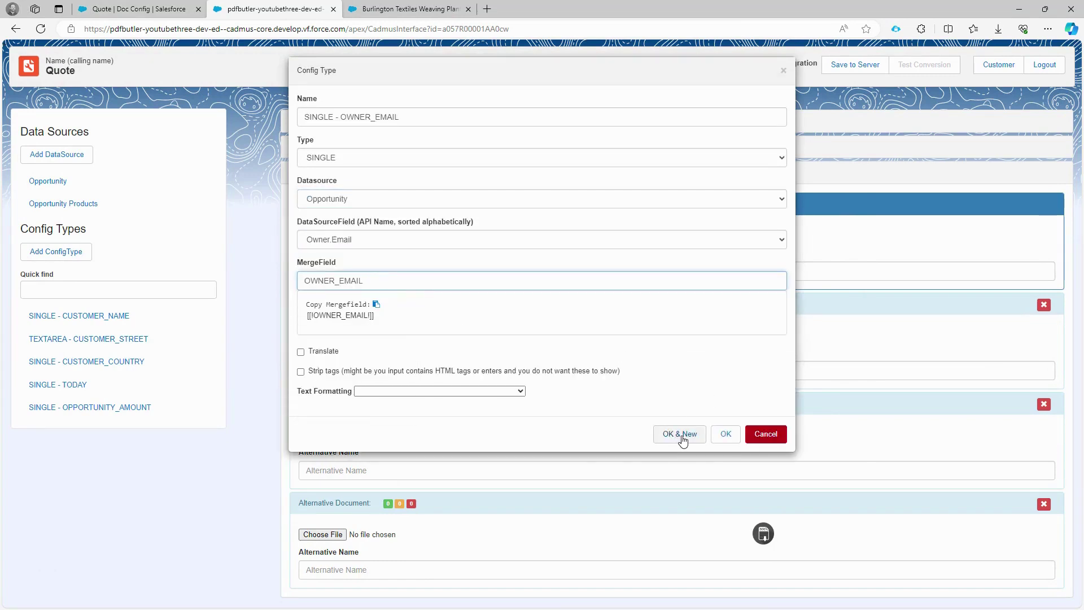
{"action": "left_click", "coordinate": [680, 434]}
- Add OWNER_NAME from Opportunity Owner.Name and save the Doc Config to the server
{"action": "left_click", "coordinate": [373, 198]}
{"action": "left_click", "coordinate": [345, 213]}
{"action": "left_click", "coordinate": [346, 239]}
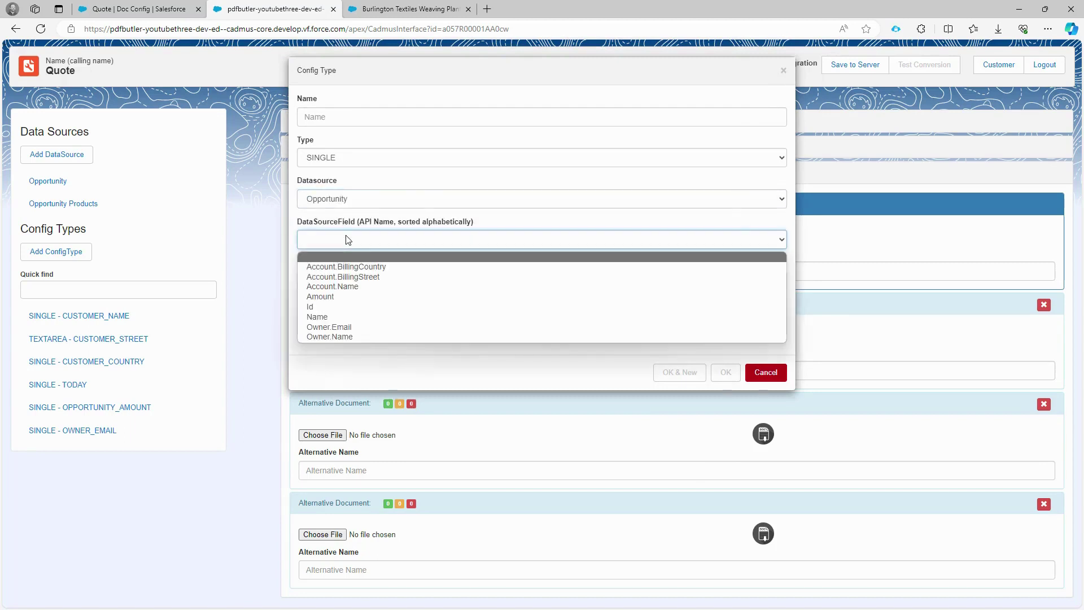
{"action": "left_click", "coordinate": [370, 337]}
{"action": "left_click", "coordinate": [357, 286]}
{"action": "type", "text": "ow"}
{"action": "key", "text": "Return"}
{"action": "left_click", "coordinate": [725, 434]}
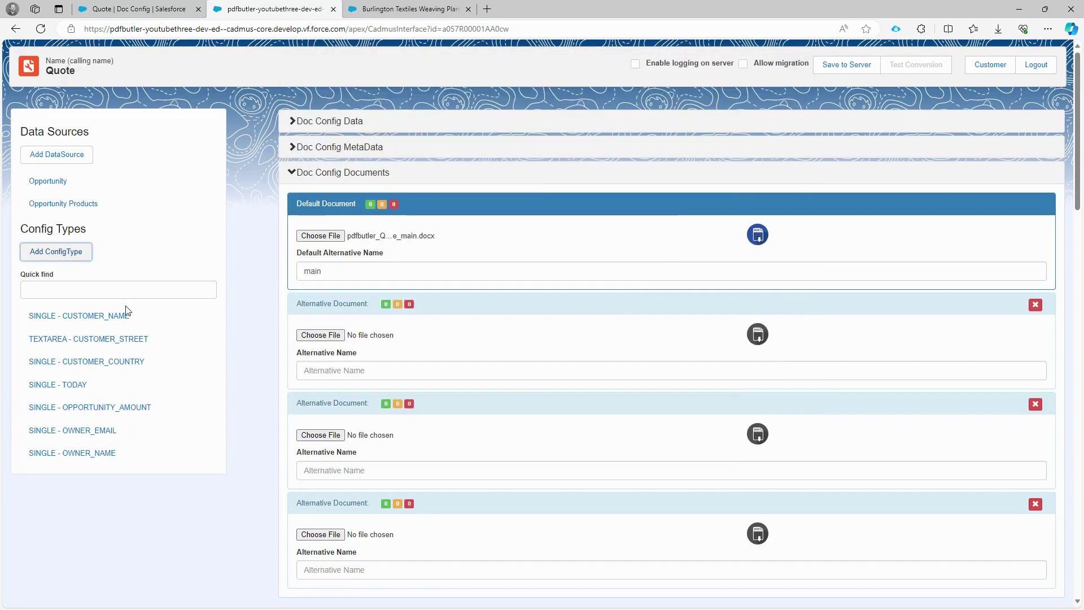
{"action": "left_click", "coordinate": [845, 65]}
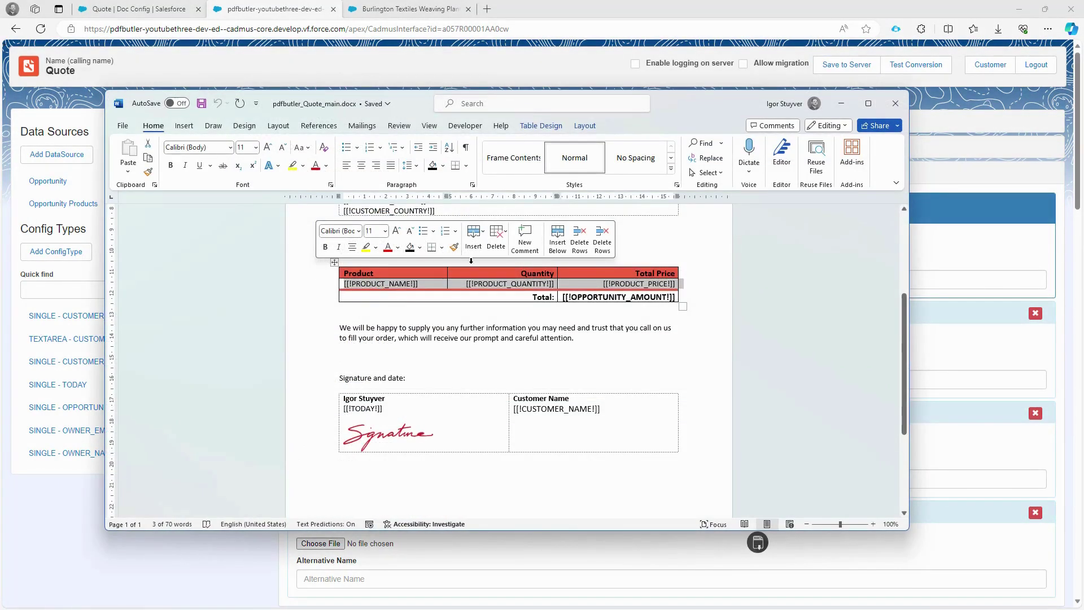
- Reposition the Word template window to review its product table
{"action": "left_click_drag", "start_coordinate": [706, 113], "coordinate": [282, 144]}
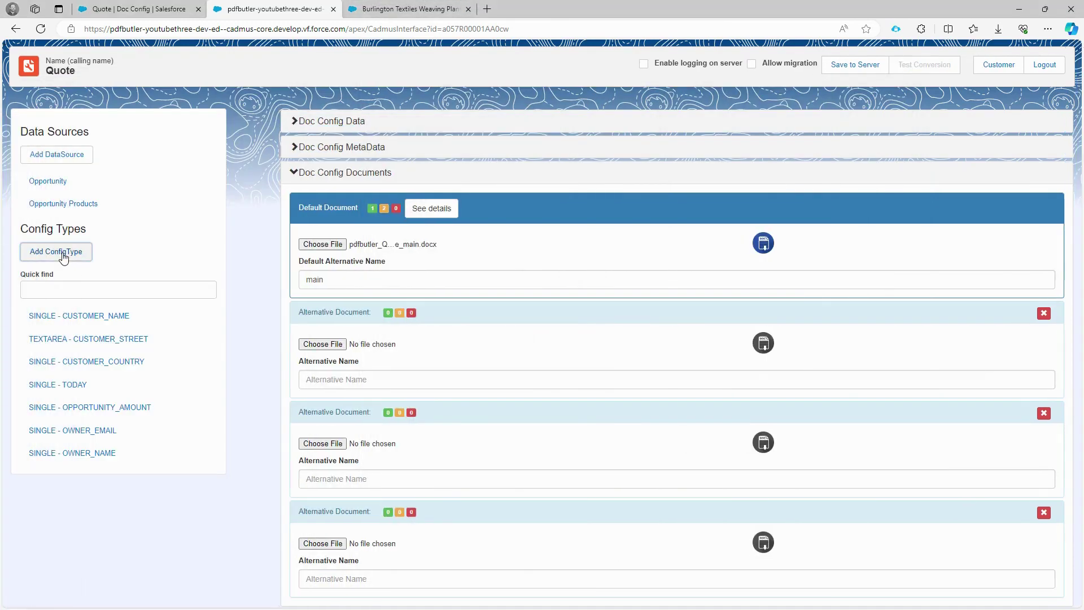
- Create a TABLE_ROW config type over Opportunity Products with merge field PRODUCT_NAME
{"action": "left_click", "coordinate": [59, 252]}
{"action": "left_click", "coordinate": [340, 158]}
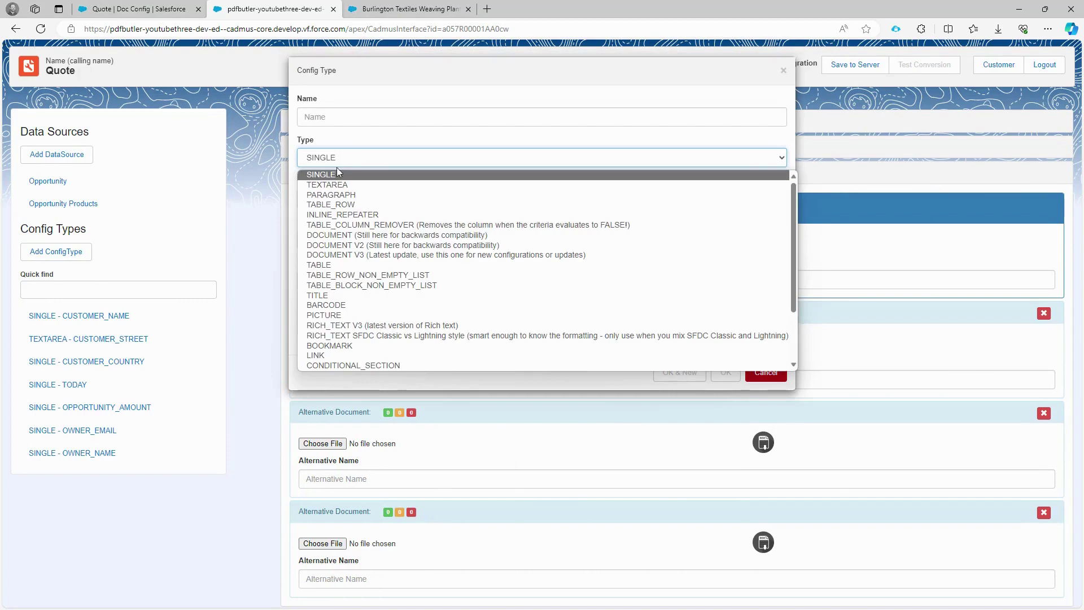
{"action": "left_click", "coordinate": [337, 205]}
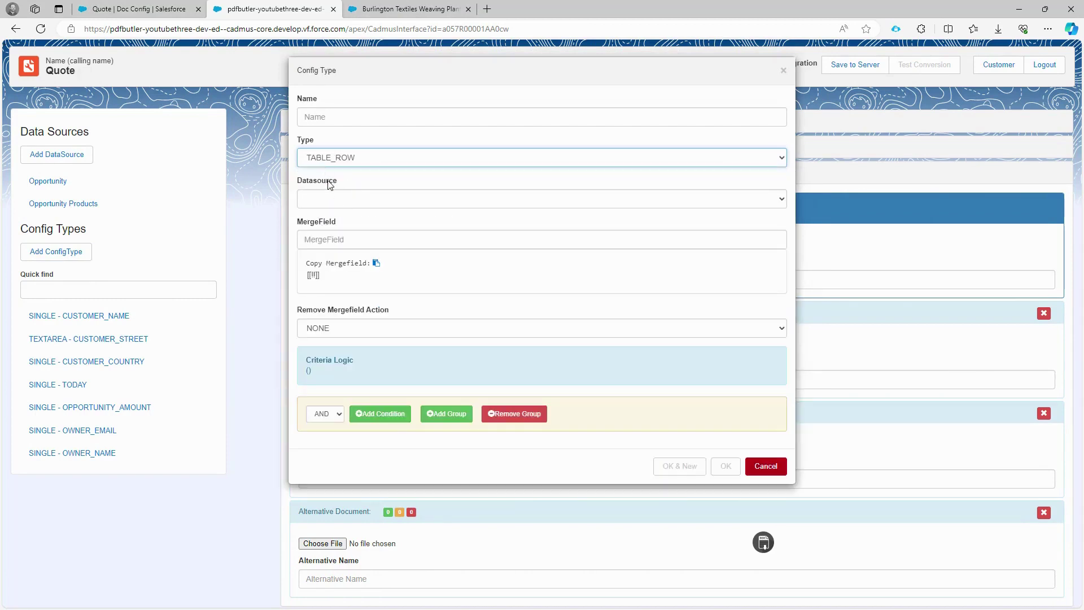
{"action": "left_click", "coordinate": [338, 200]}
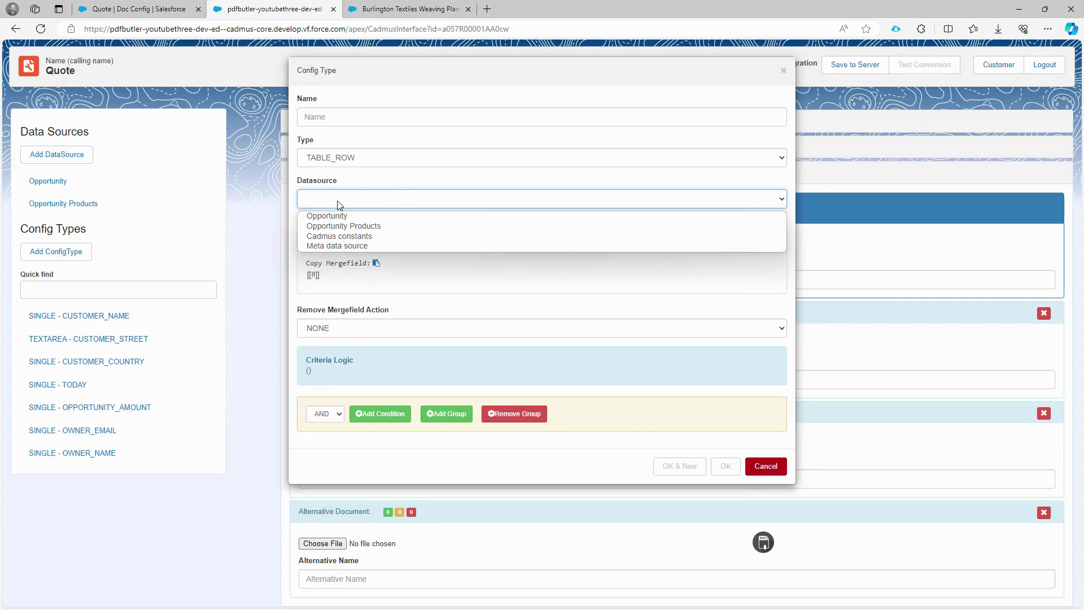
{"action": "left_click", "coordinate": [374, 227]}
{"action": "left_click", "coordinate": [375, 240]}
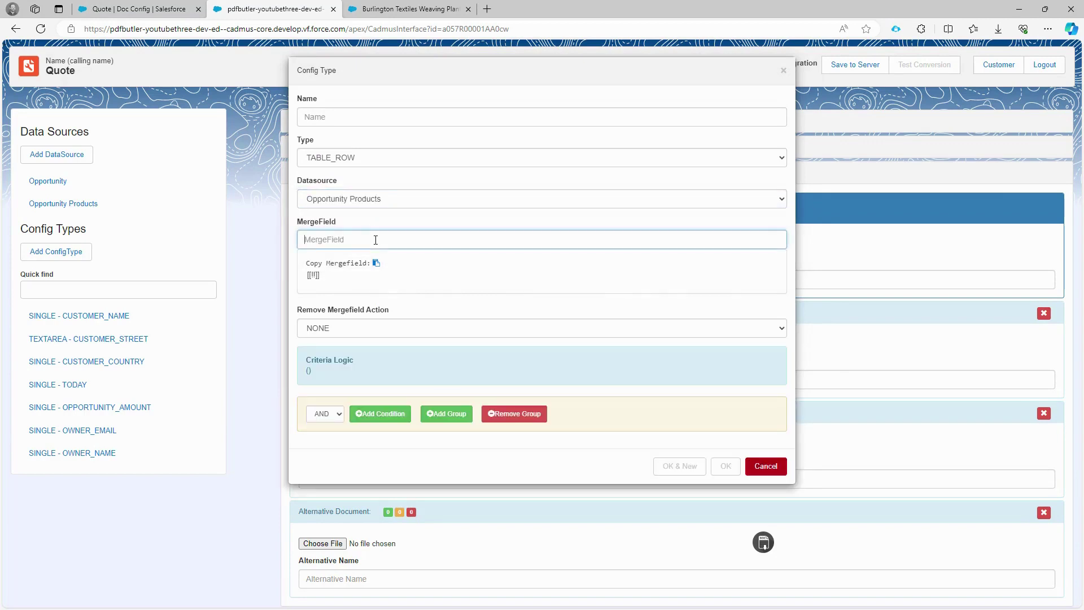
{"action": "type", "text": "Pro"}
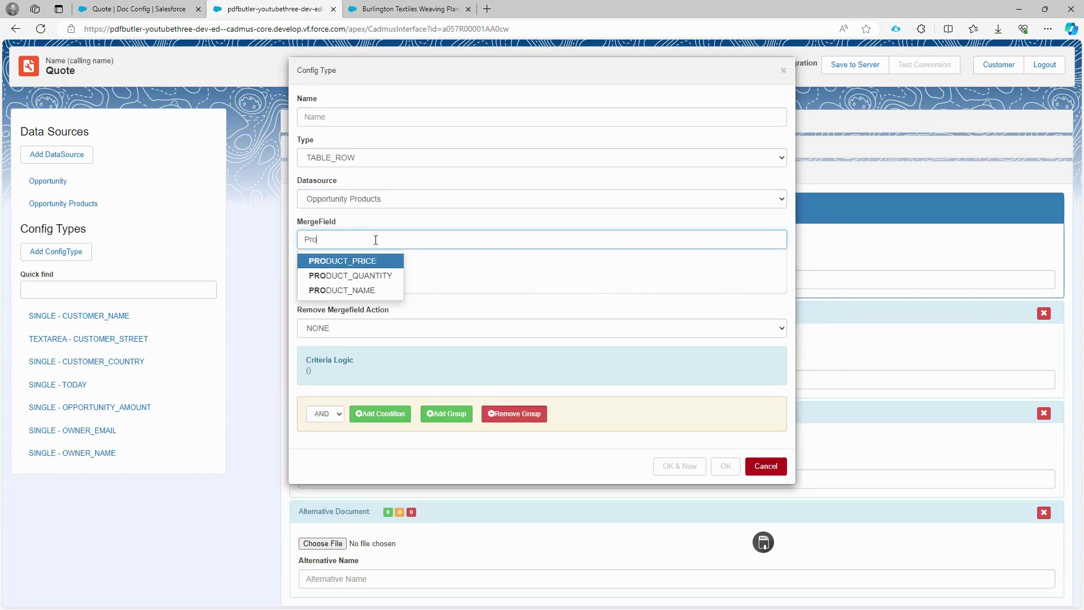
{"action": "left_click", "coordinate": [363, 291]}
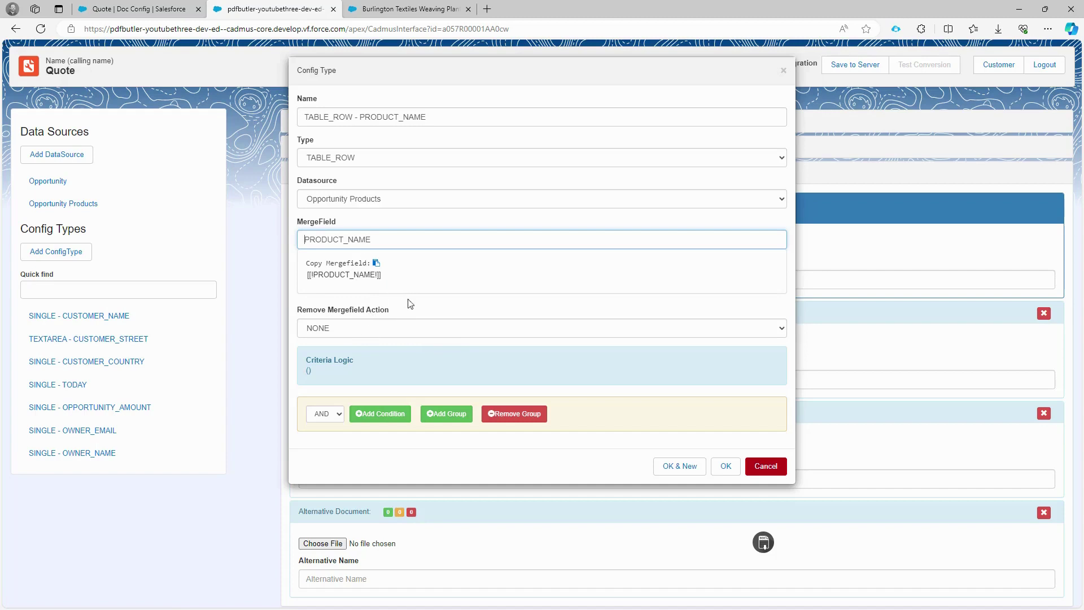
{"action": "left_click", "coordinate": [722, 466]}
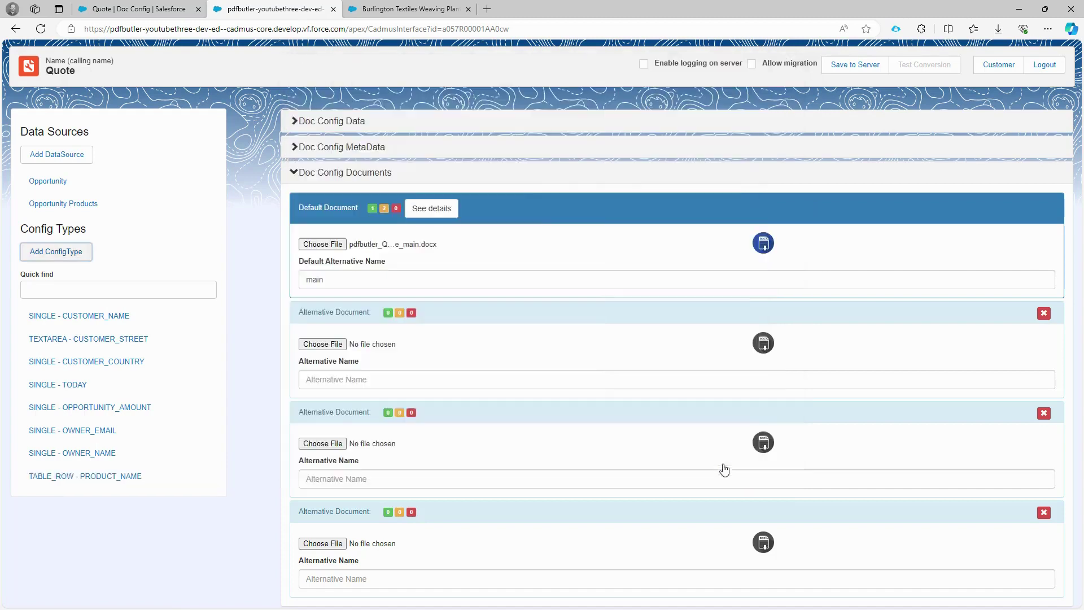
- Jump to the TABLE_ROW - PRODUCT_NAME section from the Config Types list
{"action": "left_click", "coordinate": [110, 486]}
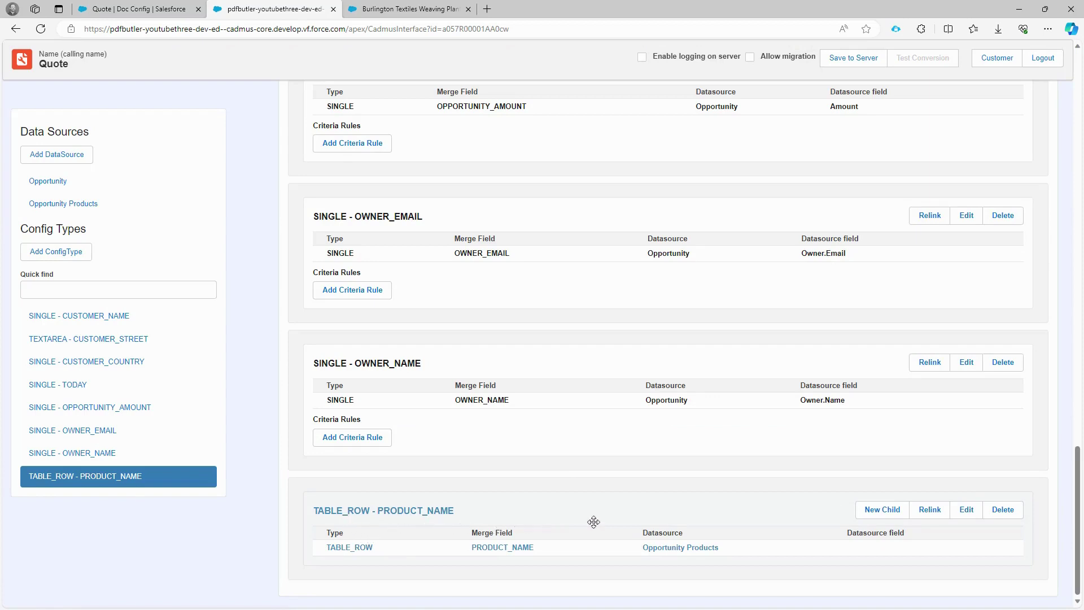
- Add a PRODUCT_NAME child field from Product2.Name under the table row
{"action": "left_click", "coordinate": [873, 516]}
{"action": "left_click", "coordinate": [351, 240]}
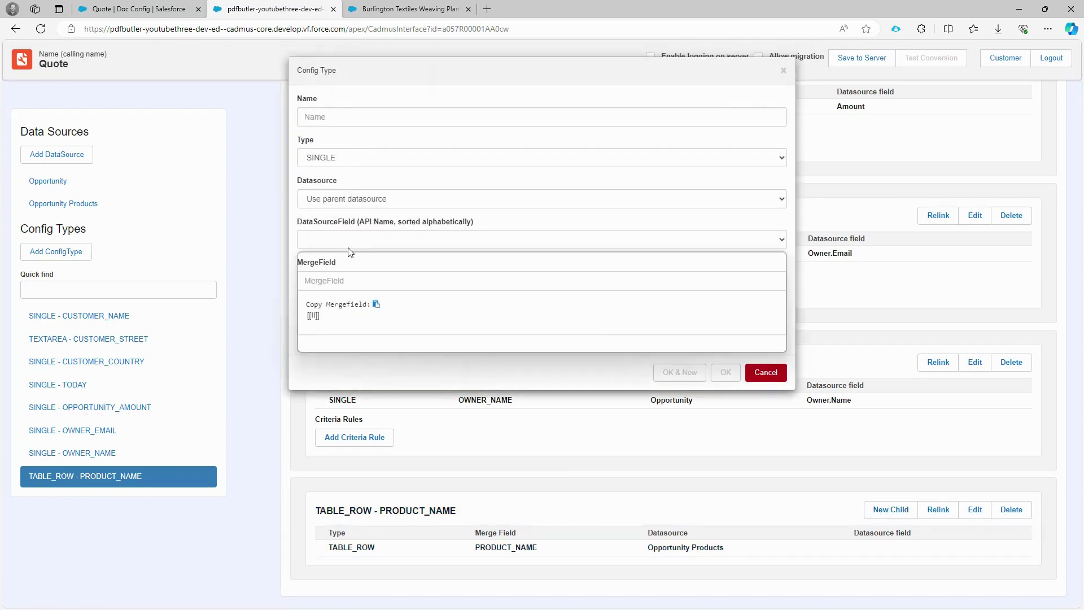
{"action": "left_click", "coordinate": [354, 277]}
{"action": "left_click", "coordinate": [351, 281]}
{"action": "type", "text": "na"}
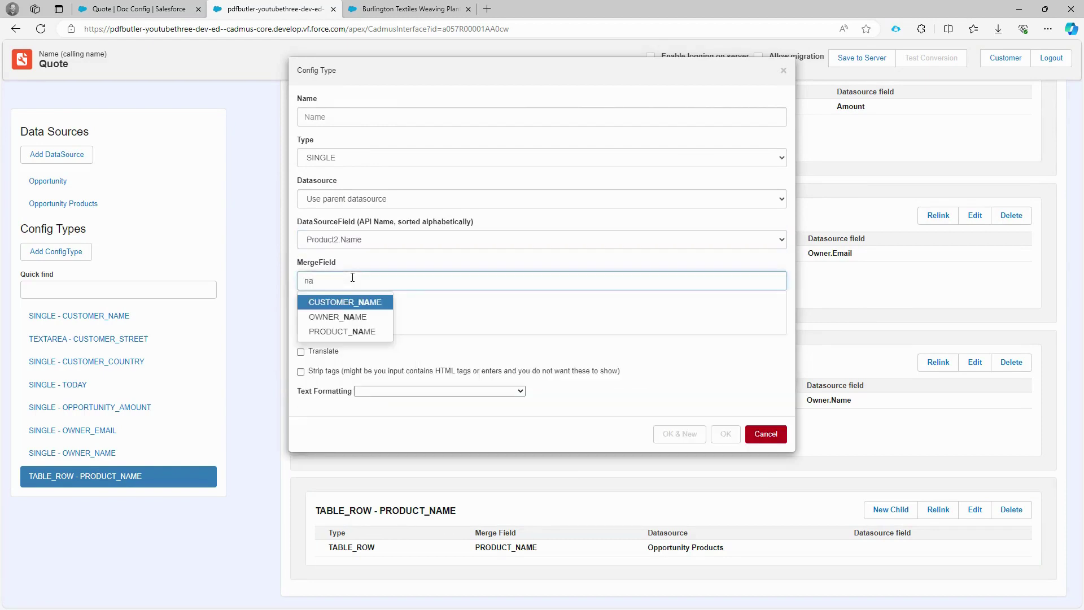
{"action": "left_click", "coordinate": [358, 332]}
{"action": "left_click", "coordinate": [675, 435]}
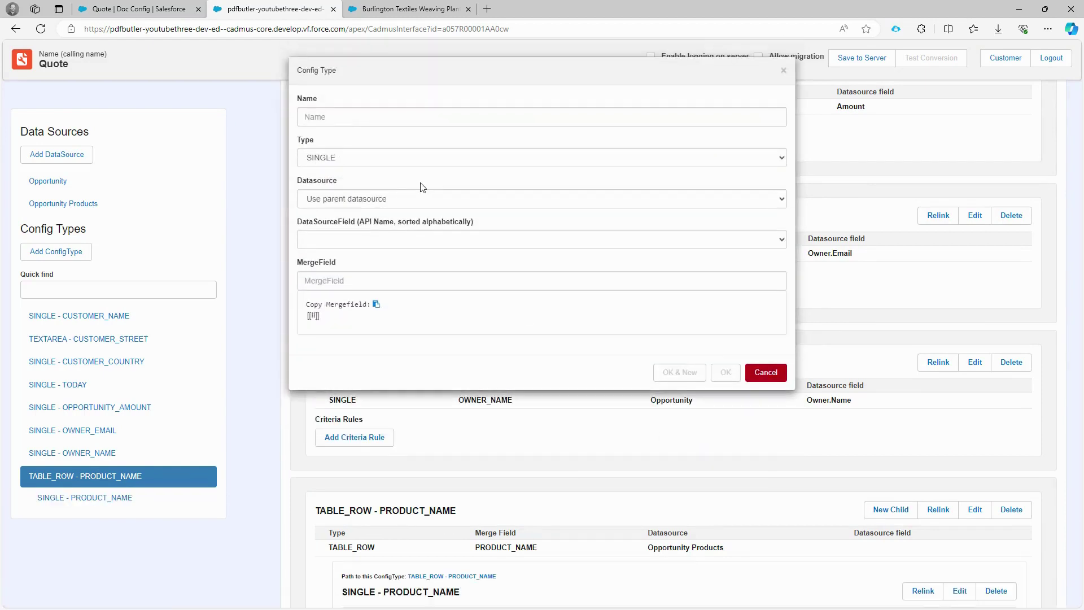
- Set up a PRODUCT_QUANTITY child from Quantity with number format ###,##0
{"action": "left_click", "coordinate": [351, 240]}
{"action": "left_click", "coordinate": [355, 287]}
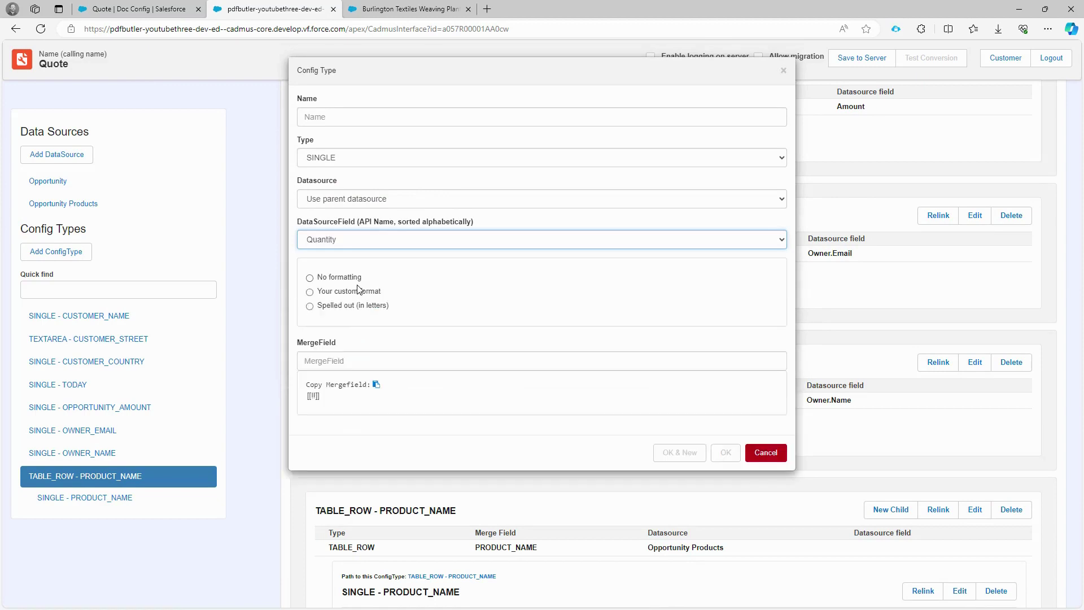
{"action": "left_click", "coordinate": [350, 292]}
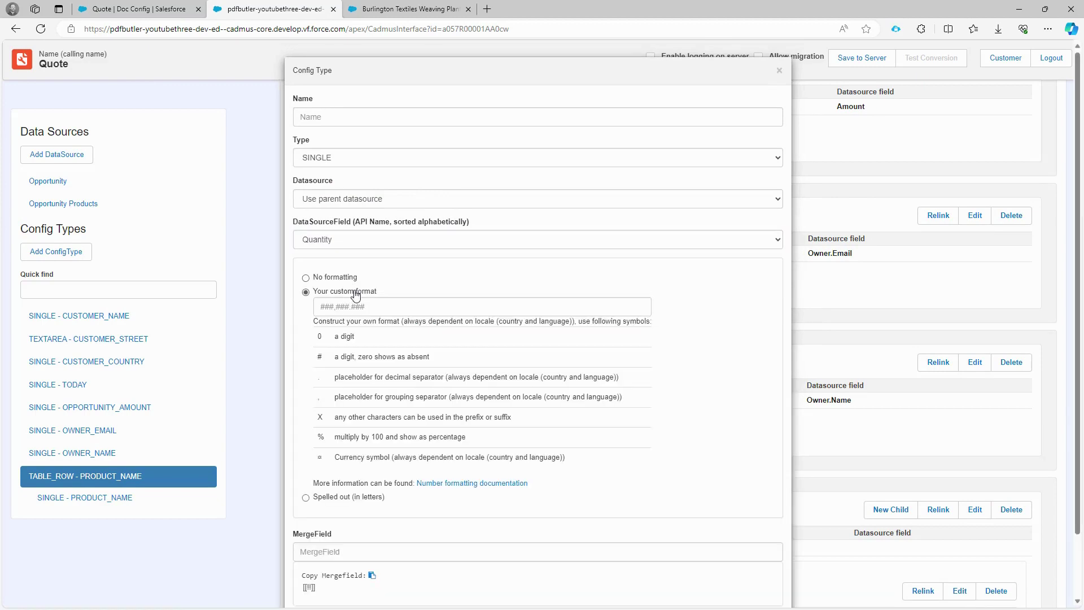
{"action": "left_click", "coordinate": [326, 308]}
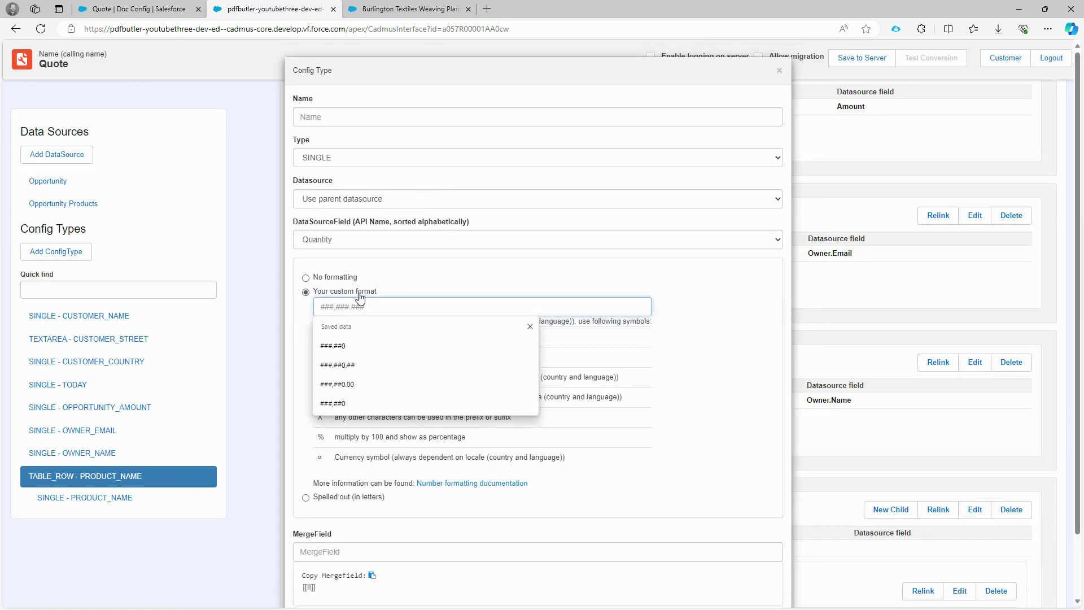
{"action": "type", "text": "#"}
{"action": "type", "text": "##,"}
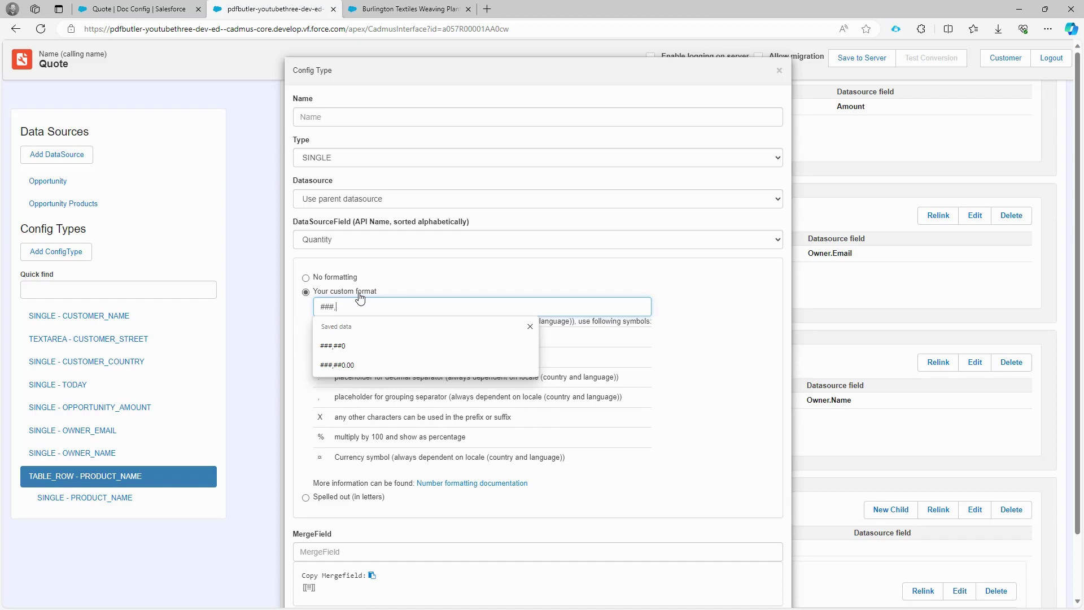
{"action": "type", "text": "##0"}
{"action": "left_click", "coordinate": [435, 287]}
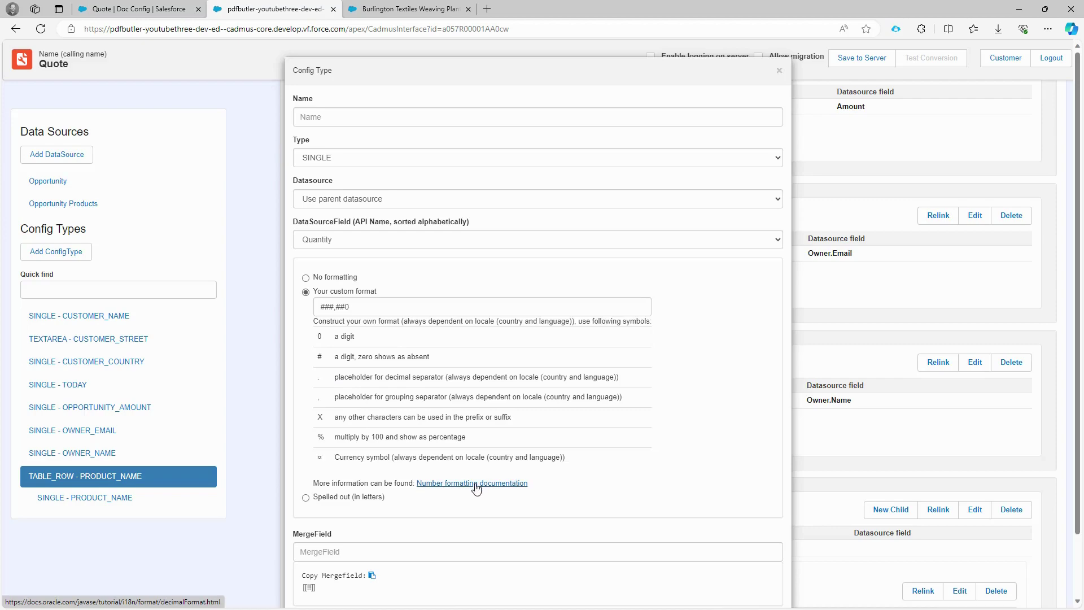
{"action": "scroll", "coordinate": [474, 480], "scroll_direction": "down", "scroll_amount": 1}
{"action": "left_click", "coordinate": [438, 477]}
{"action": "type", "text": "qu"}
{"action": "key", "text": "Return"}
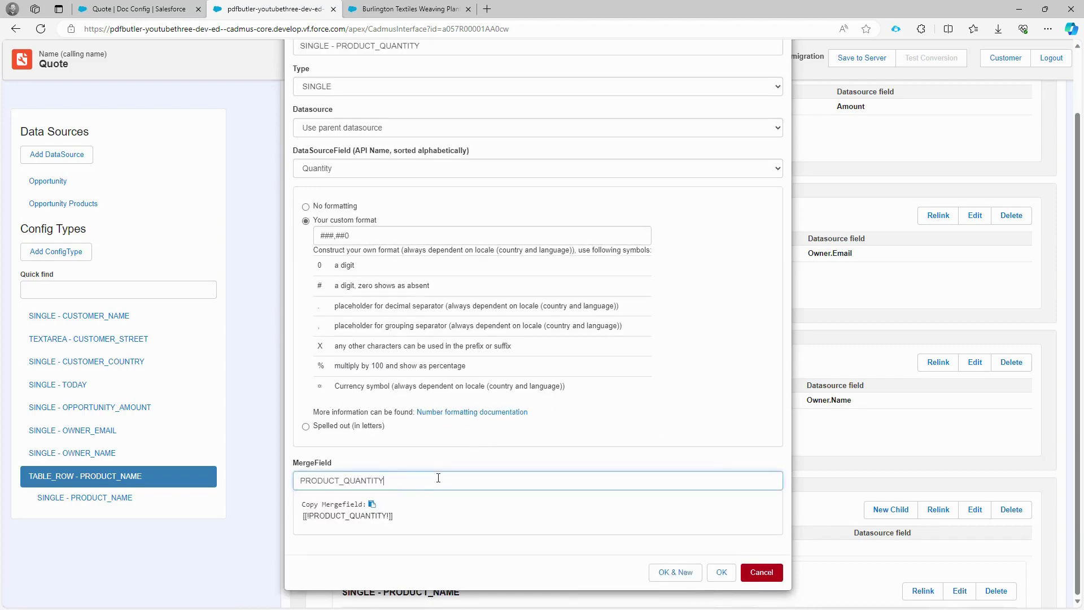
- Save the quantity child, then add a currency-formatted PRODUCT_PRICE child based on TotalPrice
{"action": "left_click", "coordinate": [664, 573]}
{"action": "left_click", "coordinate": [361, 242]}
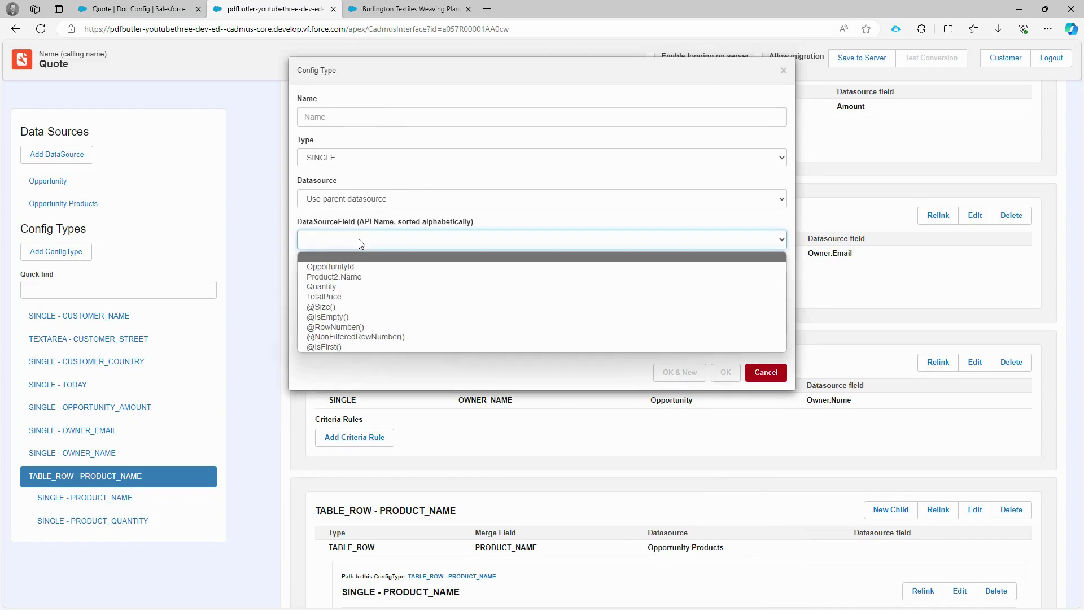
{"action": "left_click", "coordinate": [373, 298]}
{"action": "left_click", "coordinate": [355, 298]}
{"action": "left_click", "coordinate": [403, 352]}
{"action": "type", "text": "pr"}
{"action": "key", "text": "Return"}
{"action": "left_click", "coordinate": [728, 451]}
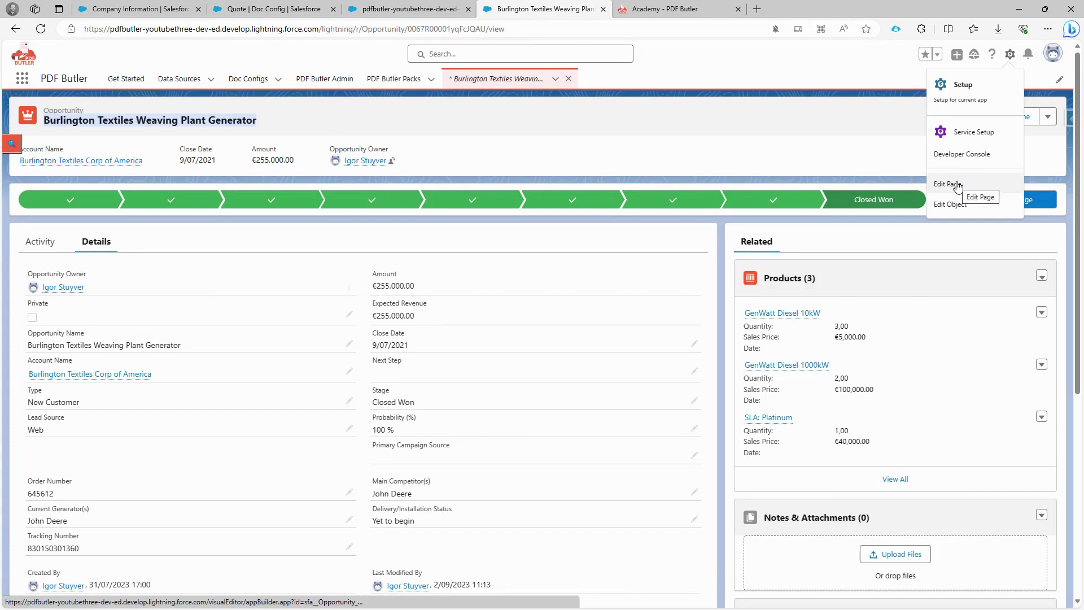
- Edit the Opportunity page and drag the PDF Butler Previewer to the top of the Related column
{"action": "left_click", "coordinate": [956, 185]}
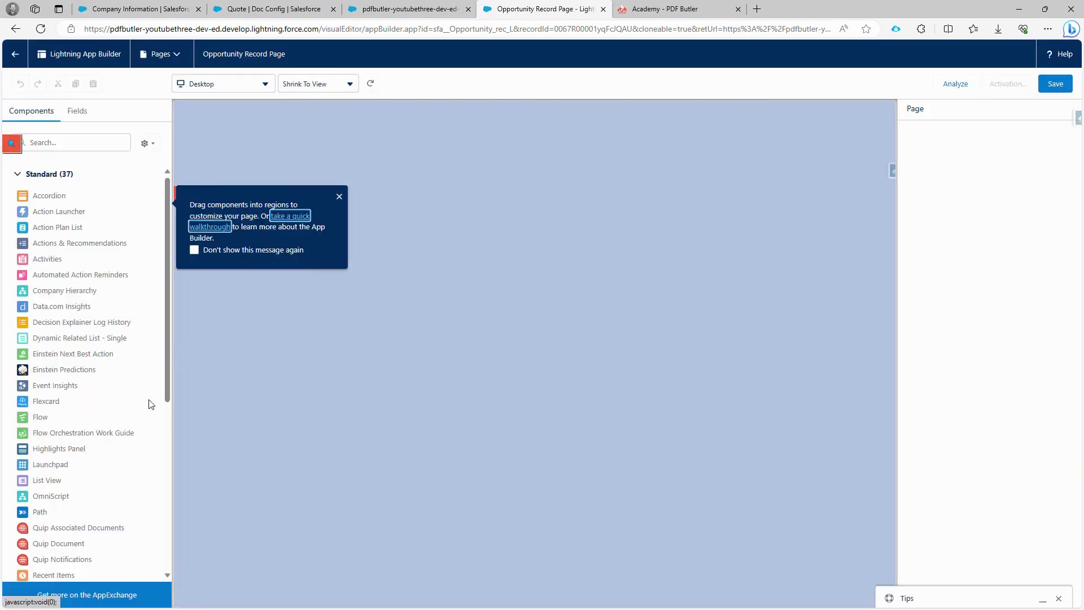
{"action": "scroll", "coordinate": [85, 410], "scroll_direction": "down", "scroll_amount": 4}
{"action": "scroll", "coordinate": [85, 411], "scroll_direction": "down", "scroll_amount": 3}
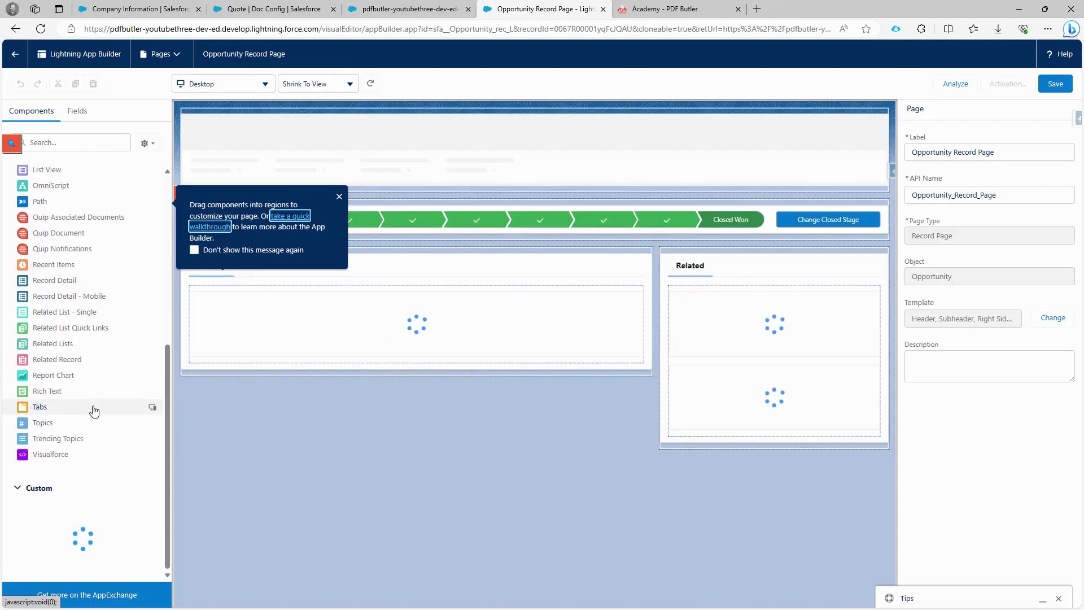
{"action": "left_click", "coordinate": [339, 196]}
{"action": "scroll", "coordinate": [70, 540], "scroll_direction": "down", "scroll_amount": 2}
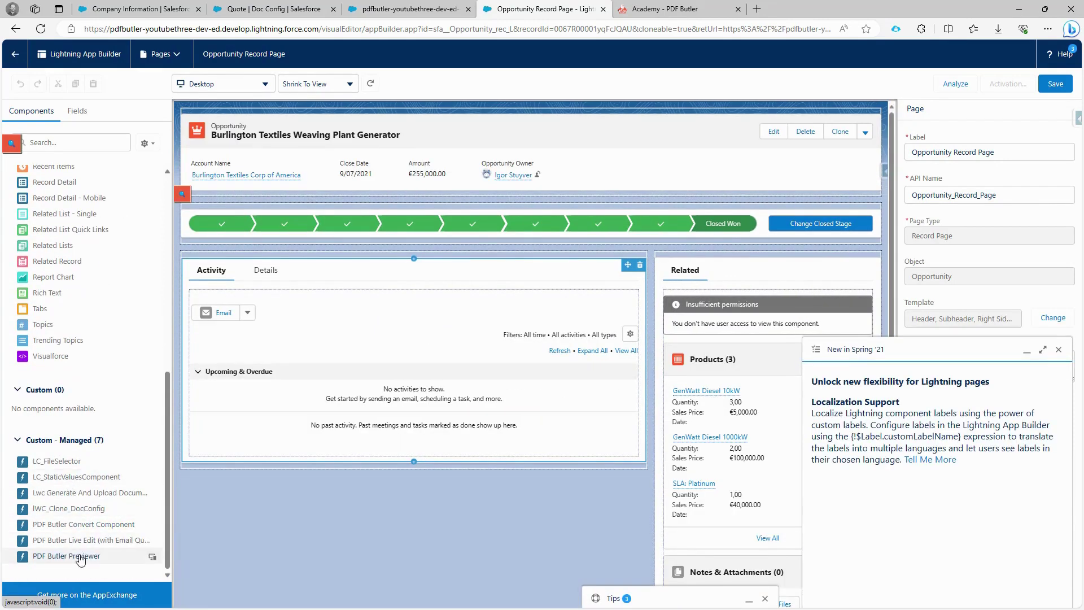
{"action": "left_click_drag", "start_coordinate": [83, 559], "coordinate": [681, 260]}
- Select the previewer's DocConfig to retrieve setting, then go to the Quote doc config record
{"action": "left_click", "coordinate": [1058, 349]}
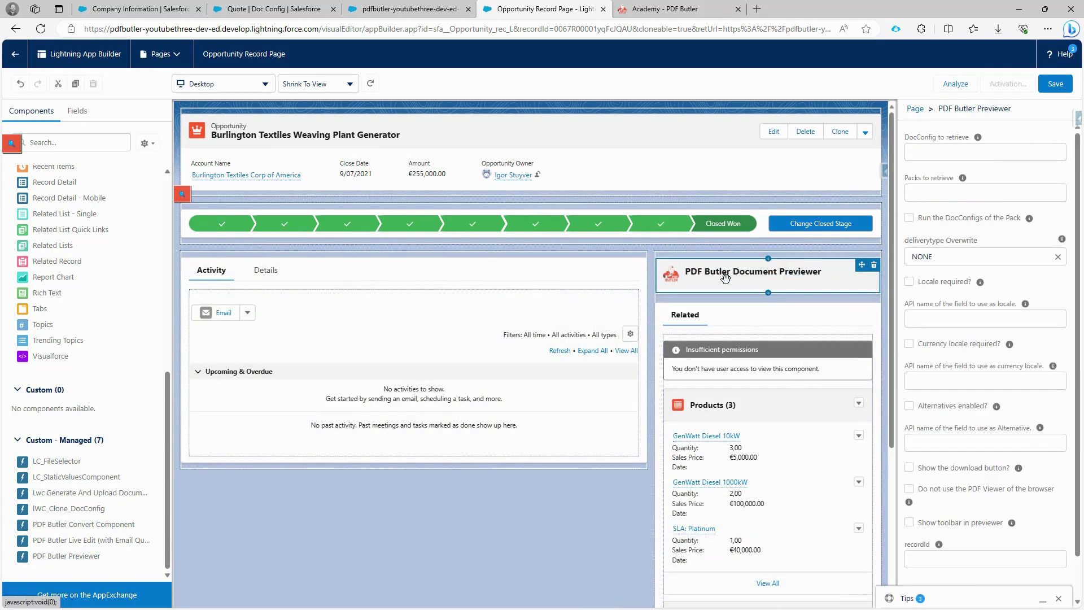
{"action": "left_click", "coordinate": [955, 152]}
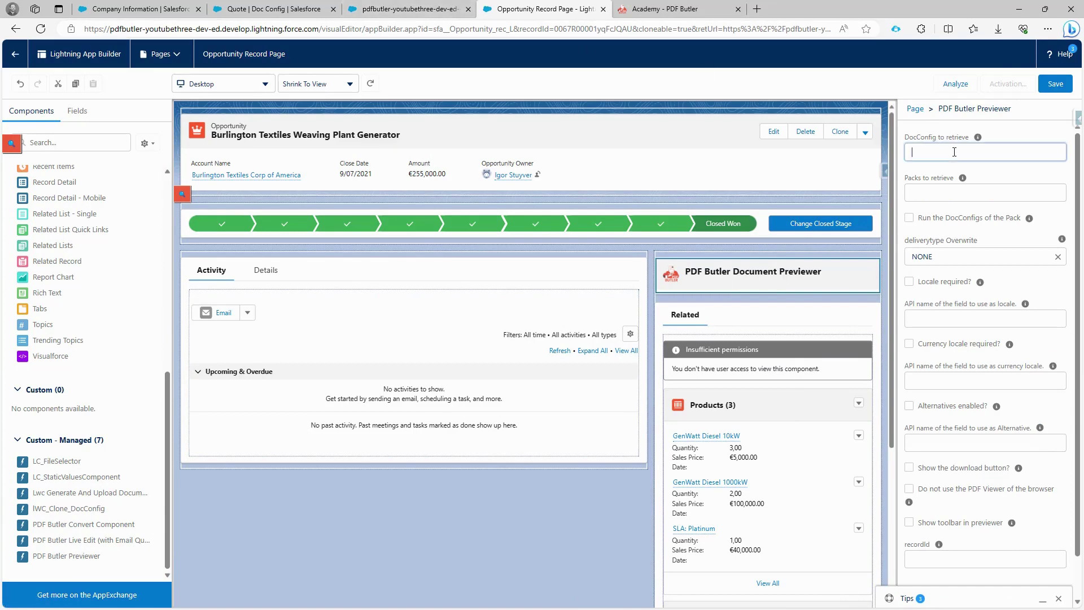
{"action": "left_click", "coordinate": [266, 9]}
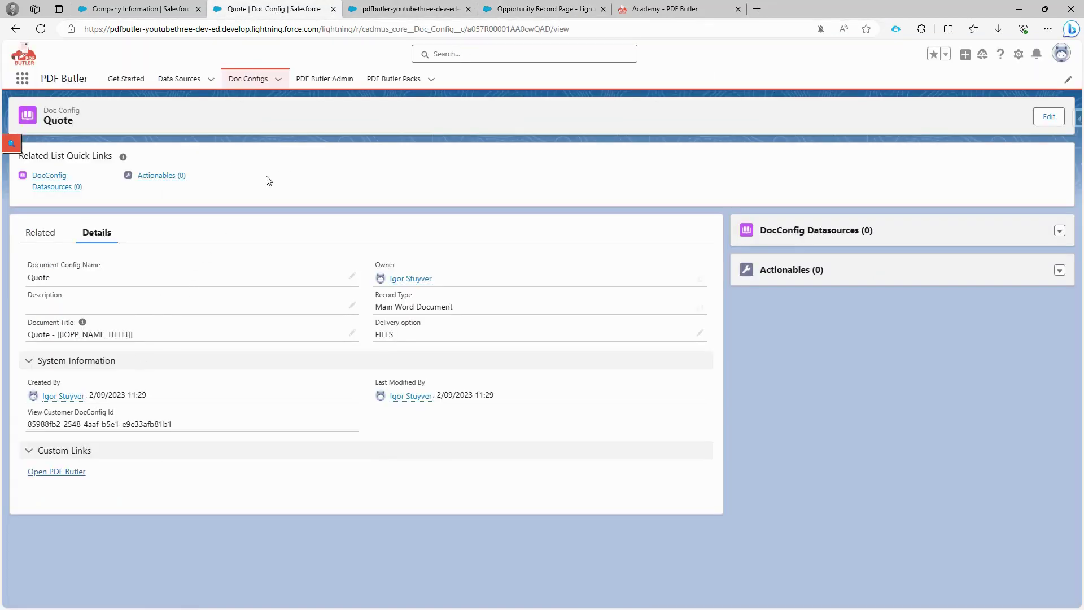
- Select the Quote doc config's View Customer DocConfig Id value for copying
{"action": "double_click", "coordinate": [485, 28]}
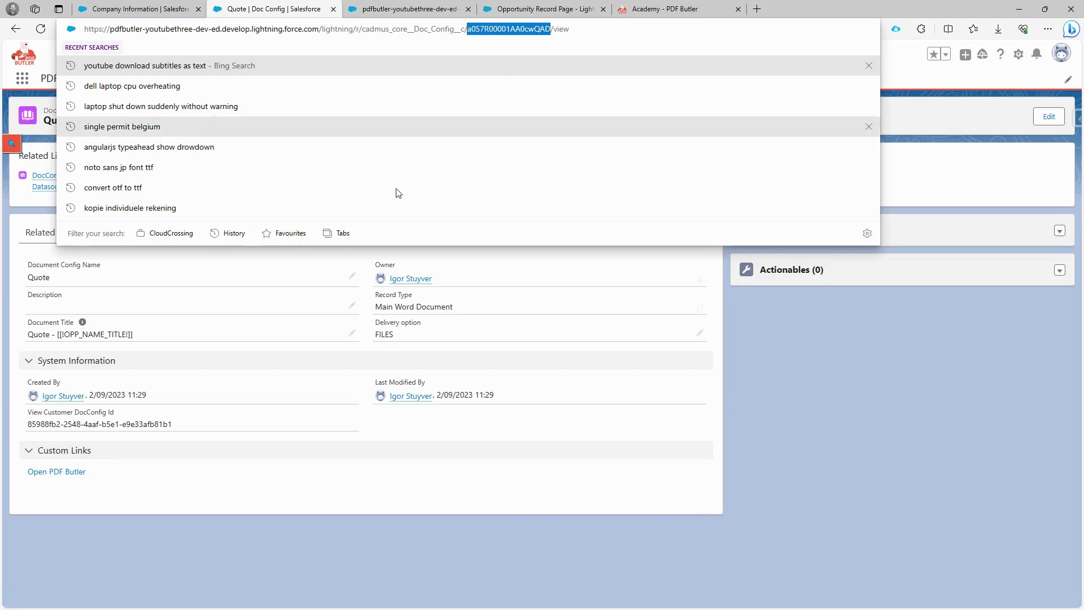
{"action": "left_click_drag", "start_coordinate": [28, 424], "coordinate": [151, 427]}
{"action": "key", "text": "ctrl+c"}
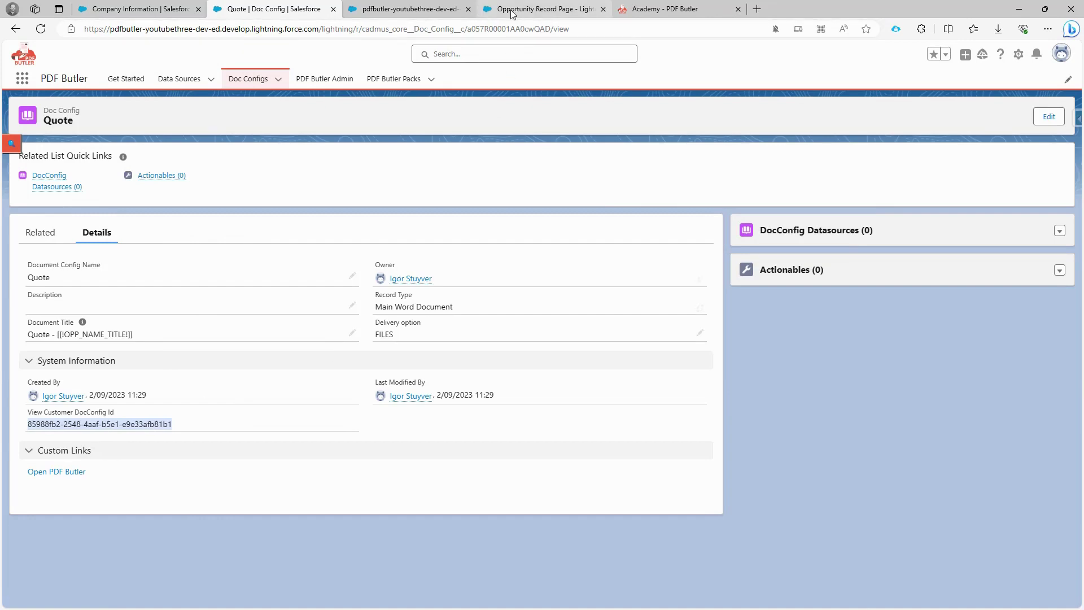
- Paste the Quote DocConfig Id into the previewer's DocConfig to retrieve setting and save the page
{"action": "left_click", "coordinate": [539, 9]}
{"action": "left_click", "coordinate": [922, 152]}
{"action": "key", "text": "ctrl+v"}
{"action": "left_click", "coordinate": [982, 176]}
{"action": "left_click", "coordinate": [1056, 83]}
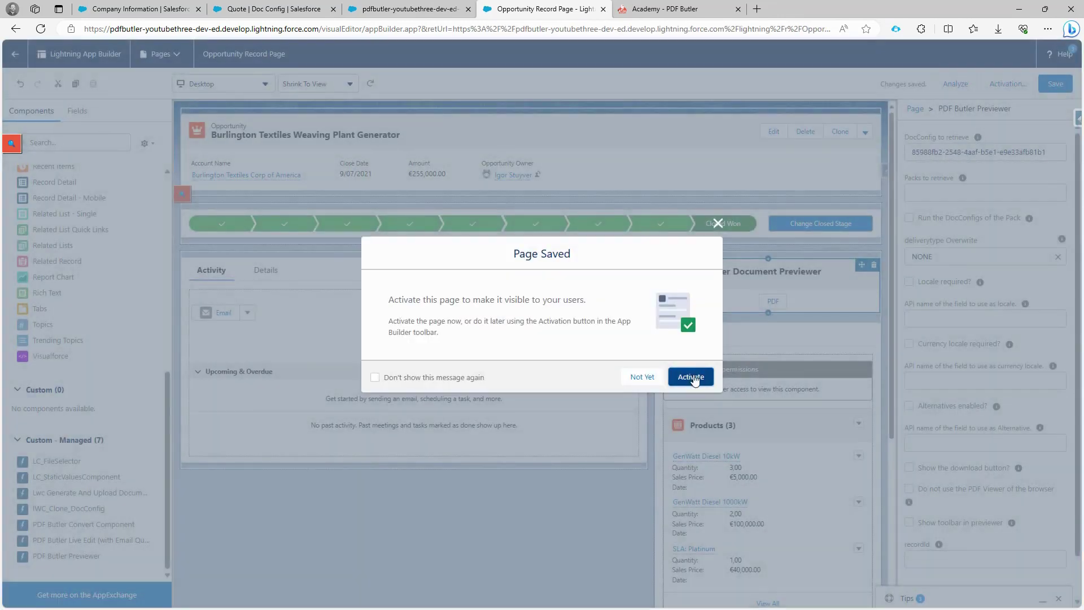
- Activate the page as org default for desktop and phone
{"action": "left_click", "coordinate": [691, 376]}
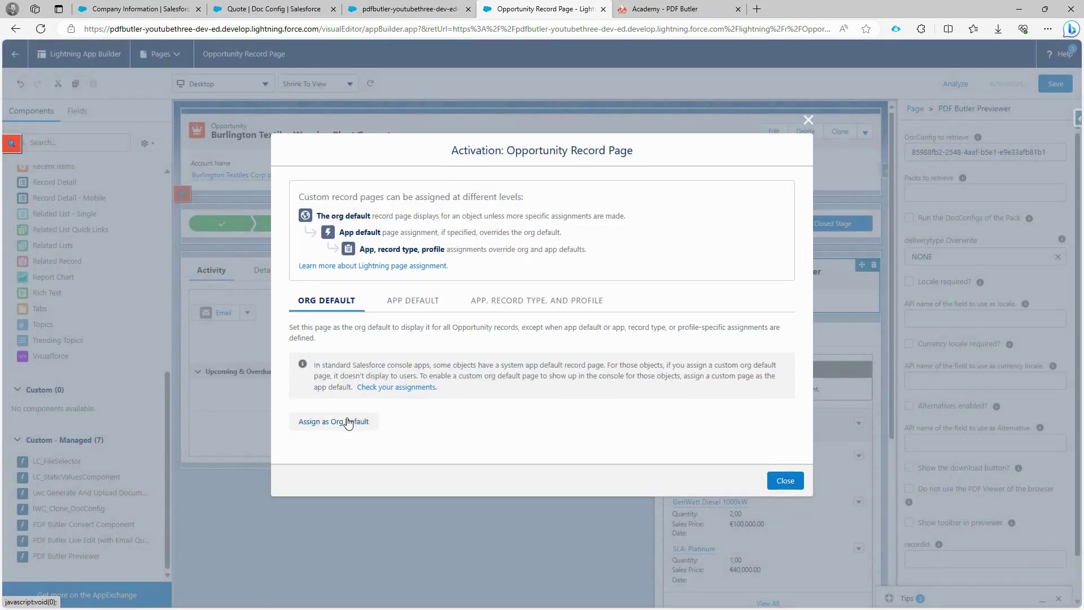
{"action": "left_click", "coordinate": [347, 422]}
{"action": "left_click", "coordinate": [469, 346]}
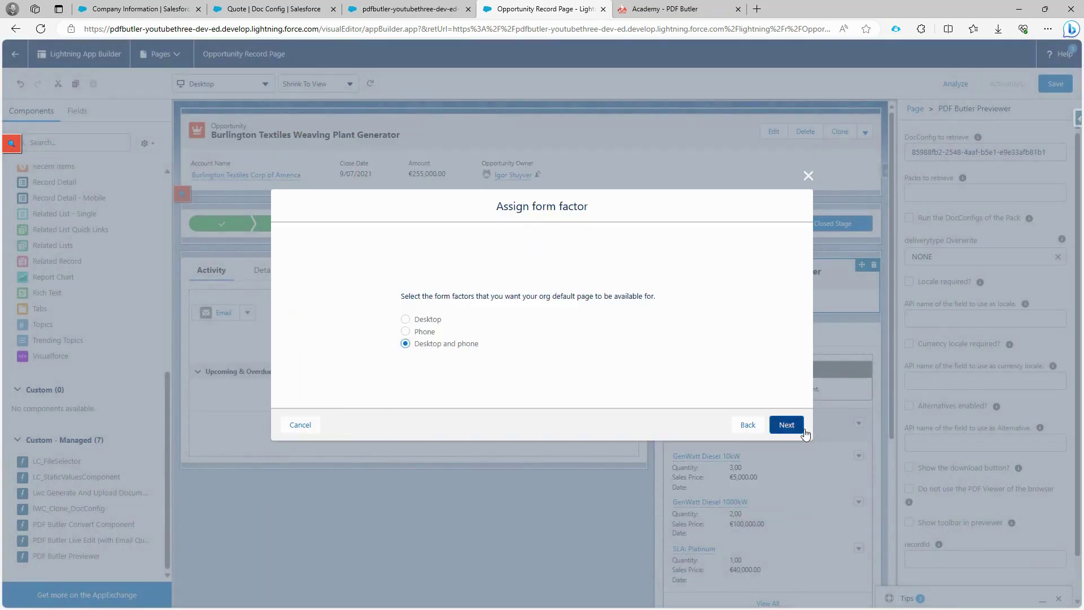
{"action": "left_click", "coordinate": [788, 425]}
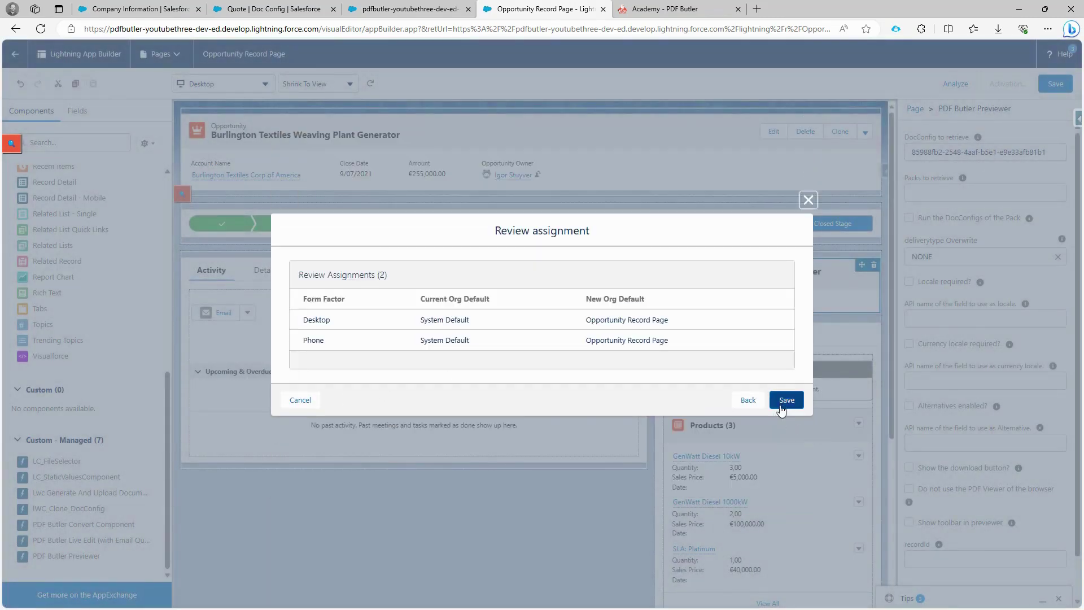
{"action": "left_click", "coordinate": [787, 400]}
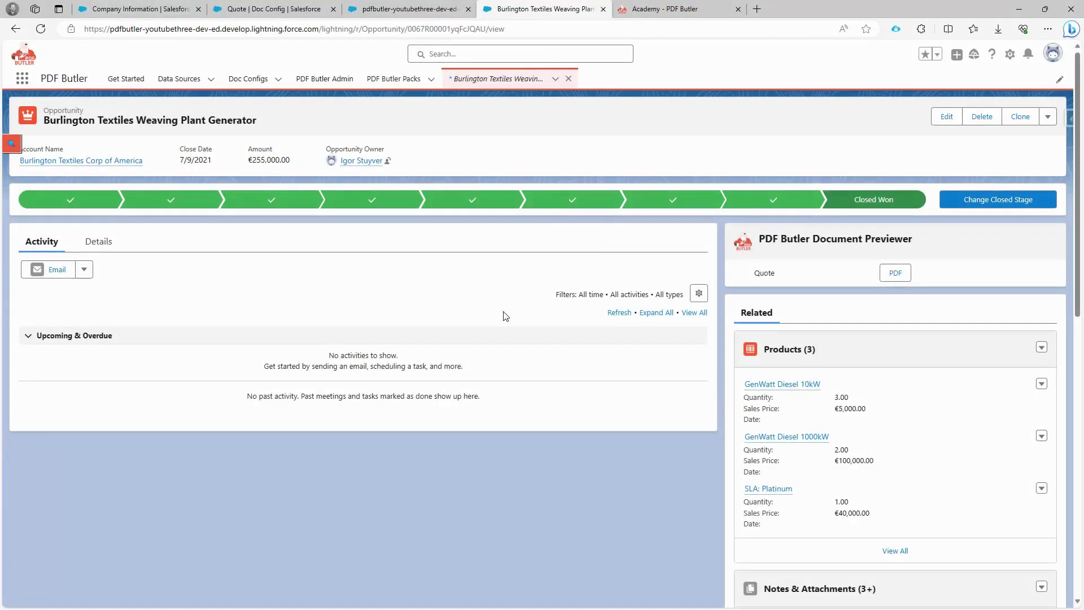
- Generate the Quote PDF preview and check the customer address, product names, quantity 3 and $15,000 total
{"action": "left_click", "coordinate": [897, 277]}
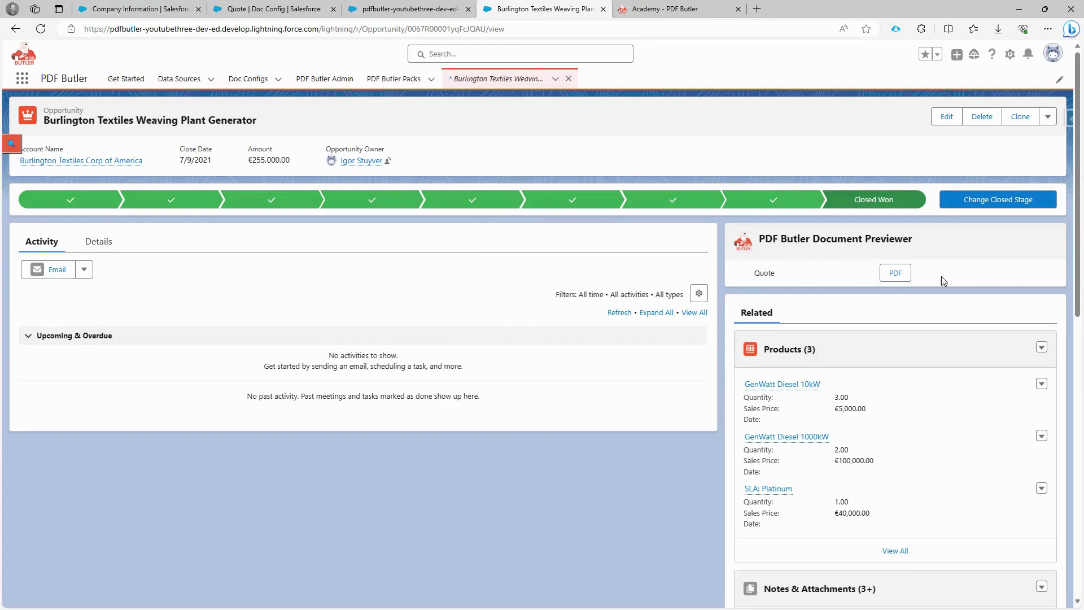
{"action": "left_click", "coordinate": [896, 274]}
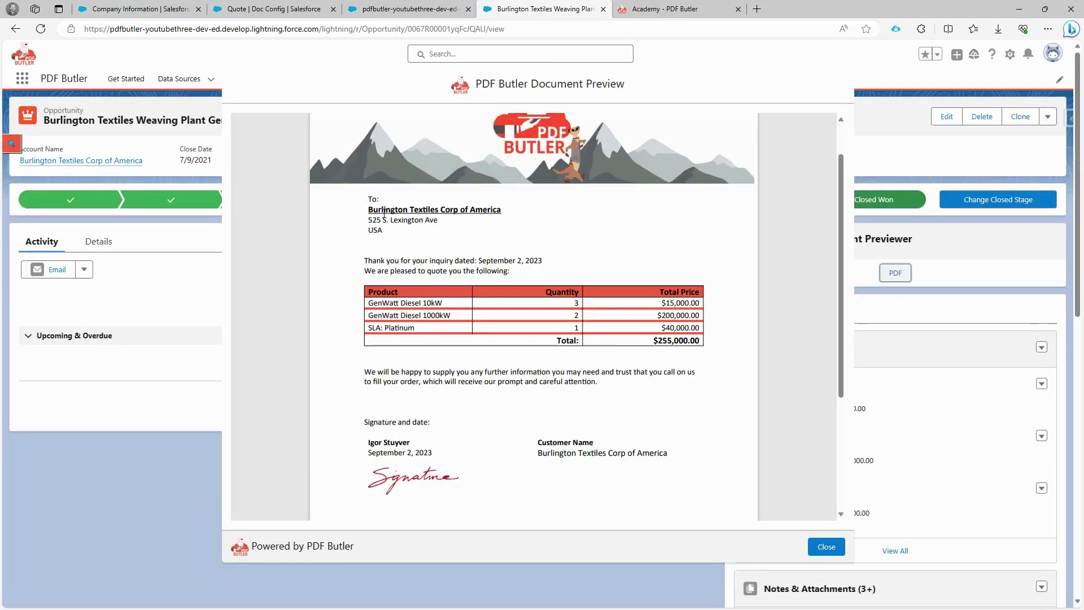
{"action": "left_click_drag", "start_coordinate": [384, 212], "coordinate": [384, 230]}
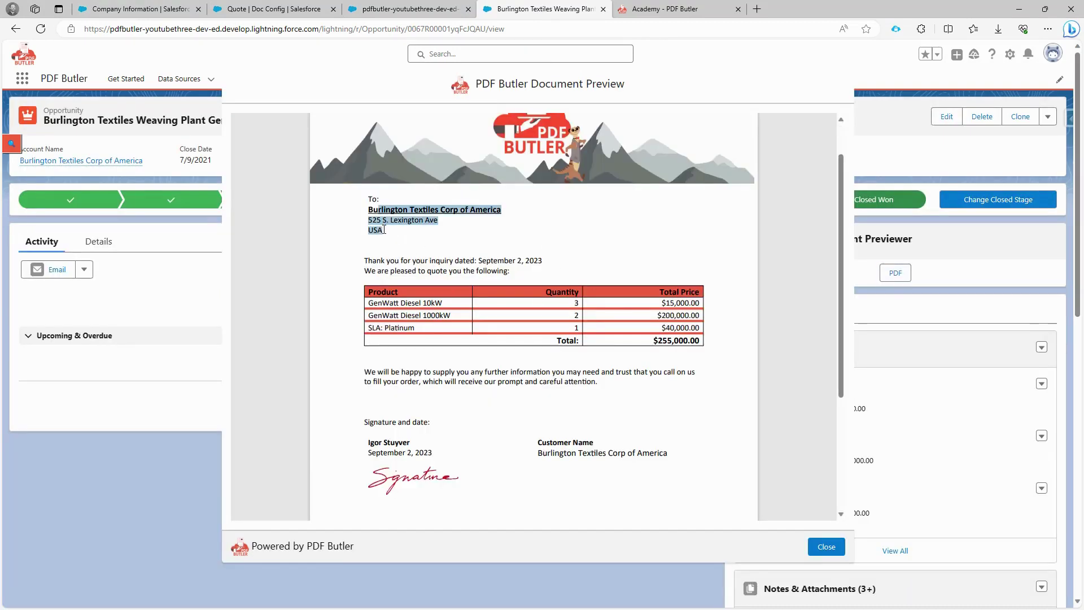
{"action": "left_click_drag", "start_coordinate": [377, 302], "coordinate": [456, 325]}
{"action": "left_click", "coordinate": [559, 309]}
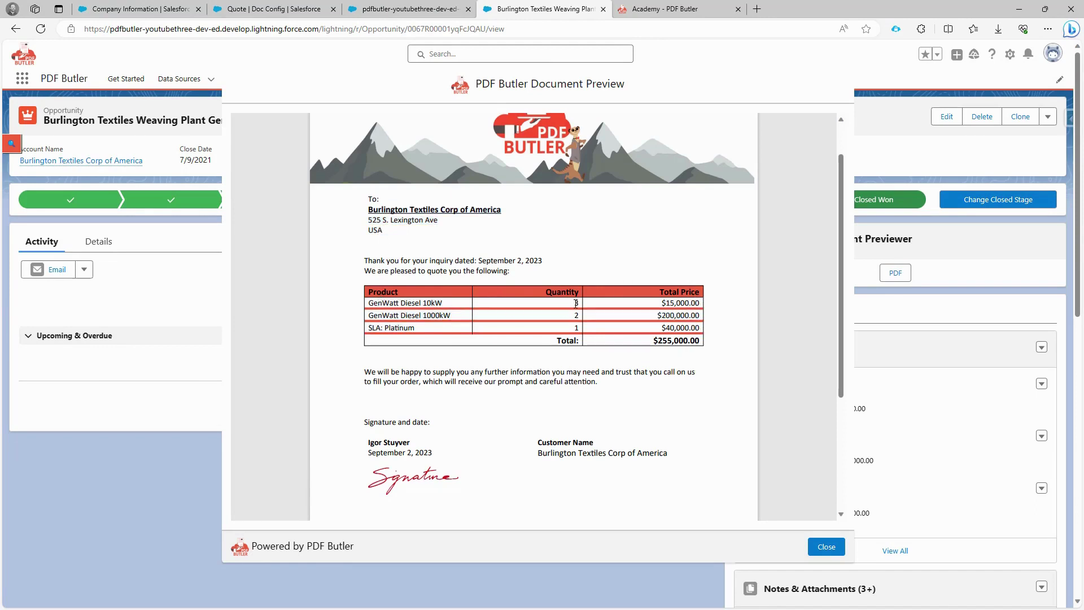
{"action": "double_click", "coordinate": [576, 303]}
{"action": "left_click_drag", "start_coordinate": [661, 304], "coordinate": [691, 302]}
{"action": "left_click_drag", "start_coordinate": [397, 303], "coordinate": [427, 303]}
{"action": "scroll", "coordinate": [428, 303], "scroll_direction": "down", "scroll_amount": 2}
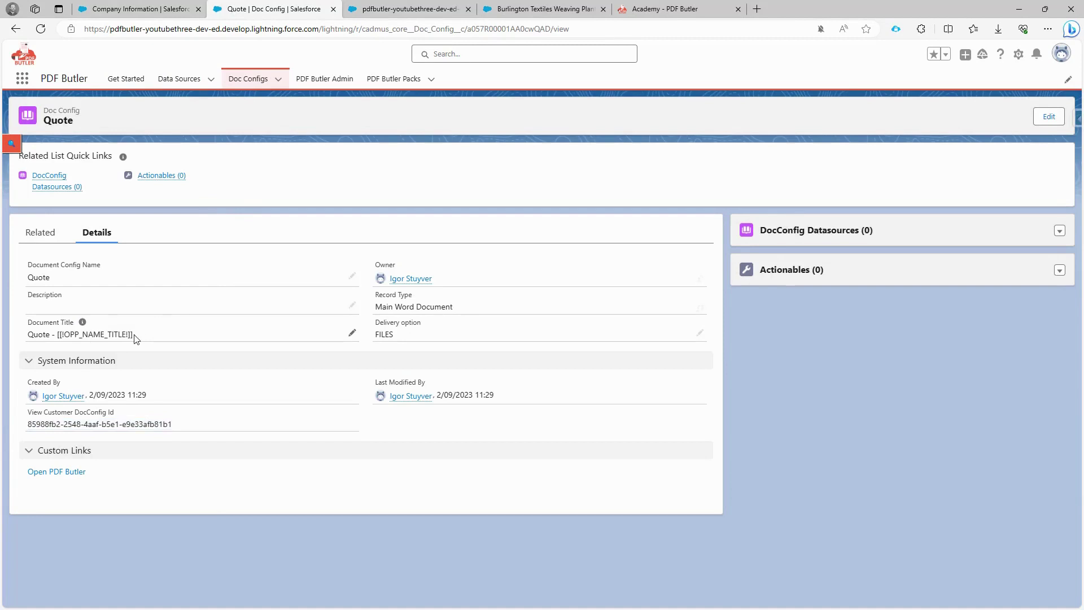
- Highlight the document title's merge field, then open the Opportunity data source from recent records
{"action": "left_click_drag", "start_coordinate": [134, 335], "coordinate": [58, 339]}
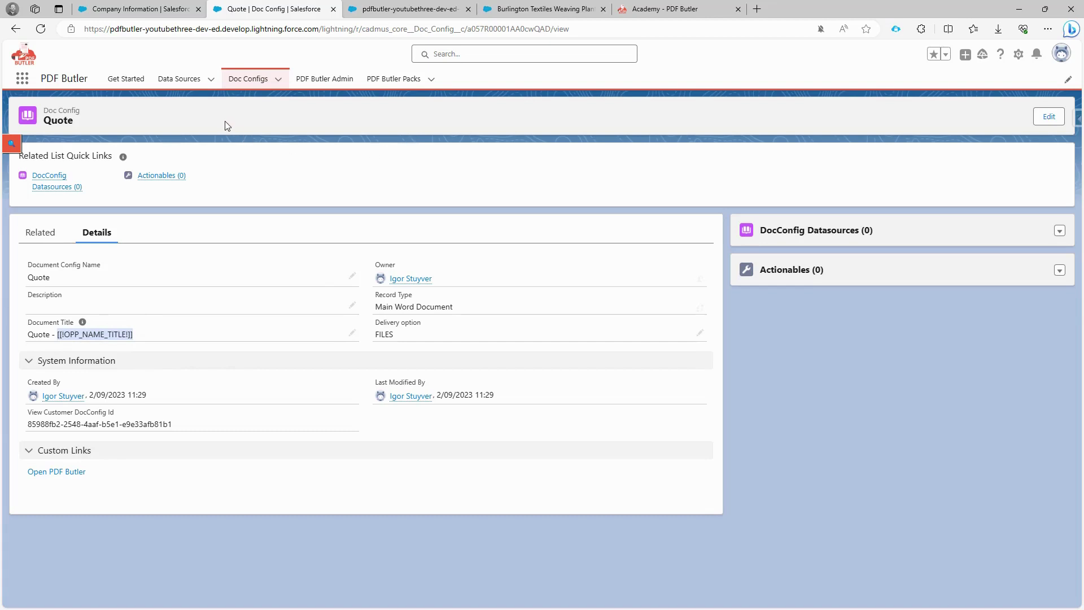
{"action": "left_click", "coordinate": [209, 83]}
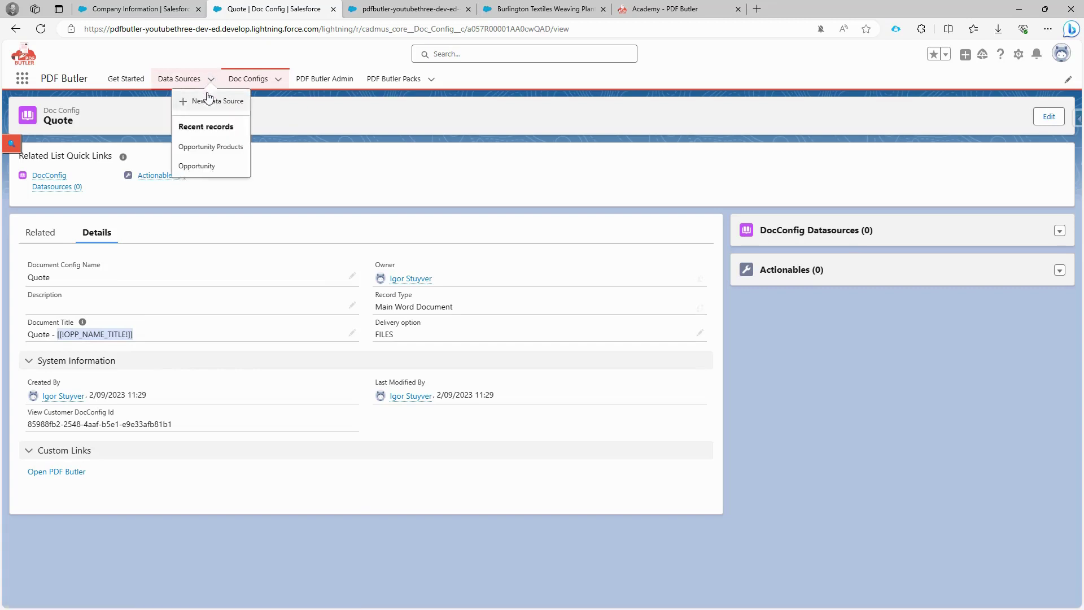
{"action": "left_click", "coordinate": [192, 170]}
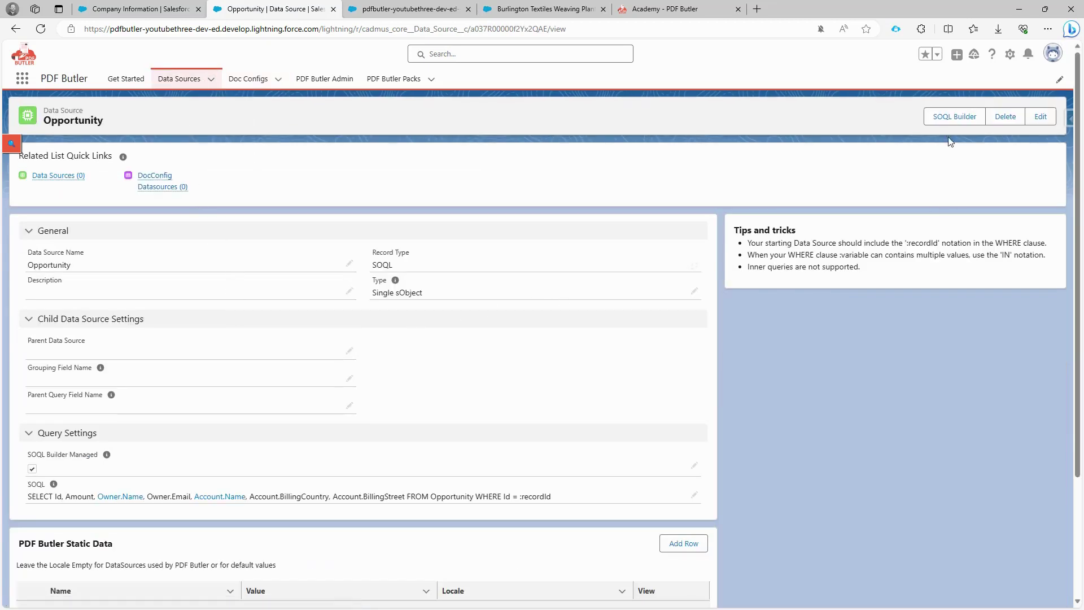
- In the SOQL Builder, filter fields for 'name', add the Name field, and save the query
{"action": "left_click", "coordinate": [948, 119]}
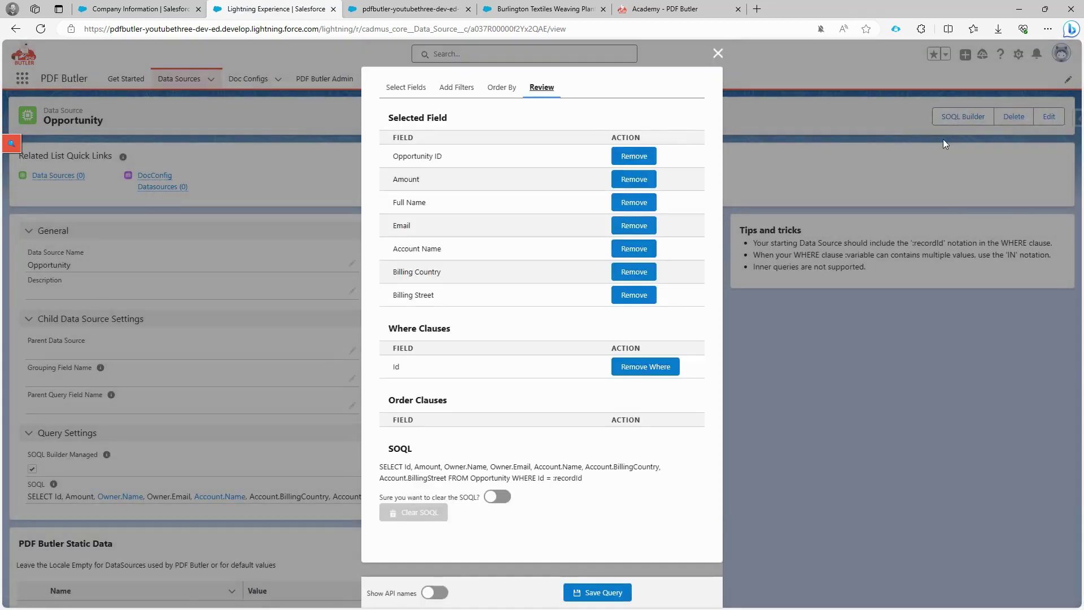
{"action": "left_click", "coordinate": [412, 90]}
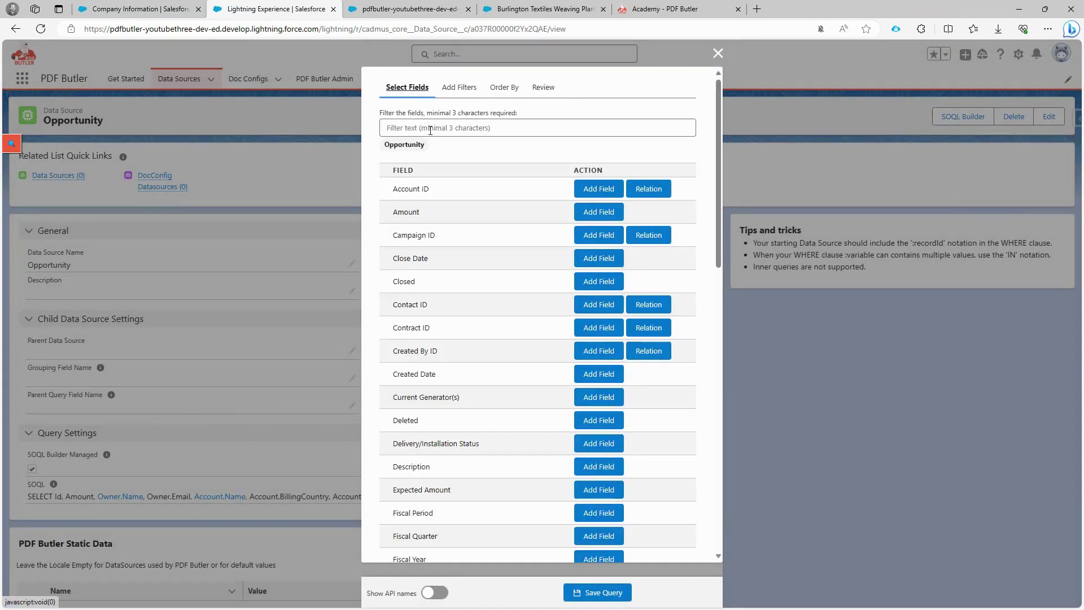
{"action": "left_click", "coordinate": [430, 130]}
{"action": "type", "text": "name"}
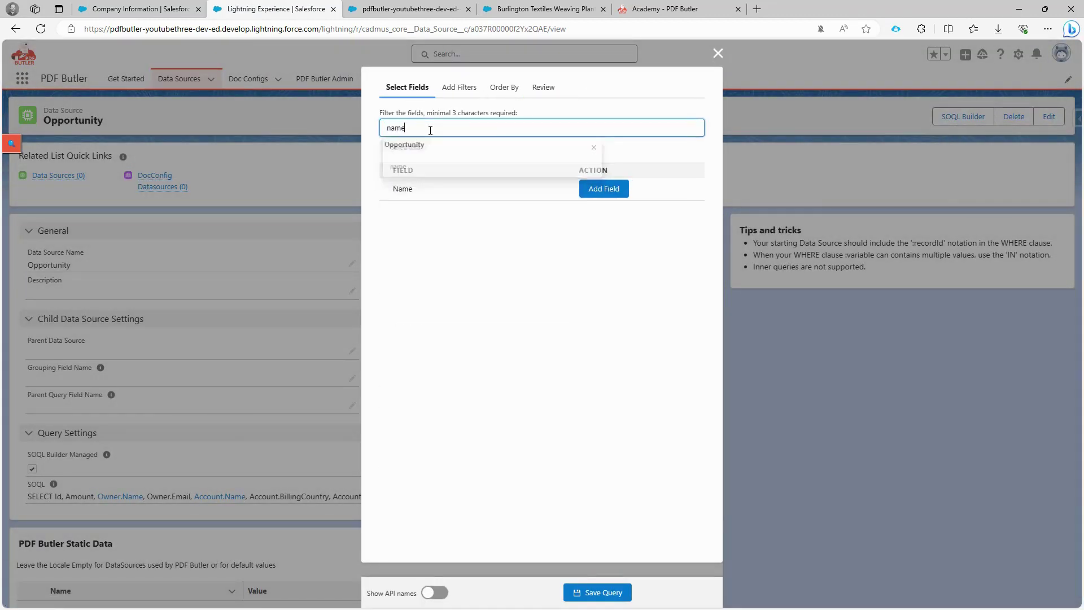
{"action": "left_click", "coordinate": [599, 191]}
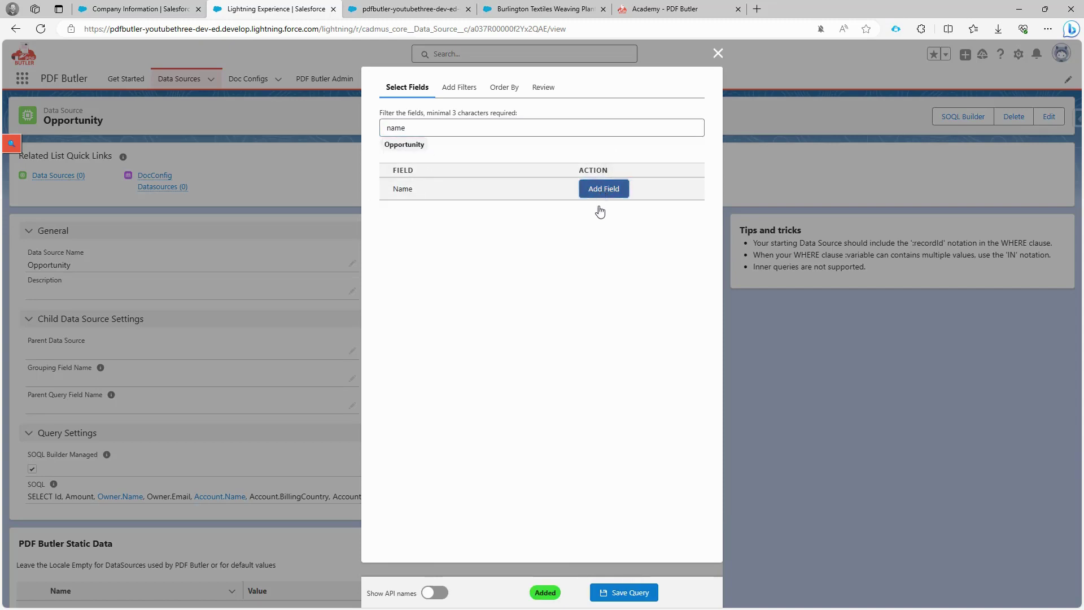
{"action": "left_click", "coordinate": [609, 596]}
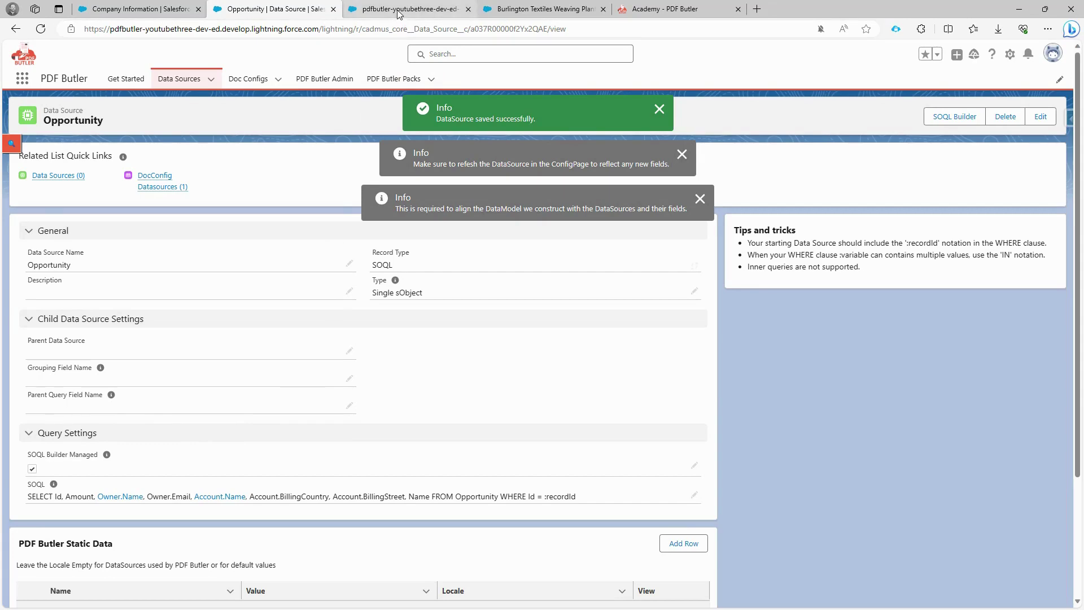
- Edit the Opportunity data source in the Quote config and reload its fields from Salesforce
{"action": "left_click", "coordinate": [398, 14]}
{"action": "left_click", "coordinate": [62, 172]}
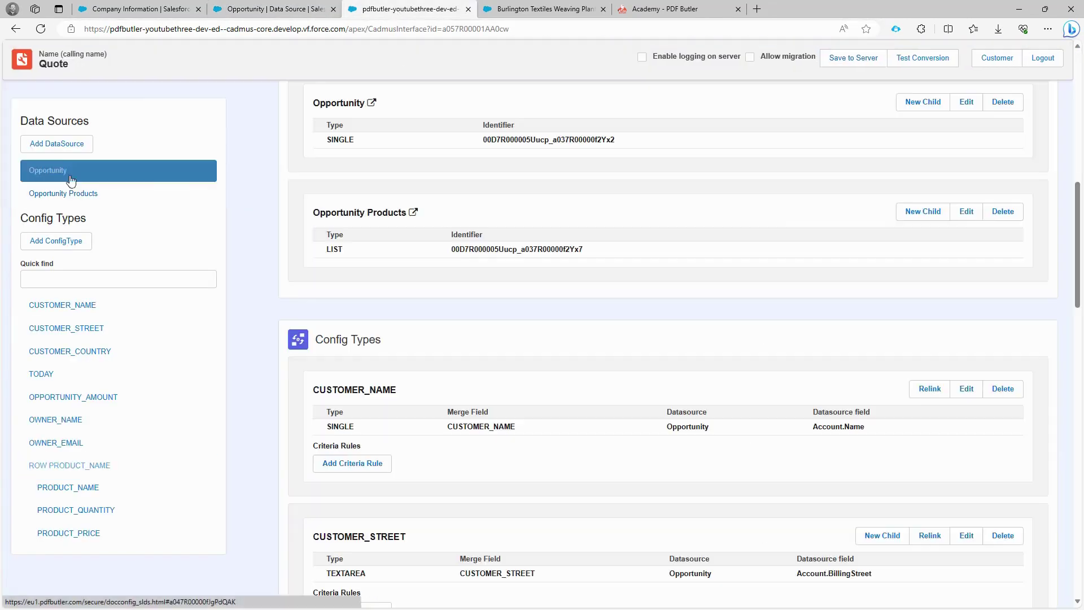
{"action": "left_click", "coordinate": [969, 105]}
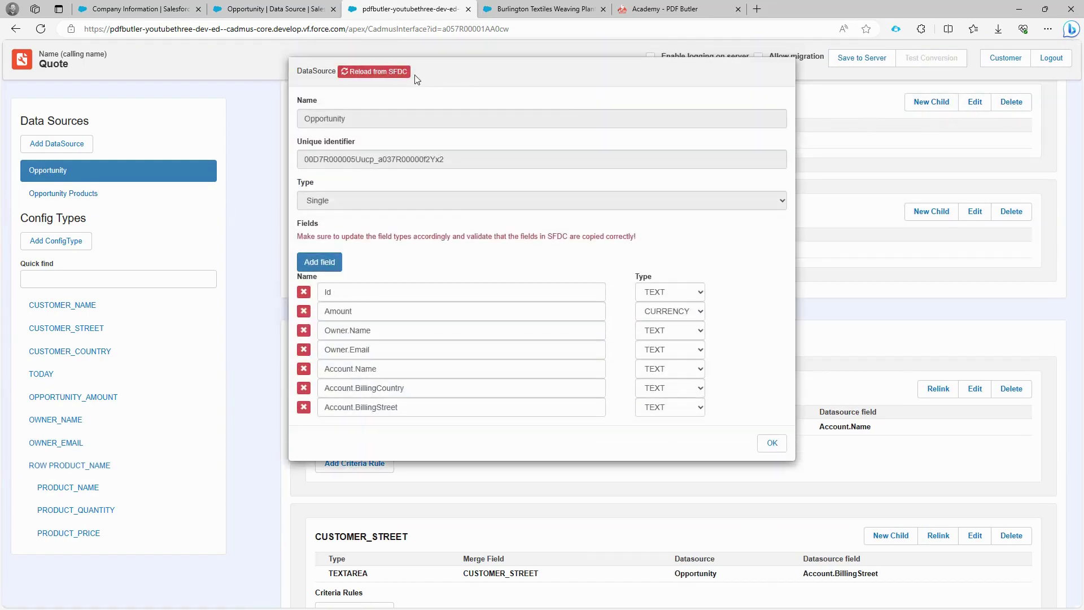
{"action": "left_click", "coordinate": [407, 74]}
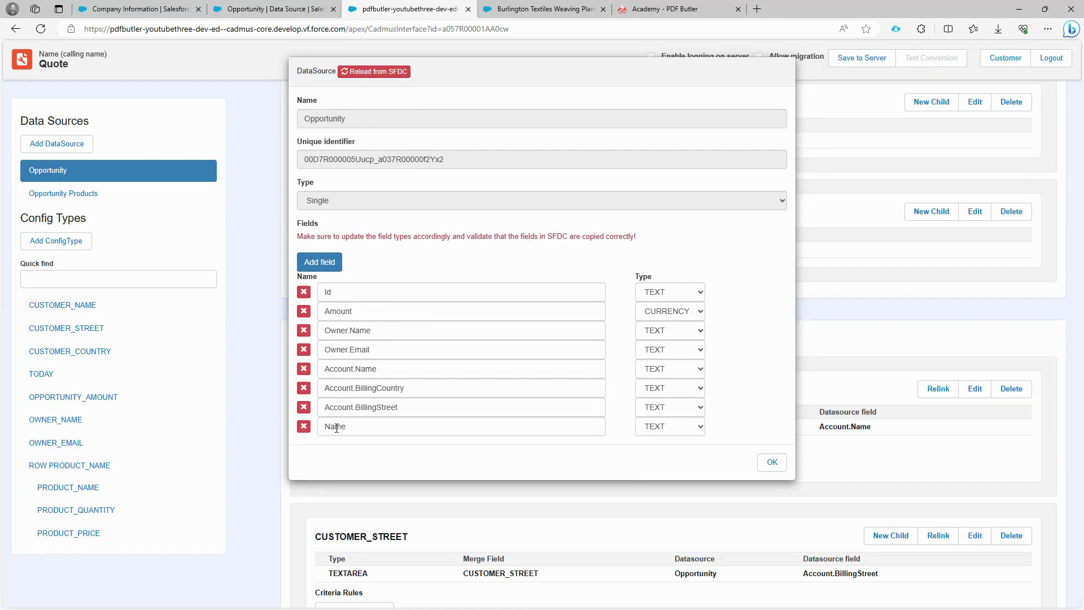
{"action": "left_click", "coordinate": [774, 463]}
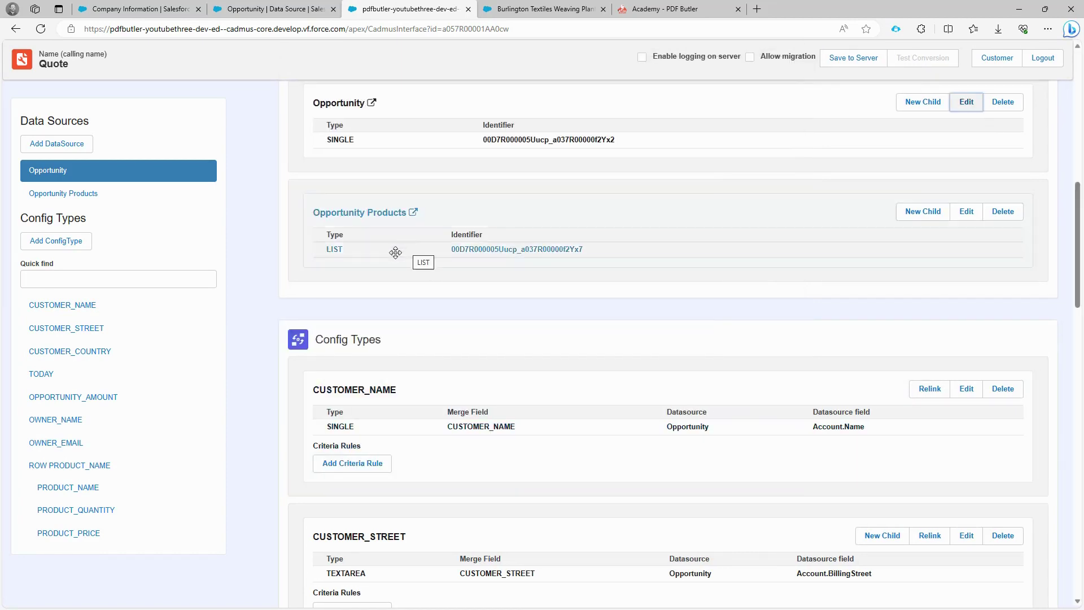
- Add a TITLE config type and copy the merge field name from the Quote doc config's Document Title
{"action": "left_click", "coordinate": [56, 241]}
{"action": "left_click", "coordinate": [359, 162]}
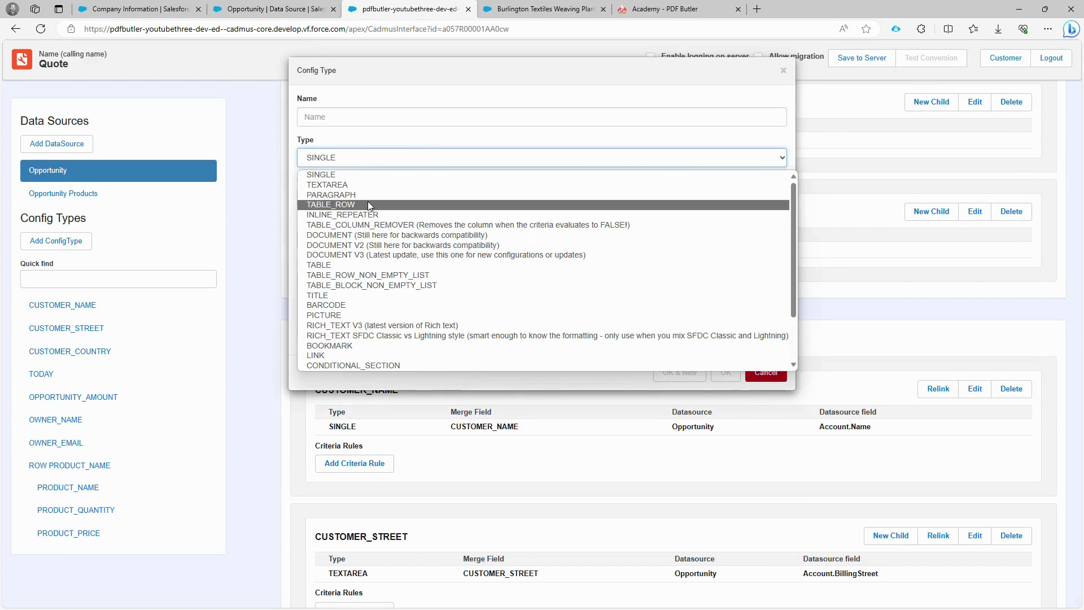
{"action": "left_click", "coordinate": [363, 296]}
{"action": "left_click", "coordinate": [271, 9]}
{"action": "left_click", "coordinate": [278, 79]}
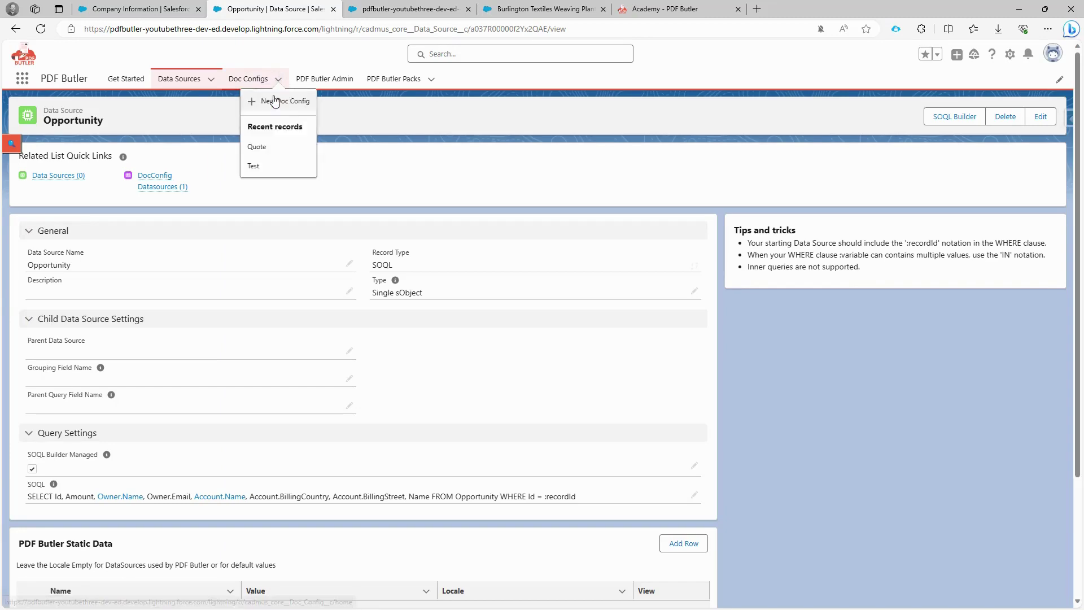
{"action": "left_click", "coordinate": [256, 146]}
{"action": "left_click_drag", "start_coordinate": [64, 334], "coordinate": [125, 337]}
- Name it OPP_NAME_TITLE, map it to Opportunity Name, and save the config to the server
{"action": "left_click", "coordinate": [410, 9]}
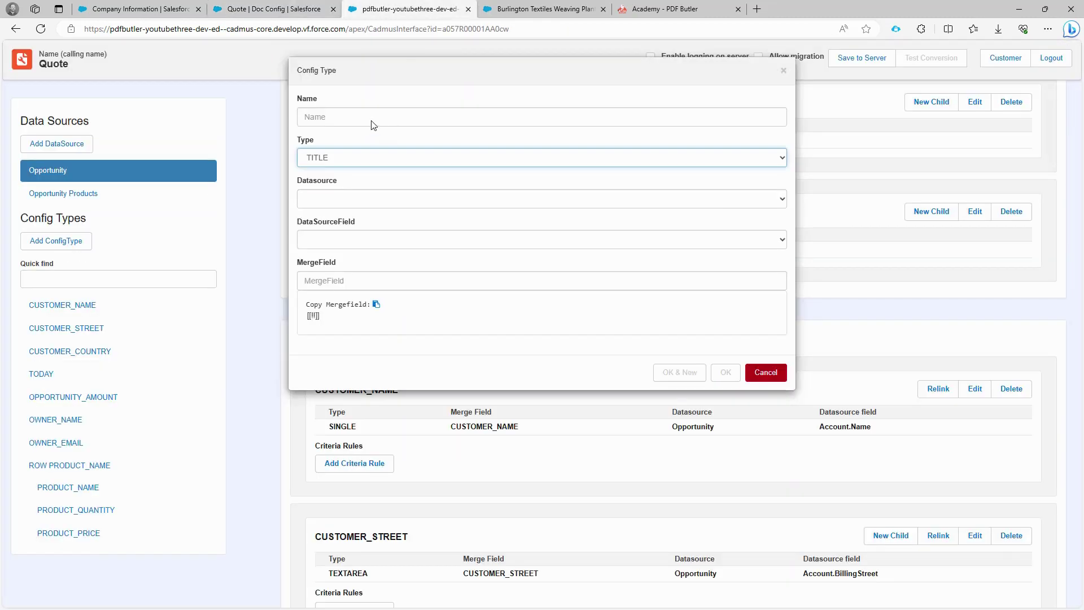
{"action": "left_click", "coordinate": [368, 116]}
{"action": "type", "text": "OPP_NAME_TITLE"}
{"action": "left_click", "coordinate": [347, 201]}
{"action": "left_click", "coordinate": [344, 236]}
{"action": "left_click", "coordinate": [346, 240]}
{"action": "left_click", "coordinate": [367, 337]}
{"action": "left_click", "coordinate": [332, 281]}
{"action": "type", "text": "OPP_NAME_TITLE"}
{"action": "left_click", "coordinate": [725, 434]}
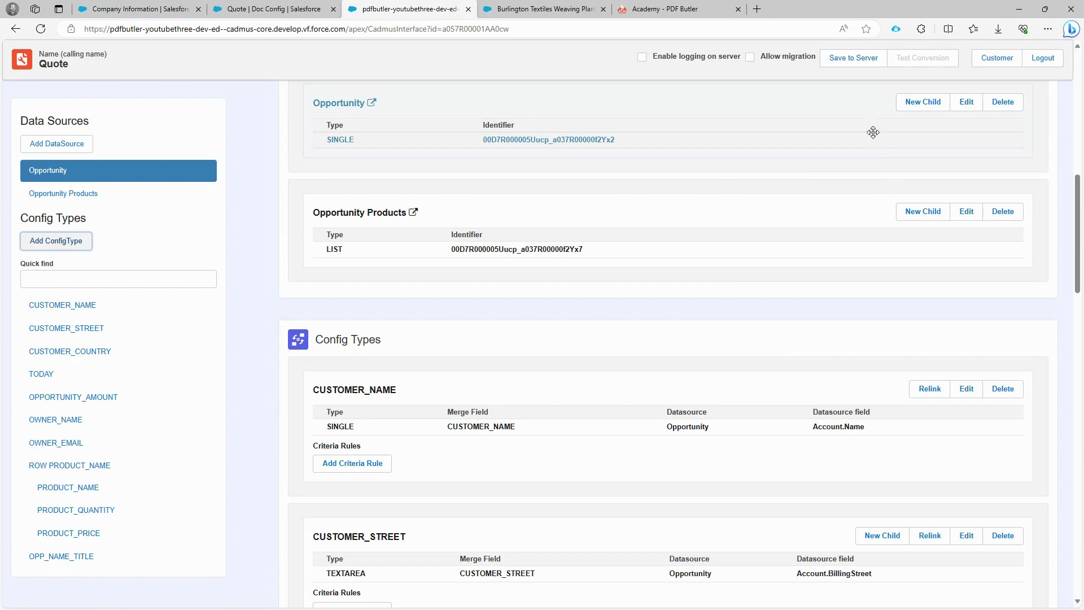
{"action": "left_click", "coordinate": [873, 62]}
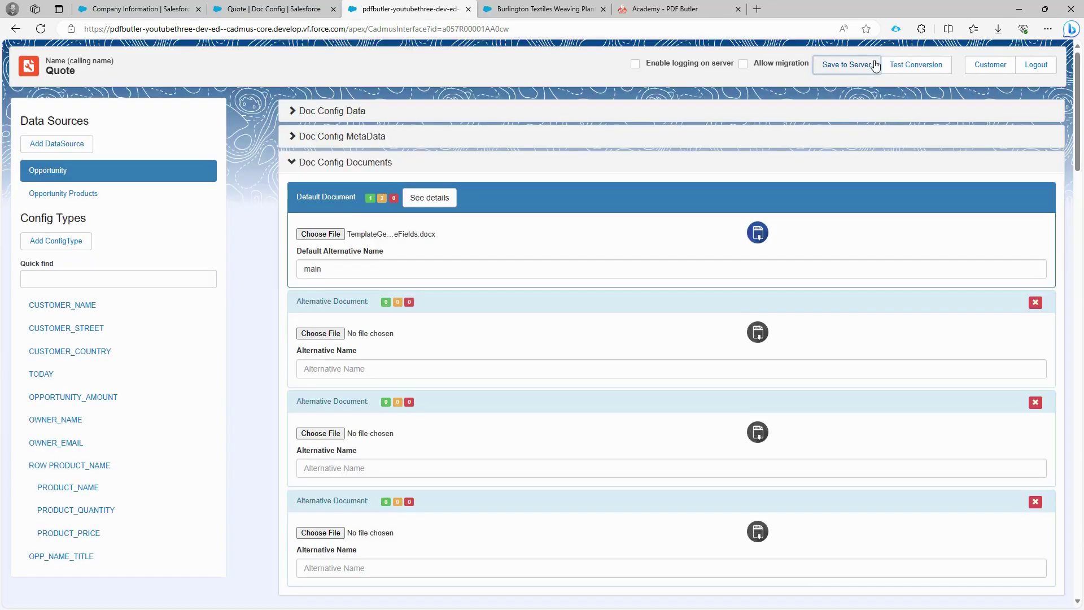
{"action": "key", "text": "ctrl+Tab"}
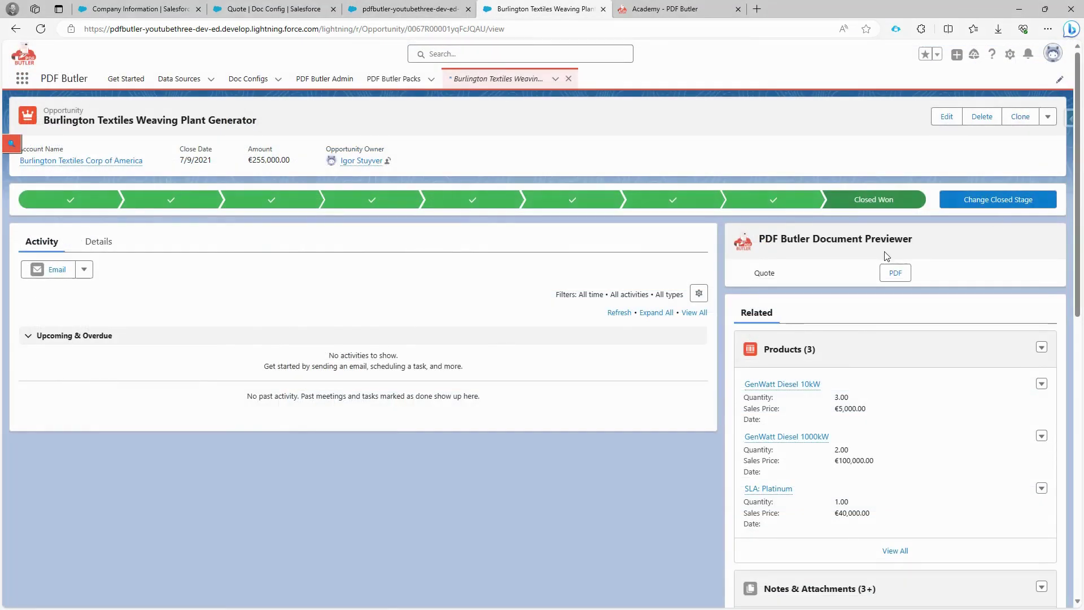
- Enable 'Show the download button?' on the Opportunity page's Document Previewer and save the page
{"action": "left_click", "coordinate": [1010, 54]}
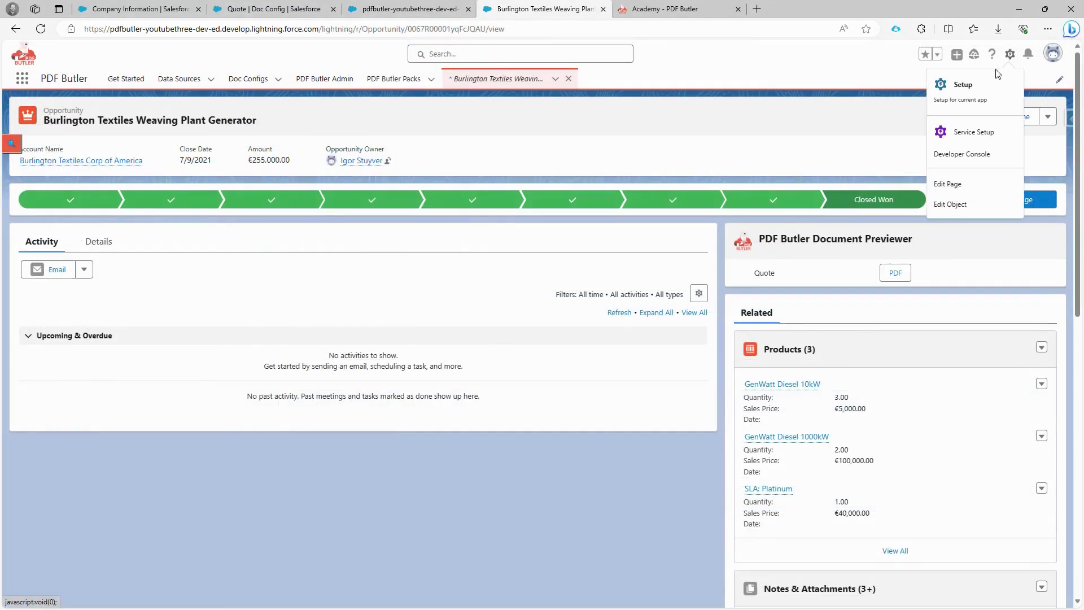
{"action": "left_click", "coordinate": [954, 183]}
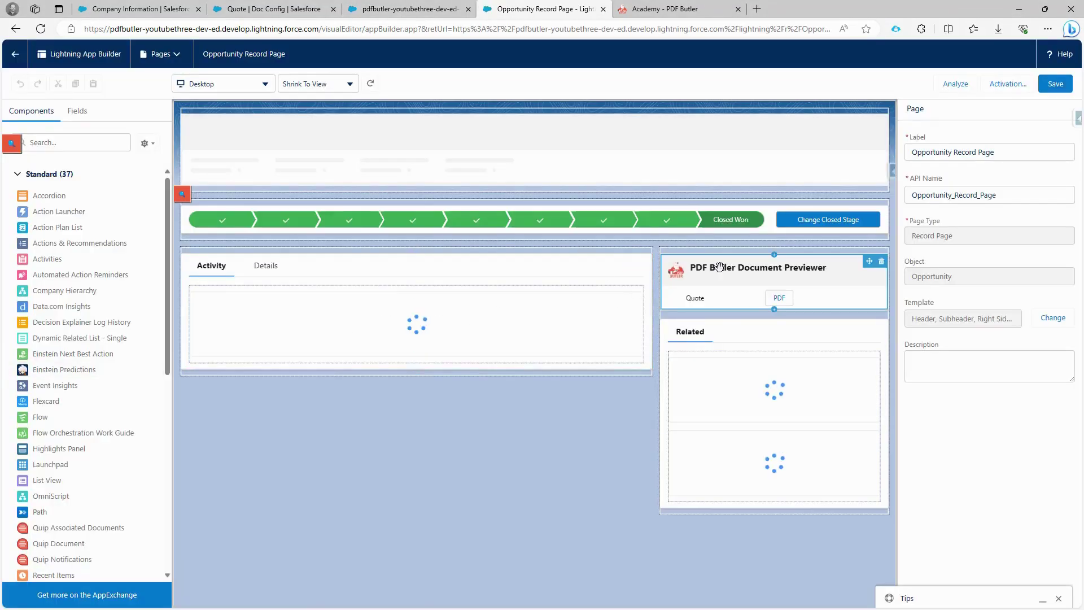
{"action": "left_click", "coordinate": [769, 277]}
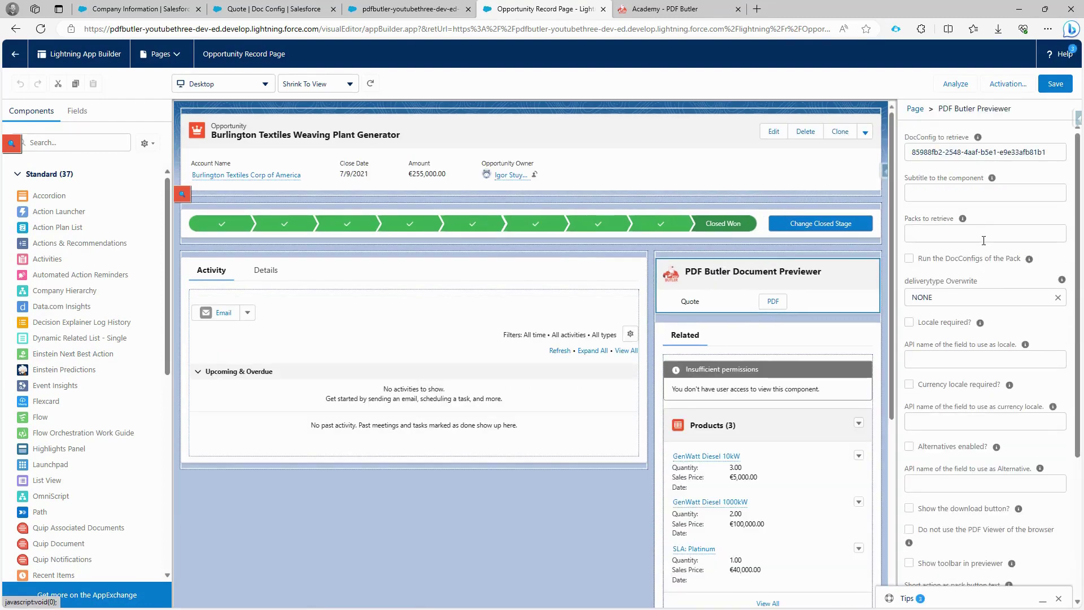
{"action": "scroll", "coordinate": [984, 240], "scroll_direction": "down", "scroll_amount": 2}
{"action": "left_click", "coordinate": [953, 436]}
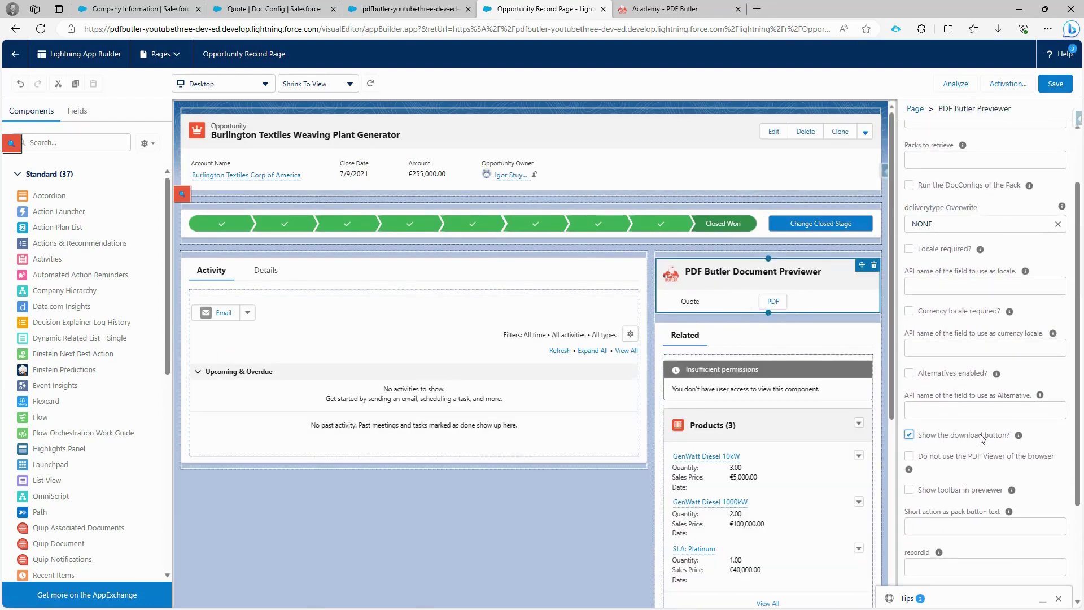
{"action": "left_click", "coordinate": [1055, 84]}
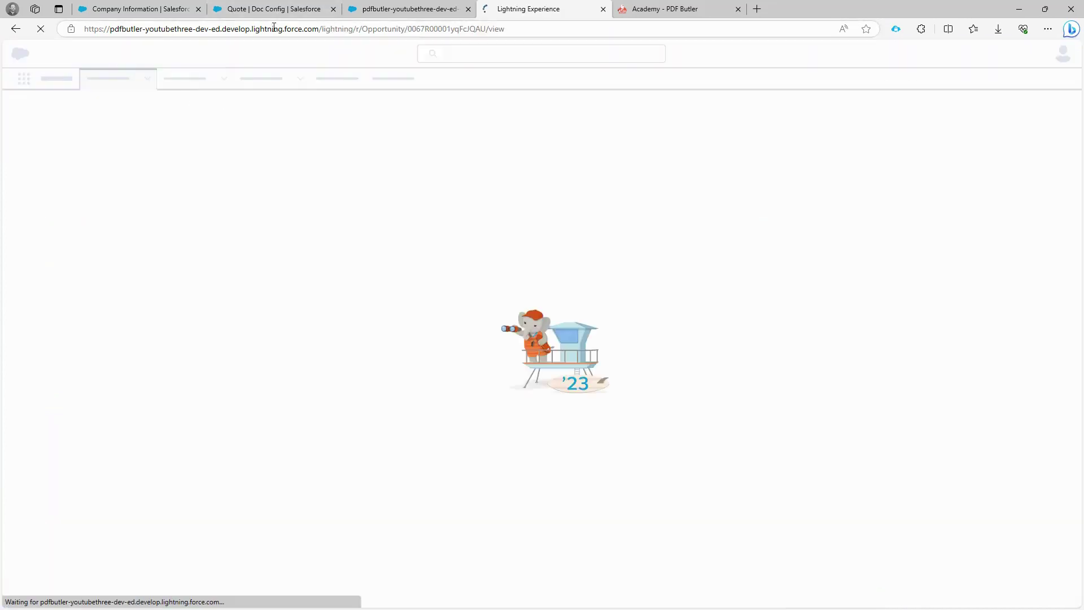
{"action": "left_click", "coordinate": [277, 9]}
- Check the FILES delivery option, preview the Burlington Textiles quote, download the PDF, and close the preview
{"action": "left_click", "coordinate": [380, 321]}
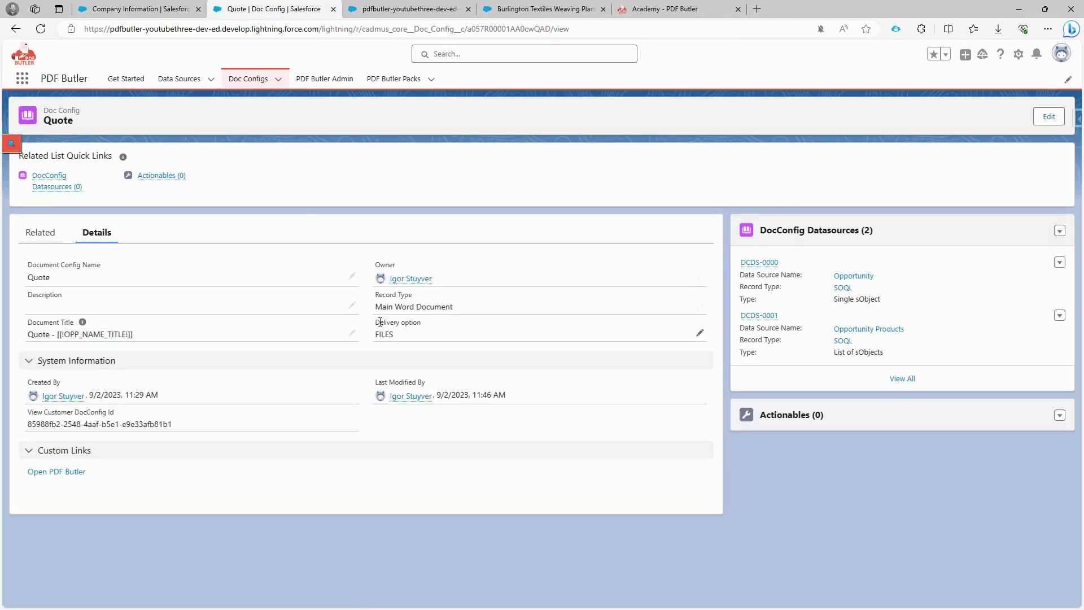
{"action": "left_click_drag", "start_coordinate": [389, 331], "coordinate": [393, 339]}
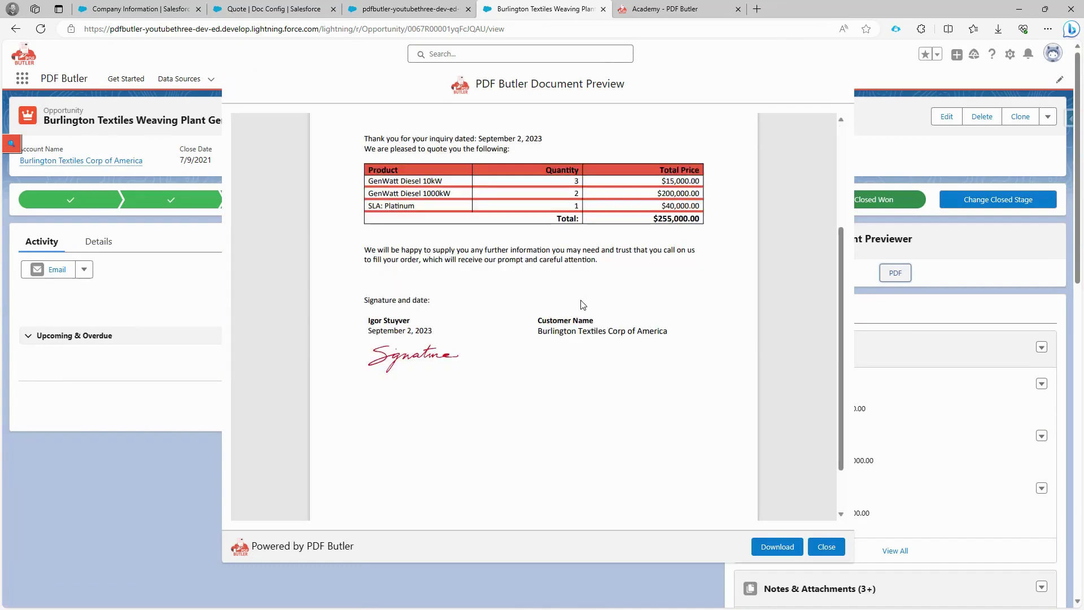
{"action": "scroll", "coordinate": [499, 275], "scroll_direction": "up", "scroll_amount": 3}
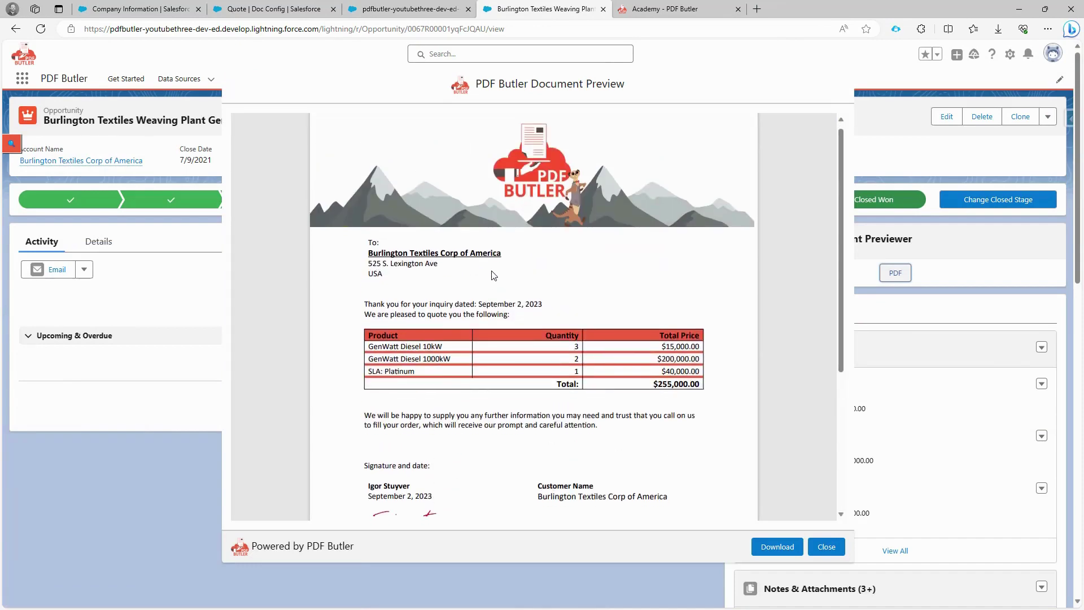
{"action": "scroll", "coordinate": [495, 275], "scroll_direction": "down", "scroll_amount": 10}
{"action": "left_click", "coordinate": [761, 551]}
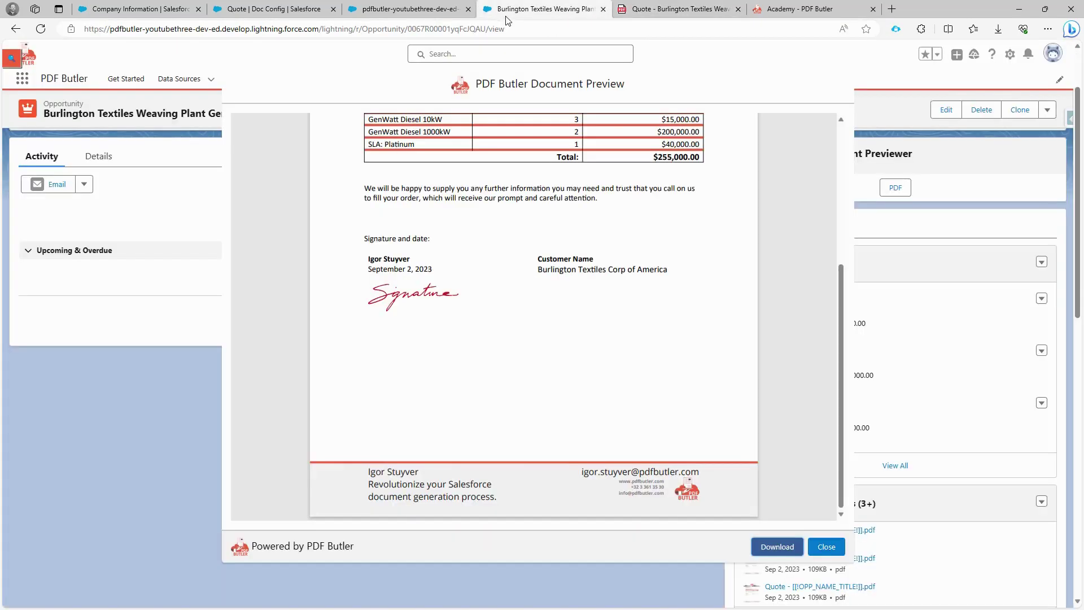
{"action": "left_click", "coordinate": [827, 545]}
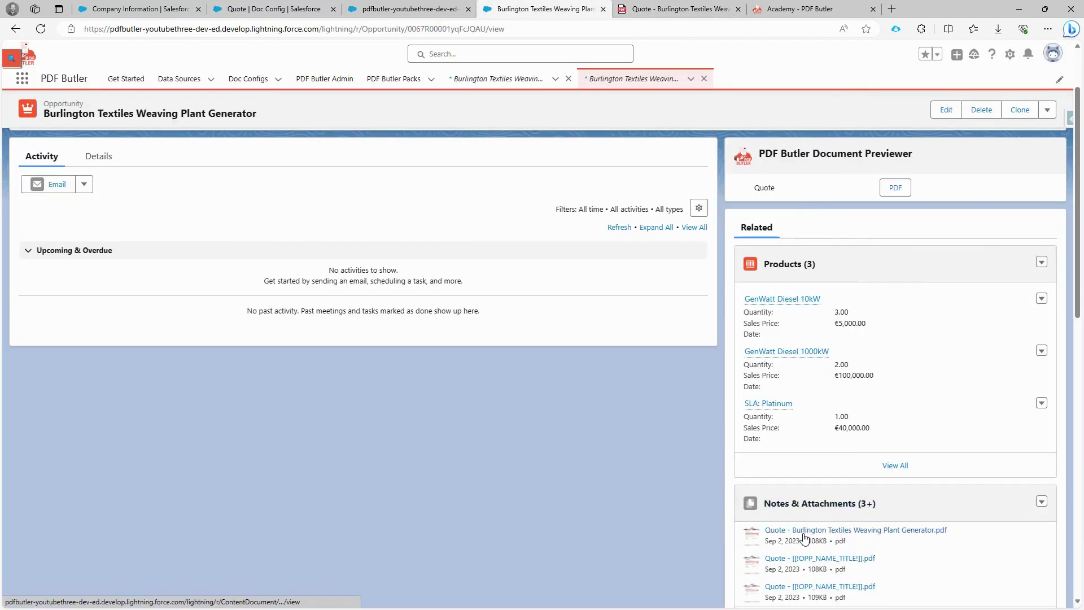